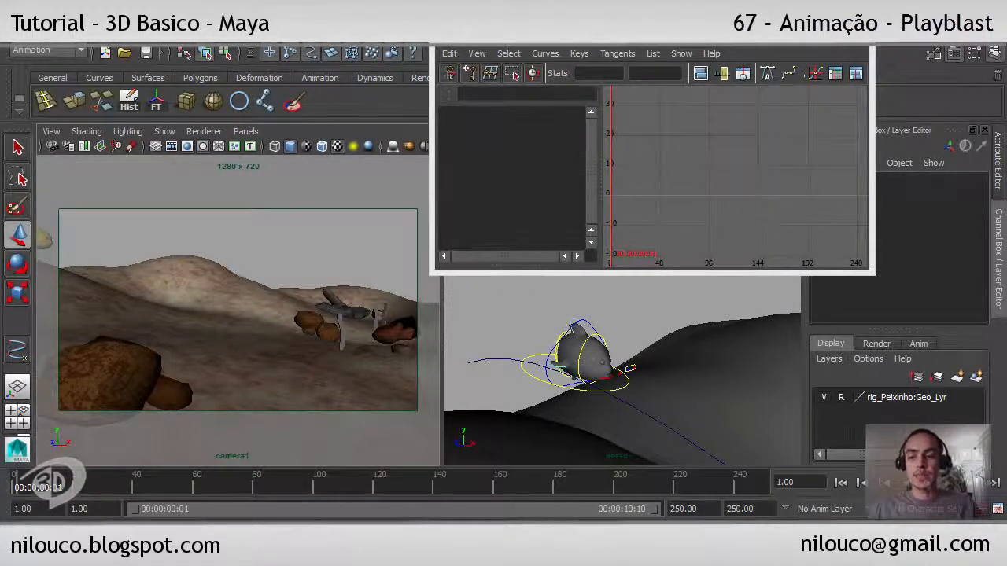
# - Play back the fish animation, stop it, and return to the first frame
pyautogui.hotkey('alt', 'v')
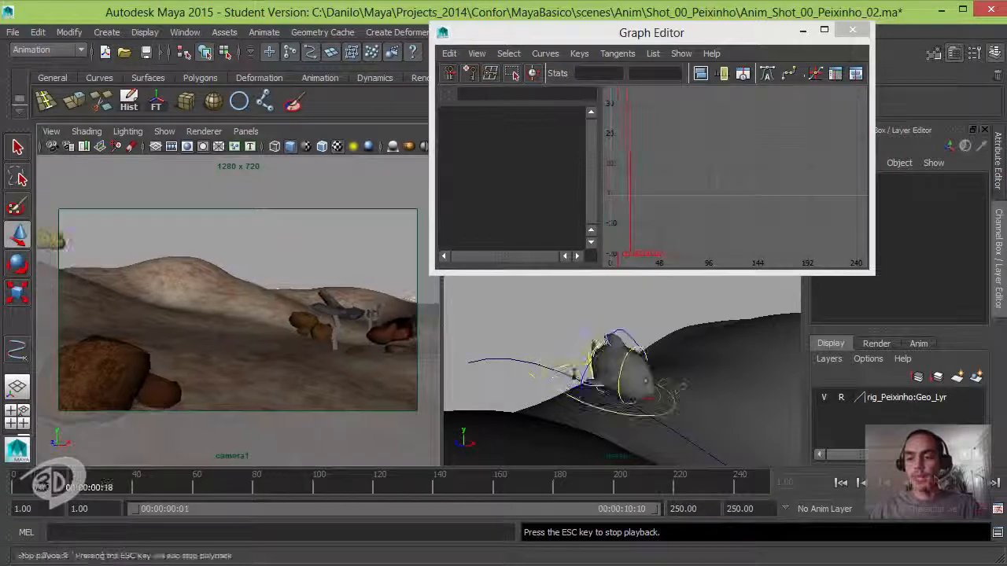
pyautogui.click(930, 483)
pyautogui.click(839, 484)
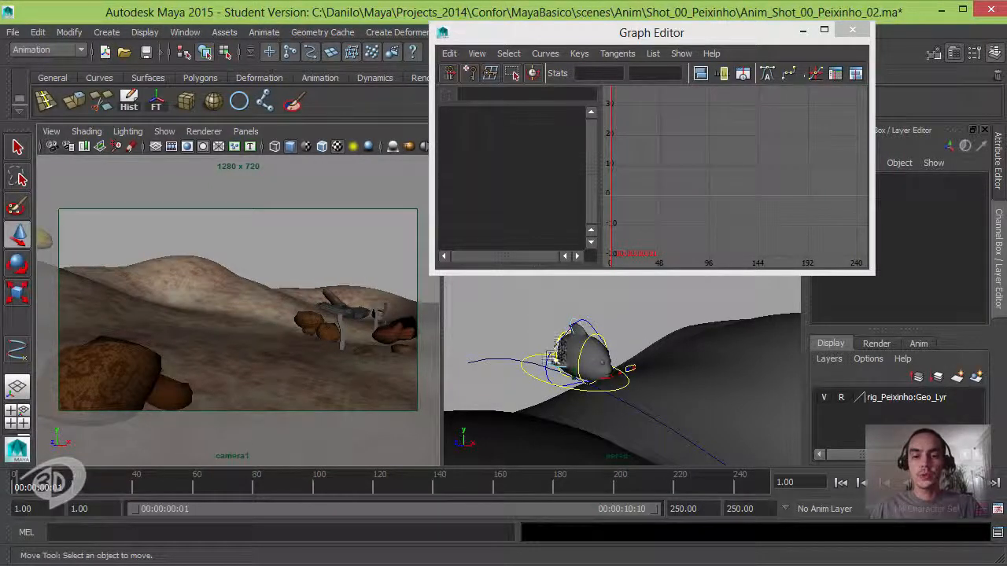
# - Select the fish's Root_Ctrl, isolate its Rotate Z curve in the Graph Editor, and inspect the keys at frames 7 and 15
pyautogui.click(586, 322)
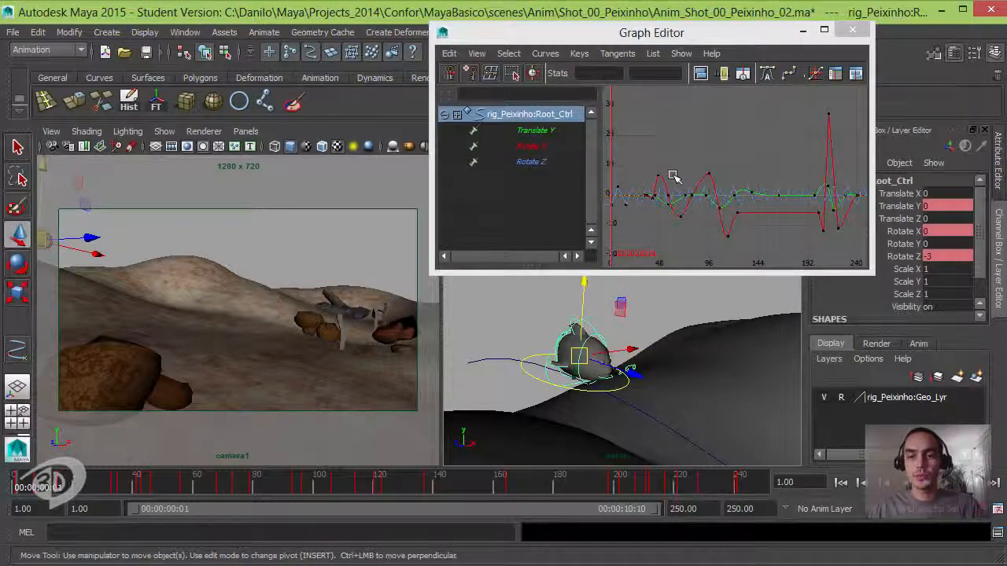
pyautogui.click(529, 162)
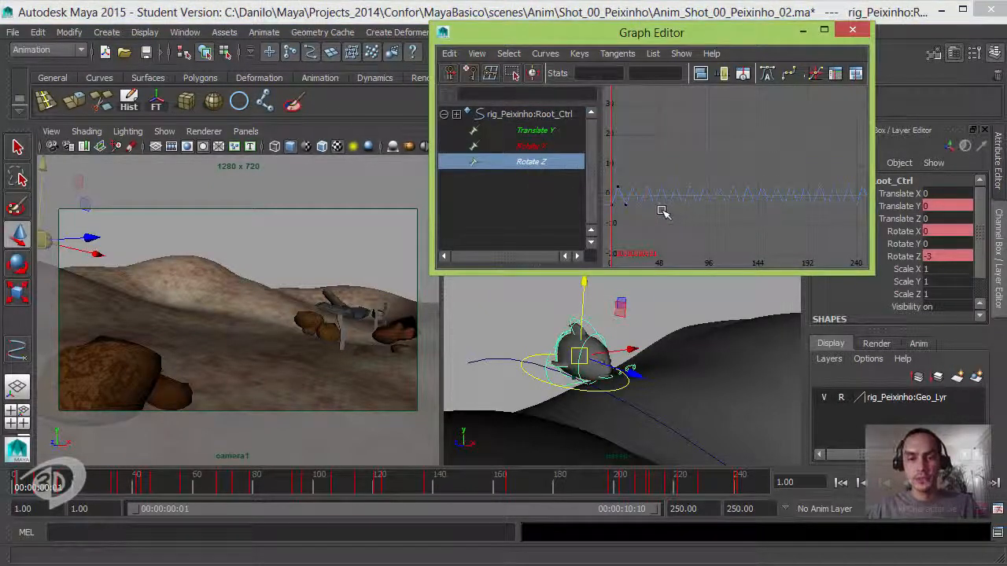
pyautogui.click(617, 188)
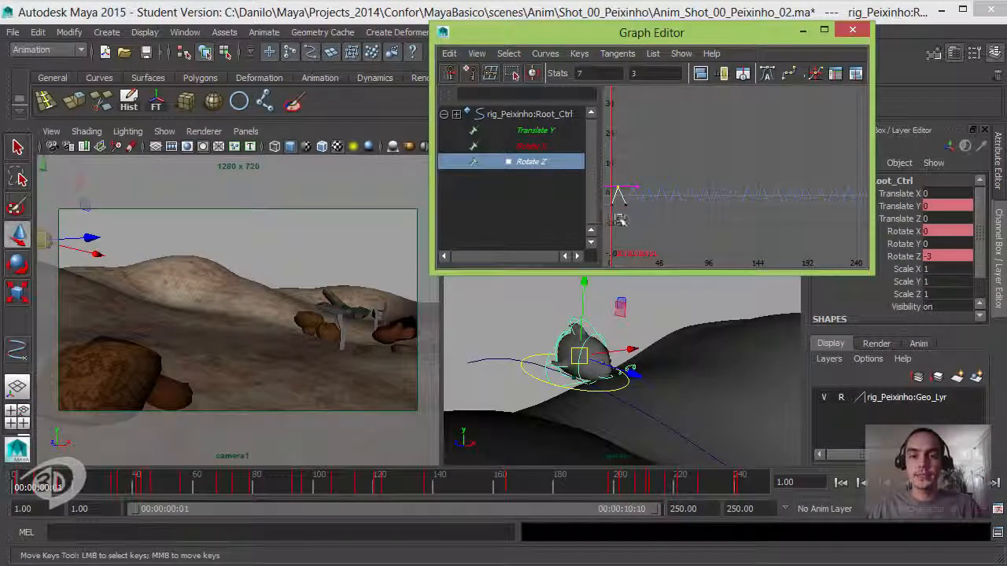
pyautogui.moveTo(606, 198); pyautogui.dragTo(634, 206, button='middle')
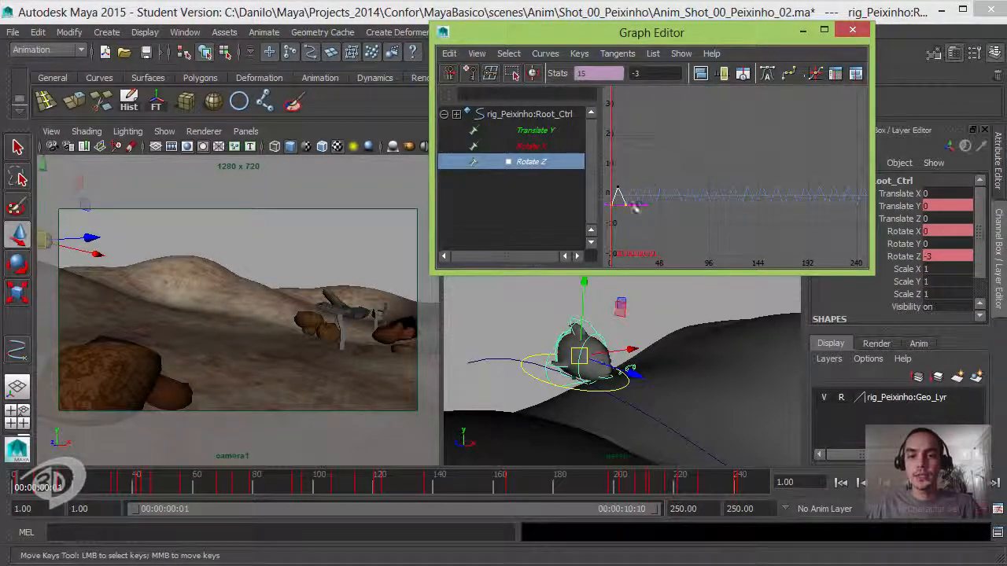
pyautogui.moveTo(653, 181); pyautogui.dragTo(608, 221)
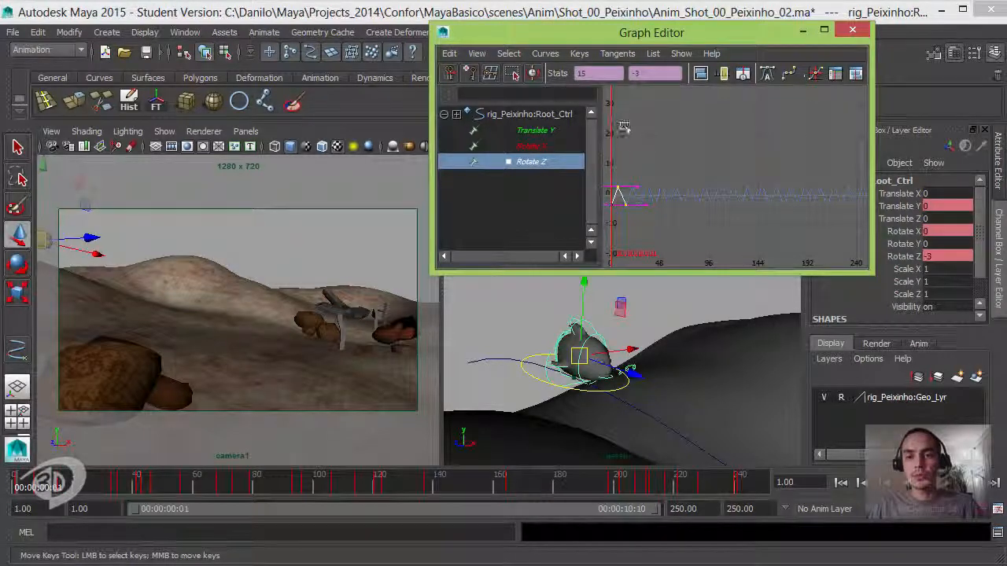
pyautogui.click(619, 190)
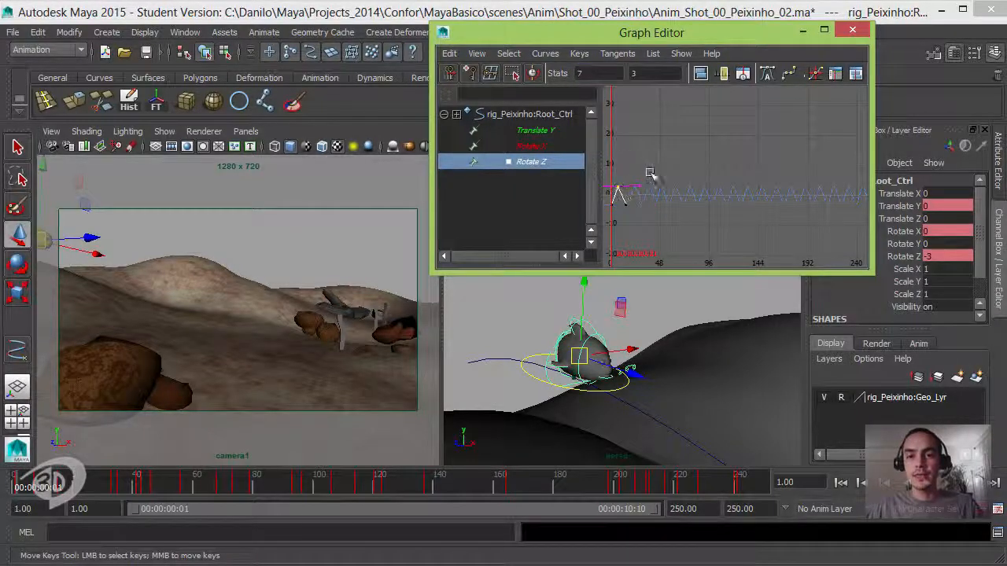
pyautogui.click(626, 203)
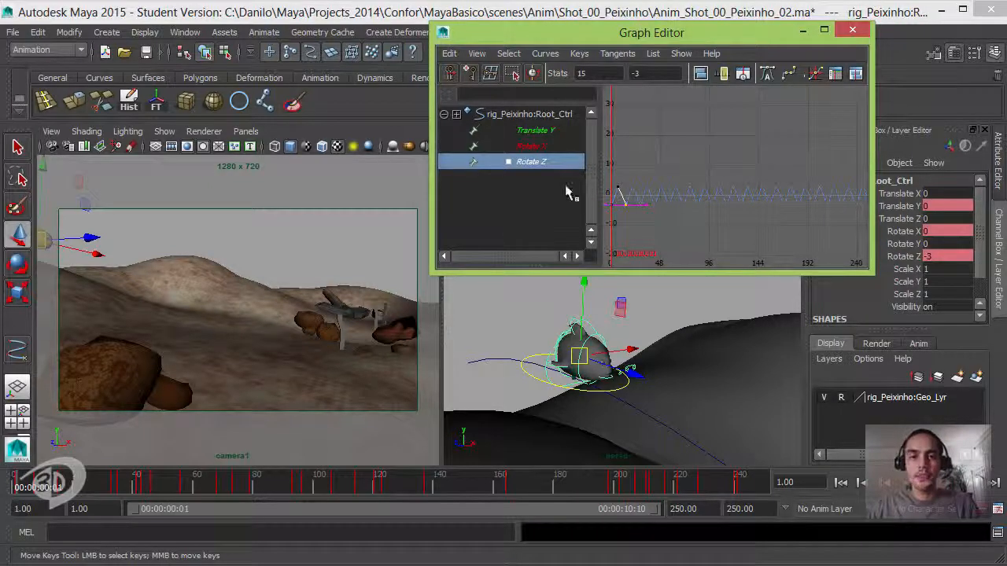
# - Isolate the Rotate X curve of Root_Ctrl and enlarge the Graph Editor window to examine the whole curve
pyautogui.click(540, 146)
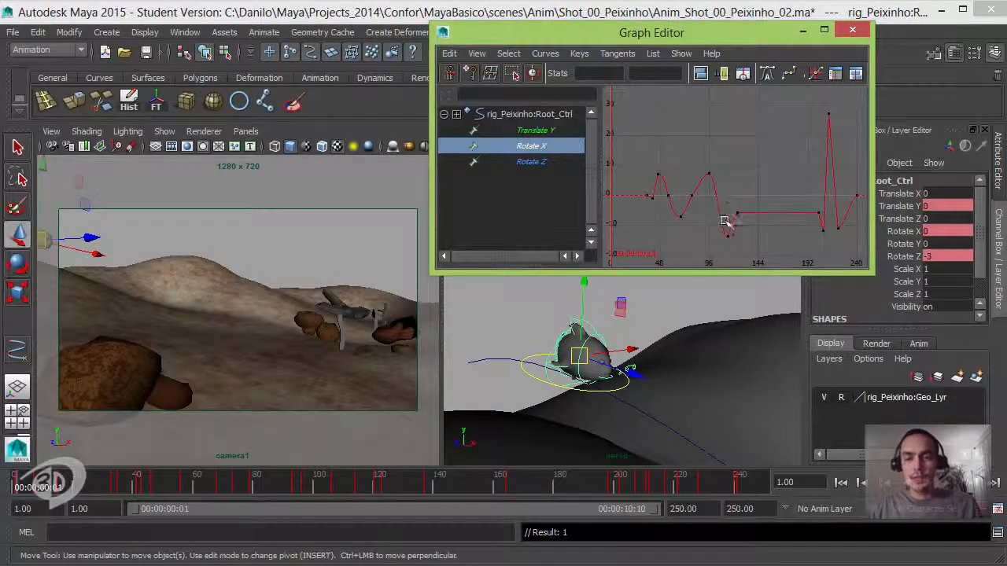
pyautogui.keyDown('alt'); pyautogui.moveTo(685, 233); pyautogui.dragTo(657, 242, button='middle'); pyautogui.keyUp('alt')
pyautogui.keyDown('alt'); pyautogui.moveTo(656, 242); pyautogui.dragTo(683, 240, button='right'); pyautogui.keyUp('alt')
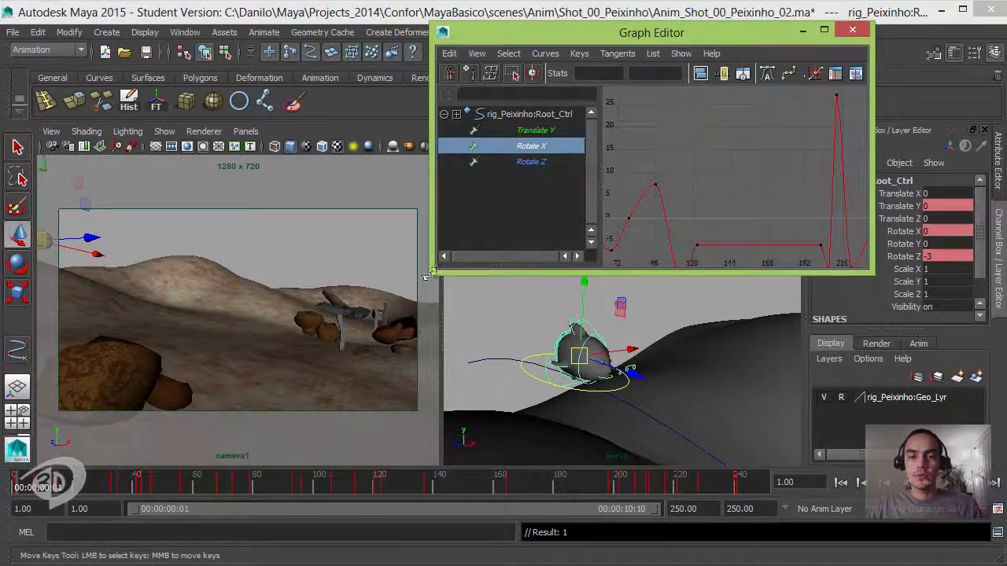
pyautogui.moveTo(430, 274); pyautogui.dragTo(103, 479)
pyautogui.keyDown('alt'); pyautogui.moveTo(465, 291); pyautogui.dragTo(477, 215, button='middle'); pyautogui.keyUp('alt')
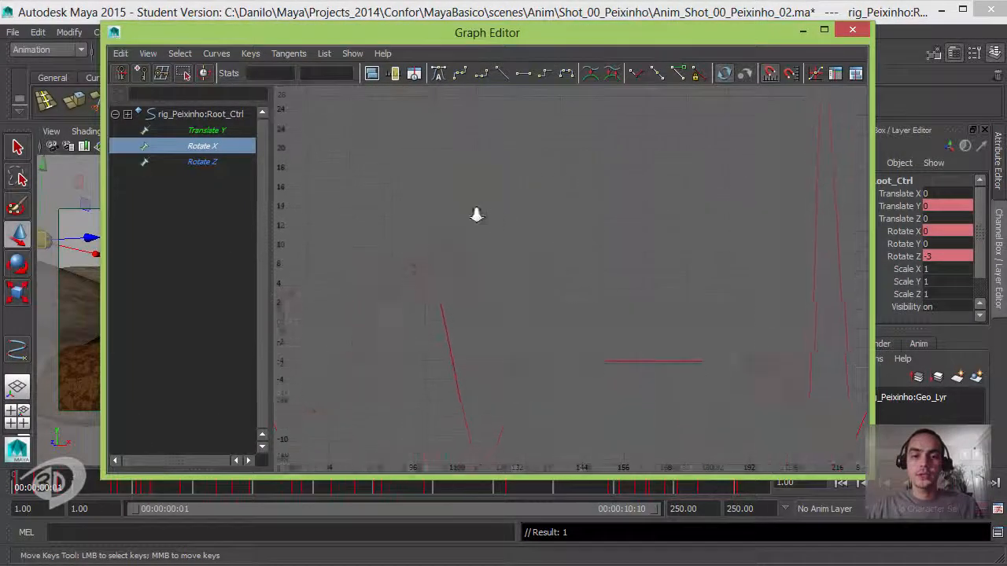
pyautogui.moveTo(477, 215)
pyautogui.keyDown('alt'); pyautogui.mouseDown(button='right')
pyautogui.moveTo(465, 213)
pyautogui.moveTo(495, 218)
pyautogui.mouseUp(button='right'); pyautogui.keyUp('alt')
pyautogui.keyDown('alt'); pyautogui.moveTo(519, 218); pyautogui.dragTo(553, 205, button='middle'); pyautogui.keyUp('alt')
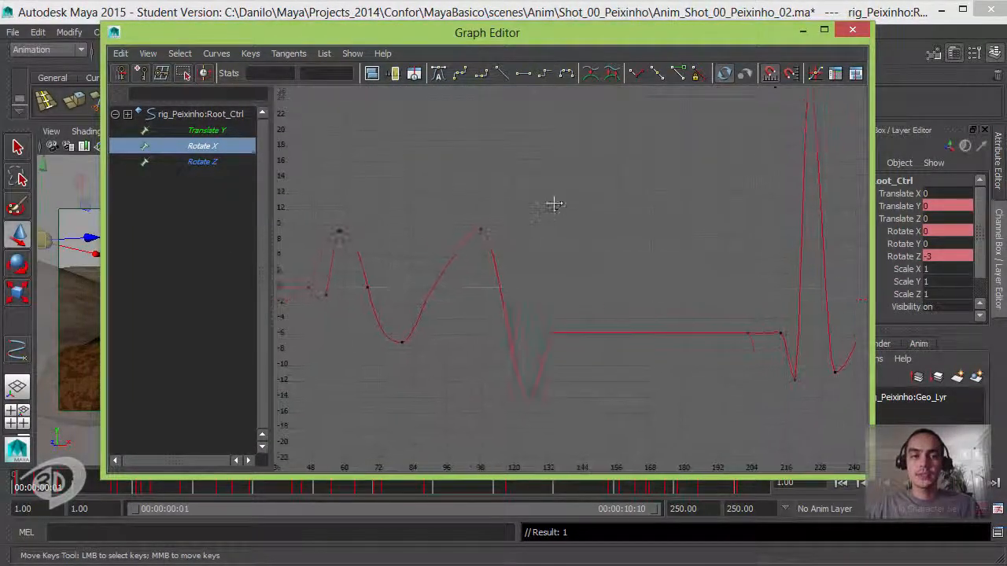
pyautogui.keyDown('alt'); pyautogui.moveTo(553, 204); pyautogui.dragTo(547, 204, button='right'); pyautogui.keyUp('alt')
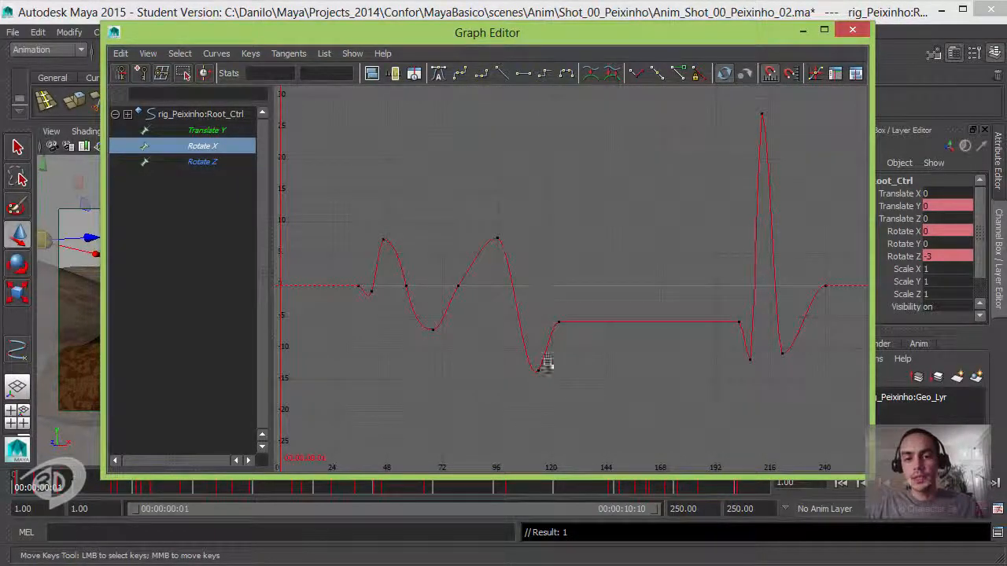
# - Steepen the tangent of the Rotate X key at frame 79
pyautogui.moveTo(447, 275); pyautogui.dragTo(483, 311)
pyautogui.moveTo(465, 236); pyautogui.dragTo(498, 263)
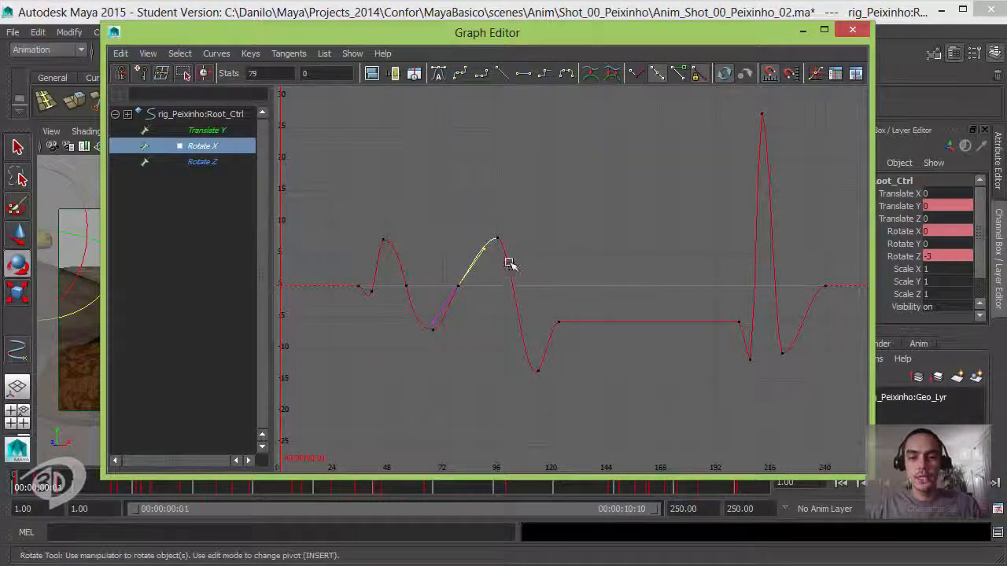
pyautogui.moveTo(530, 256); pyautogui.dragTo(531, 242, button='middle')
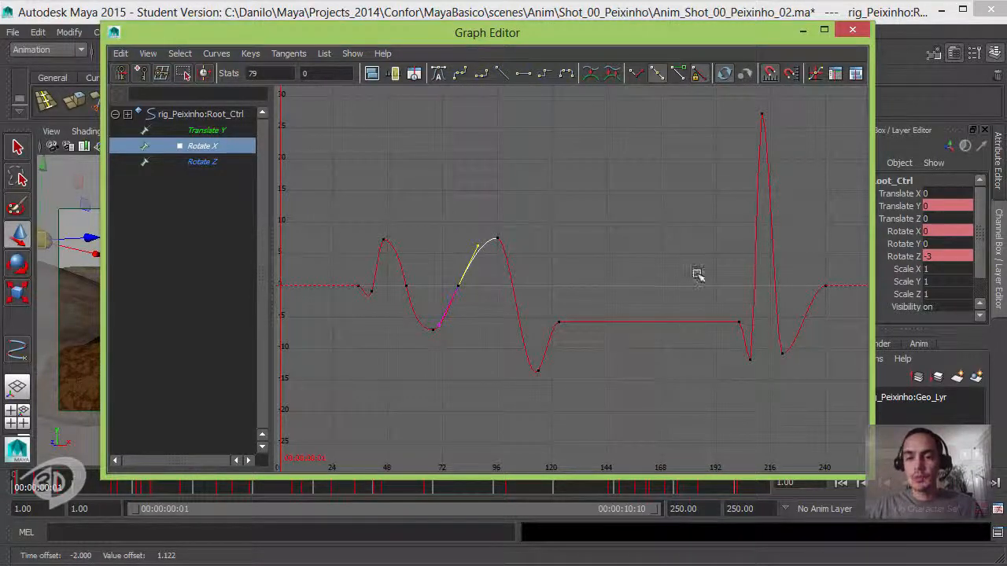
# - Isolate and frame the Translate Y curve of Root_Ctrl, and shrink the Graph Editor to uncover the viewports
pyautogui.keyDown('alt'); pyautogui.moveTo(697, 274); pyautogui.dragTo(619, 290, button='middle'); pyautogui.keyUp('alt')
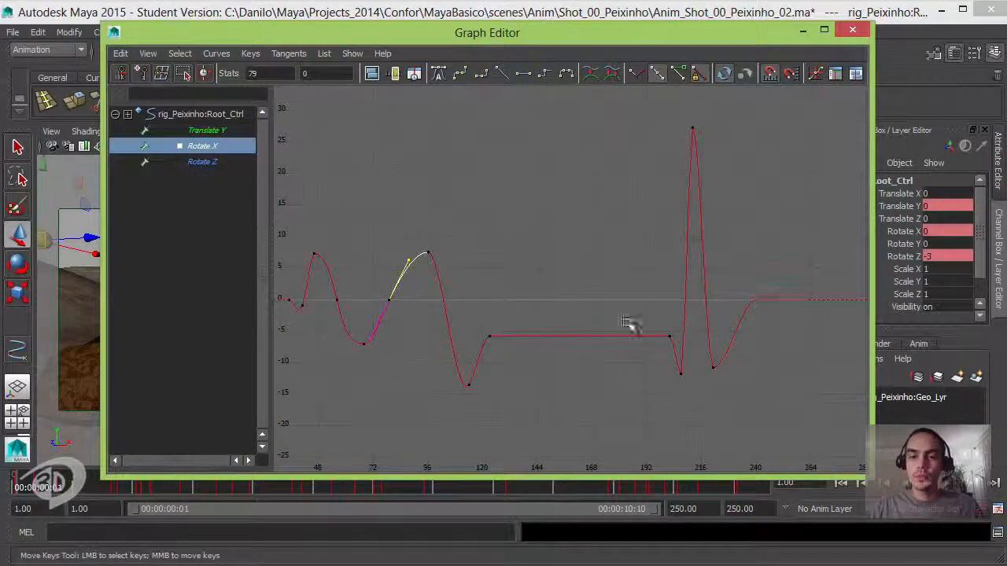
pyautogui.keyDown('alt'); pyautogui.moveTo(633, 247); pyautogui.dragTo(679, 236, button='middle'); pyautogui.keyUp('alt')
pyautogui.click(221, 132)
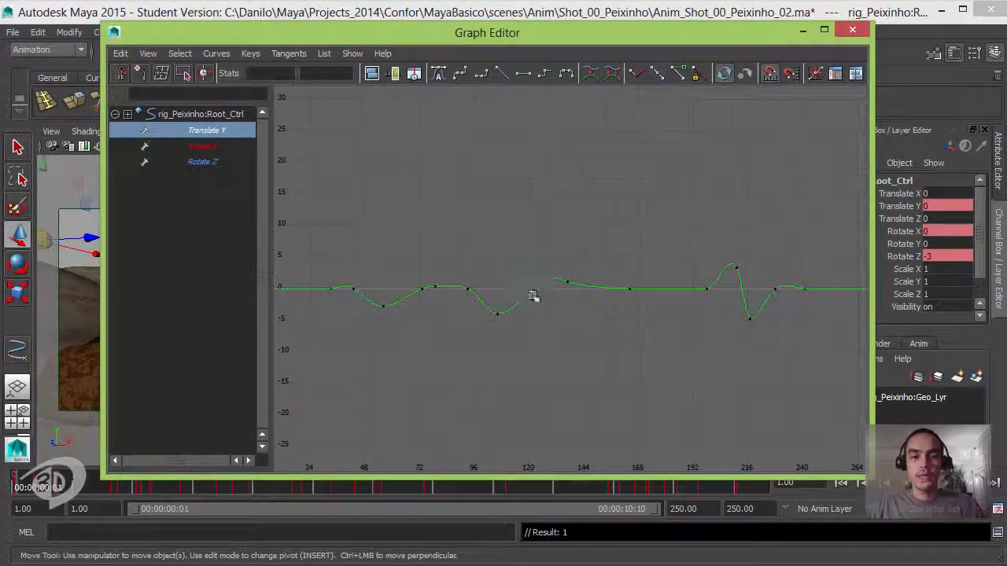
pyautogui.press('f')
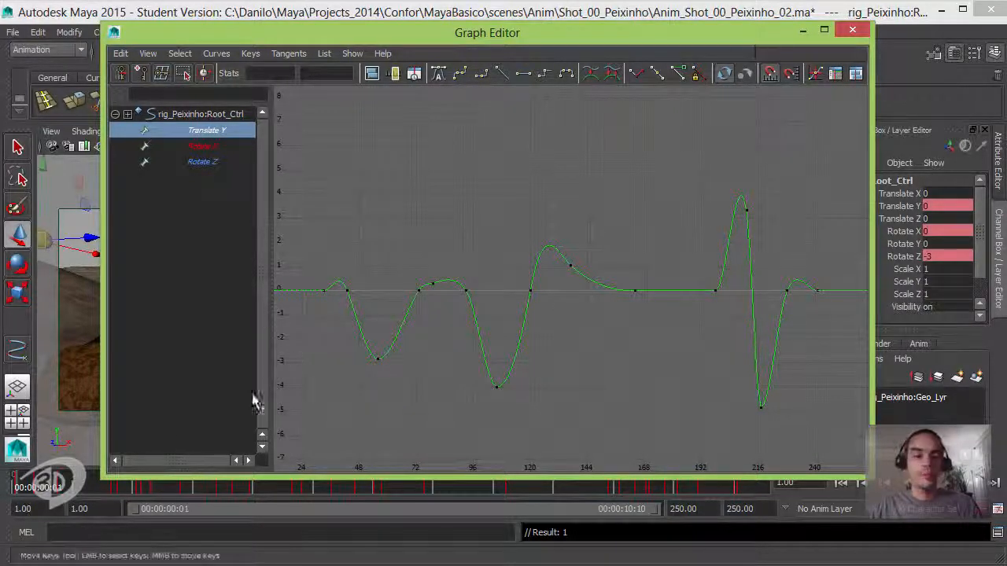
pyautogui.moveTo(105, 470); pyautogui.dragTo(381, 290)
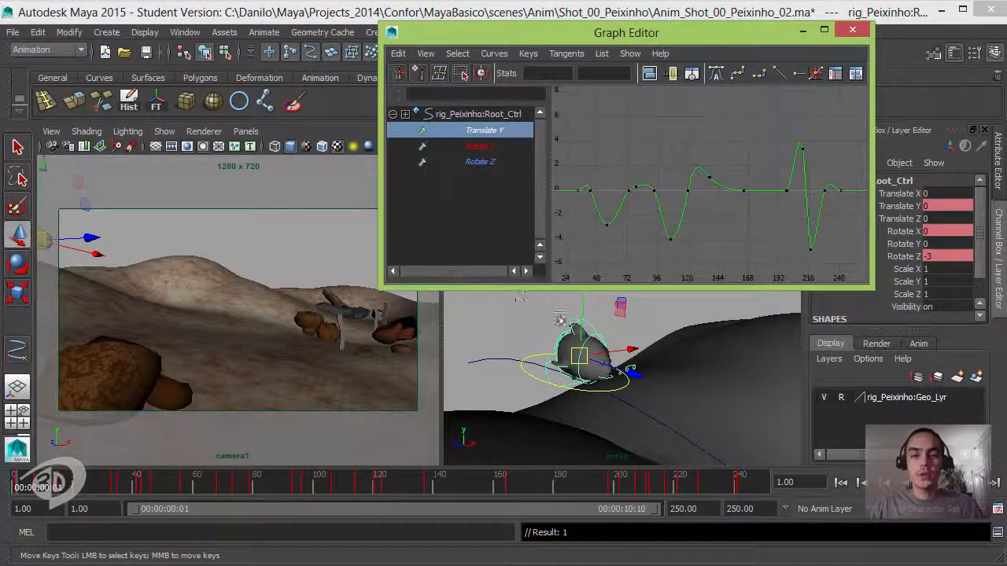
# - Select the fish's motion path Peixinho_Crv in the perspective view, and then camera1 to inspect its animation curves
pyautogui.click(488, 353)
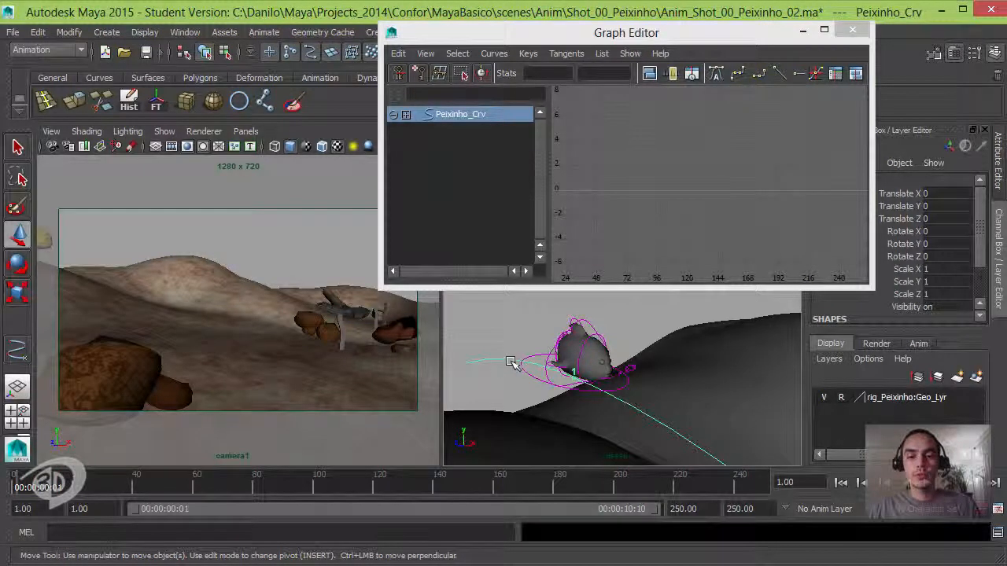
pyautogui.keyDown('alt'); pyautogui.moveTo(508, 370); pyautogui.dragTo(668, 399); pyautogui.keyUp('alt')
pyautogui.keyDown('alt'); pyautogui.moveTo(668, 399); pyautogui.dragTo(641, 364, button='middle'); pyautogui.keyUp('alt')
pyautogui.moveTo(640, 364)
pyautogui.keyDown('alt'); pyautogui.mouseDown()
pyautogui.moveTo(666, 359)
pyautogui.moveTo(637, 370)
pyautogui.mouseUp(); pyautogui.keyUp('alt')
pyautogui.keyDown('alt'); pyautogui.moveTo(636, 371); pyautogui.dragTo(633, 325, button='middle'); pyautogui.keyUp('alt')
pyautogui.keyDown('alt'); pyautogui.moveTo(633, 325); pyautogui.dragTo(633, 371, button='right'); pyautogui.keyUp('alt')
pyautogui.click(547, 427)
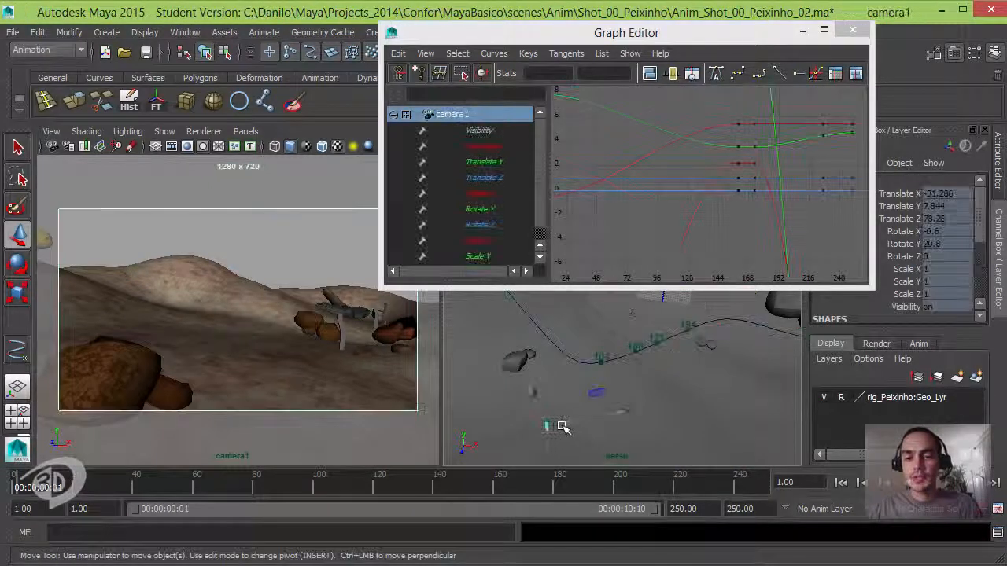
pyautogui.keyDown('alt'); pyautogui.moveTo(606, 382); pyautogui.dragTo(590, 397, button='middle'); pyautogui.keyUp('alt')
pyautogui.keyDown('alt'); pyautogui.moveTo(590, 398); pyautogui.dragTo(613, 395, button='right'); pyautogui.keyUp('alt')
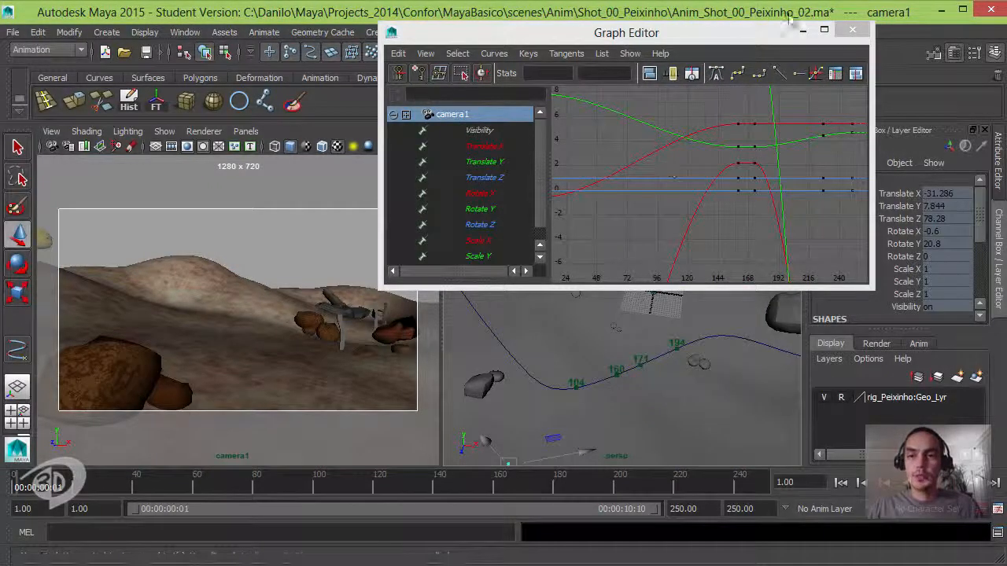
# - Minimize the Graph Editor and maximize the perspective view around the motion path and camera
pyautogui.click(803, 31)
pyautogui.hotkey('ctrl', 'space')
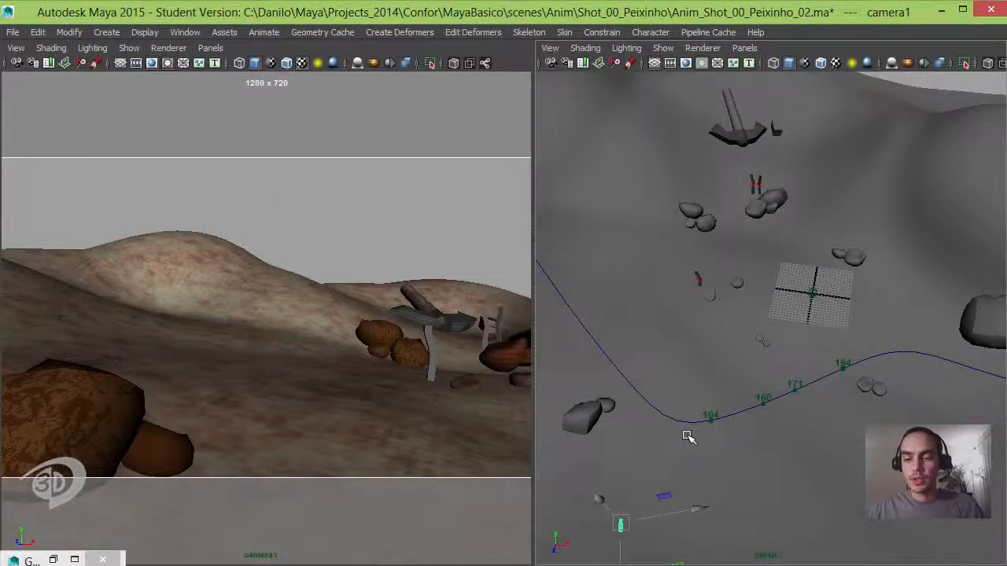
pyautogui.hotkey('ctrl', 'space')
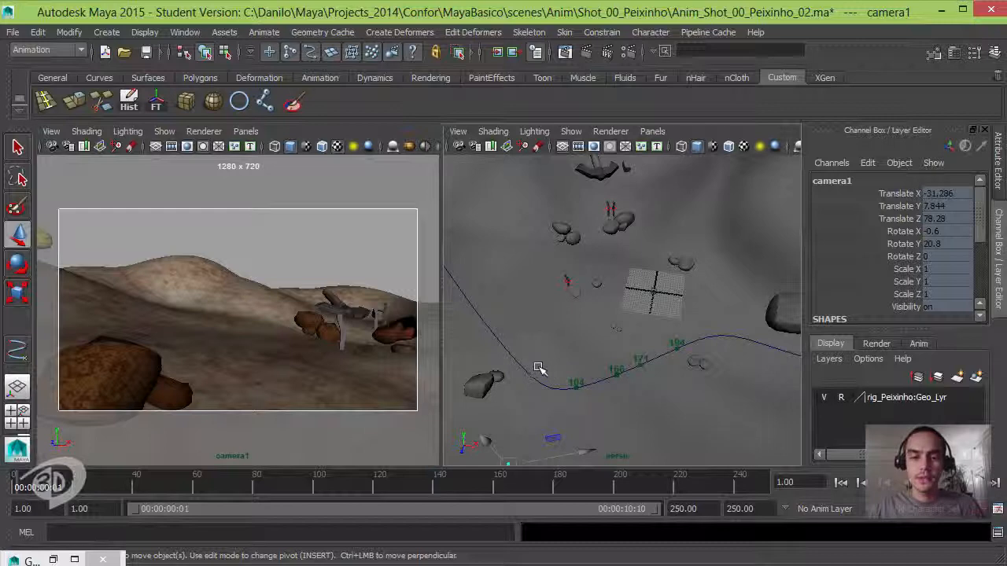
pyautogui.press('space')
pyautogui.keyDown('alt'); pyautogui.moveTo(508, 364); pyautogui.dragTo(572, 271); pyautogui.keyUp('alt')
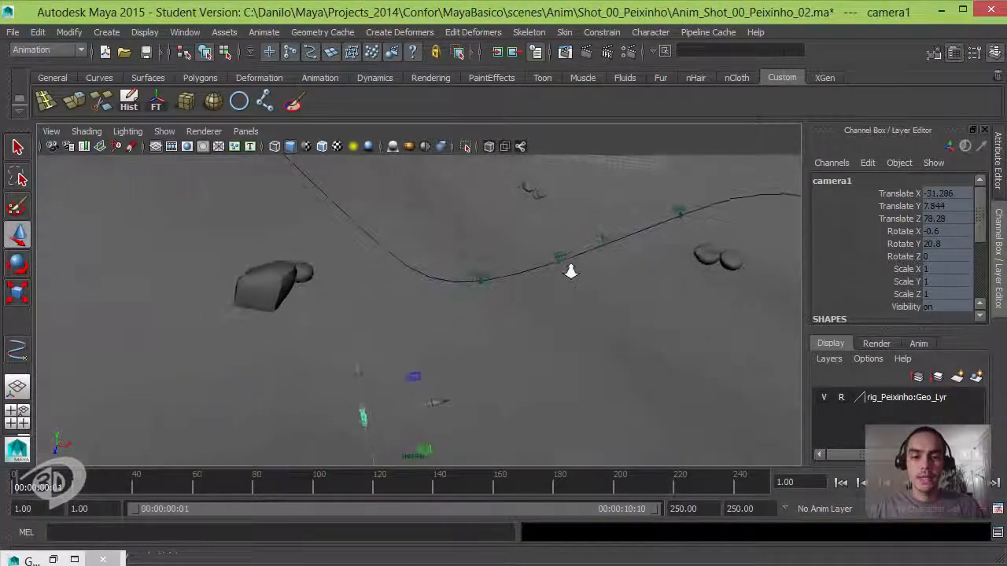
pyautogui.keyDown('alt'); pyautogui.moveTo(571, 271); pyautogui.dragTo(539, 277, button='right'); pyautogui.keyUp('alt')
pyautogui.keyDown('alt'); pyautogui.moveTo(491, 321); pyautogui.dragTo(245, 246); pyautogui.keyUp('alt')
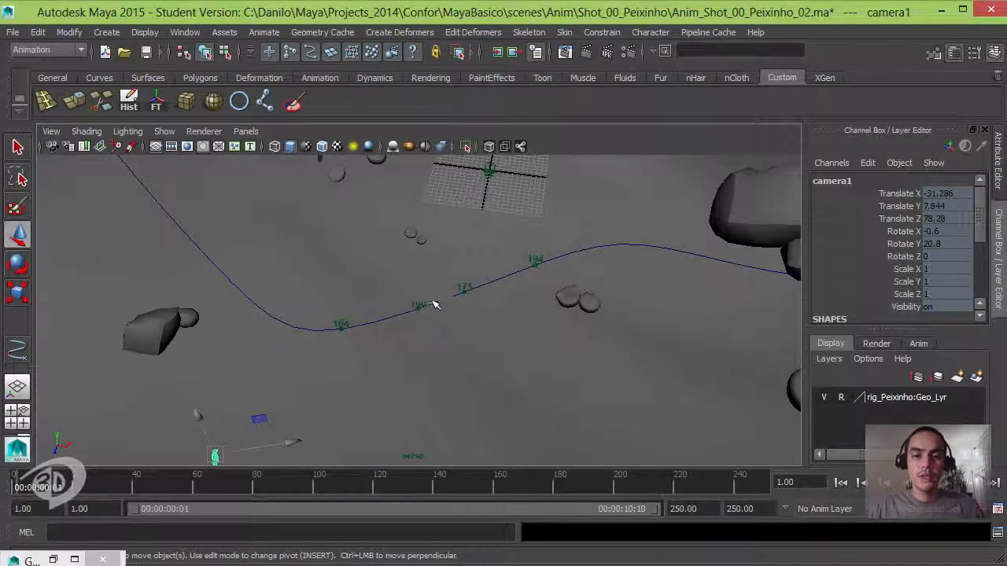
# - Move the current time to frame 170 and examine the fish on its path relative to the camera
pyautogui.moveTo(126, 479); pyautogui.dragTo(540, 476)
pyautogui.keyDown('alt'); pyautogui.moveTo(530, 354); pyautogui.dragTo(496, 280); pyautogui.keyUp('alt')
pyautogui.keyDown('alt'); pyautogui.moveTo(496, 281); pyautogui.dragTo(504, 406, button='middle'); pyautogui.keyUp('alt')
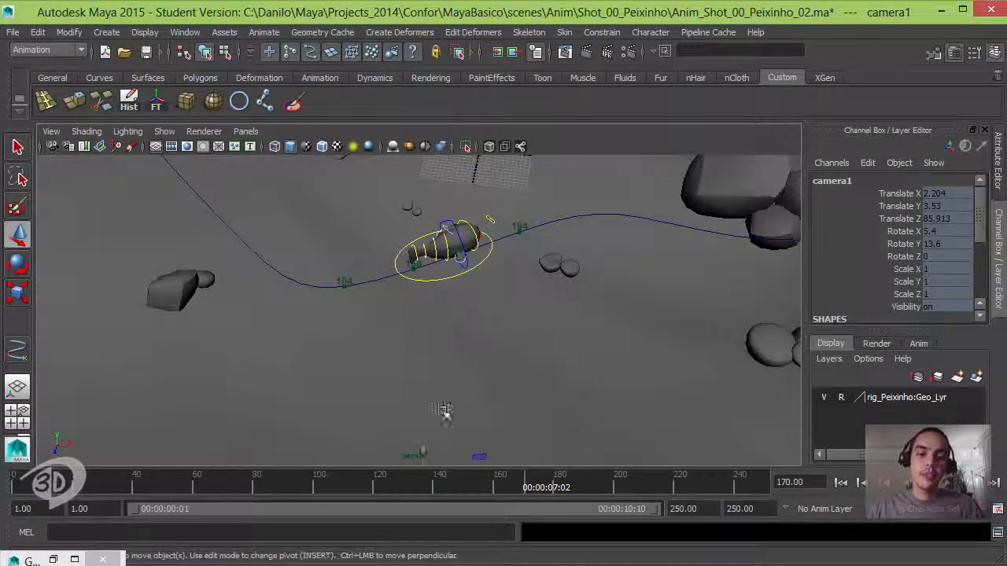
pyautogui.keyDown('alt'); pyautogui.moveTo(452, 358); pyautogui.dragTo(439, 333, button='middle'); pyautogui.keyUp('alt')
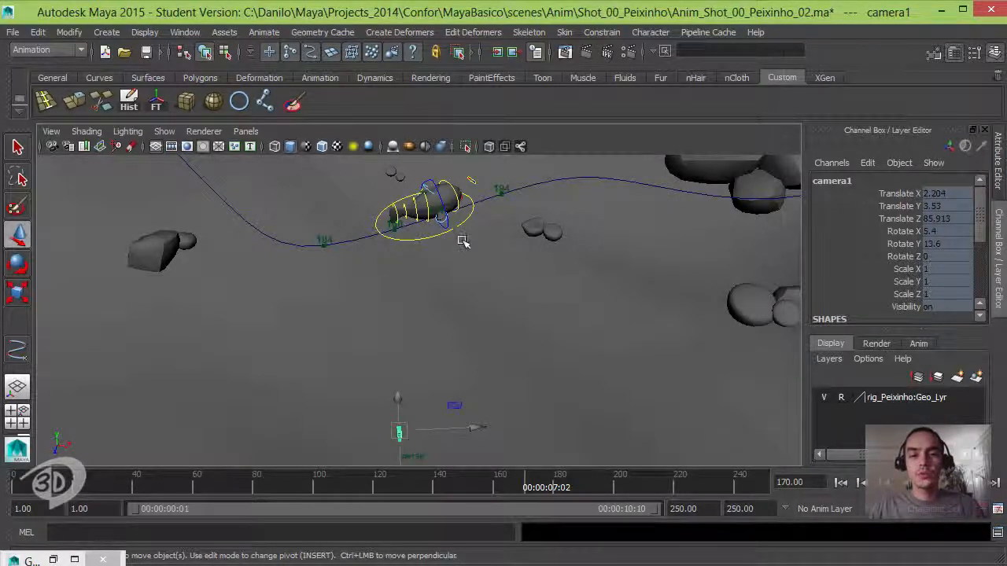
pyautogui.keyDown('alt'); pyautogui.moveTo(595, 246); pyautogui.dragTo(472, 243); pyautogui.keyUp('alt')
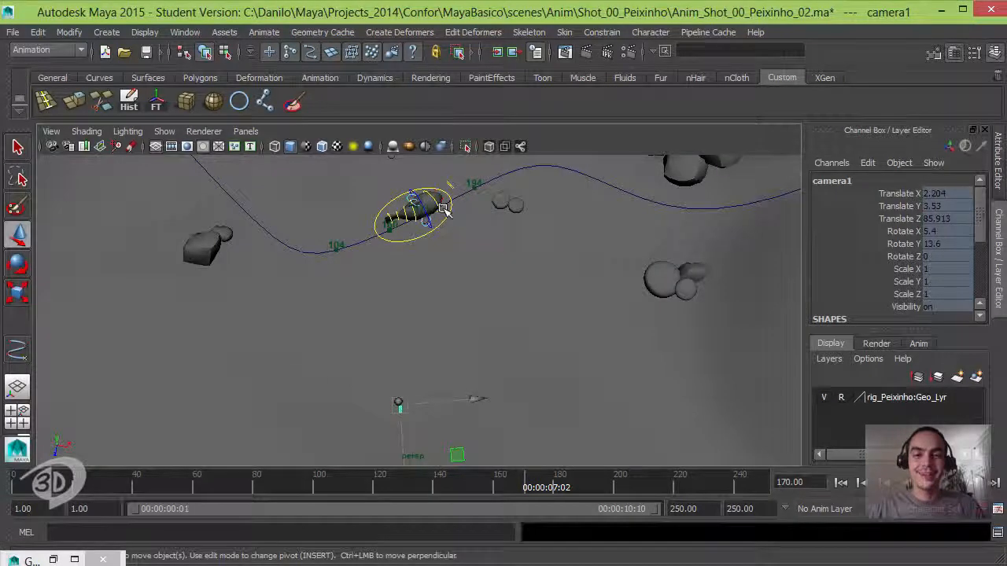
# - Select only the Peixinho_Crv motion path and restrict the selection mask to curves by turning off all object types
pyautogui.click(523, 179)
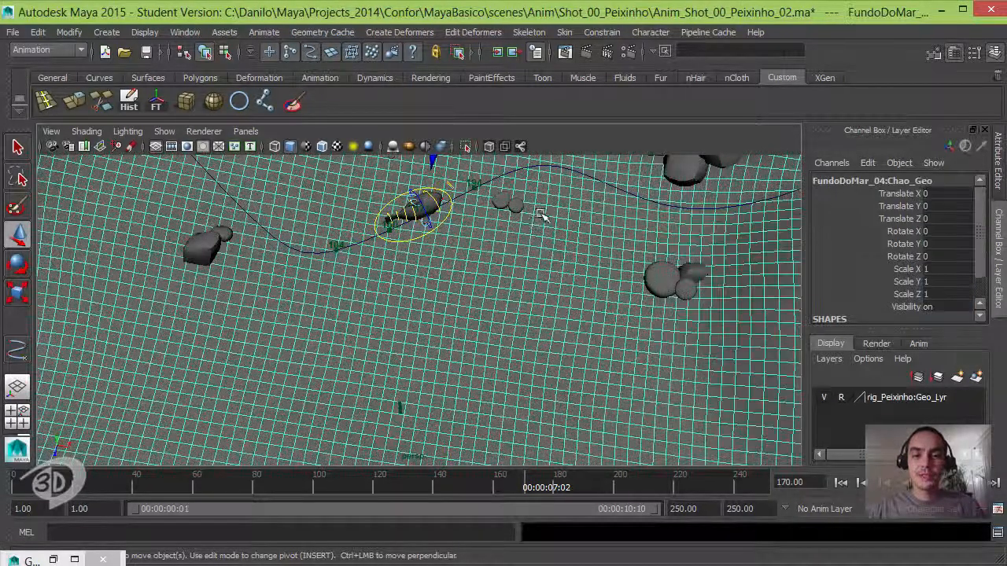
pyautogui.click(291, 261)
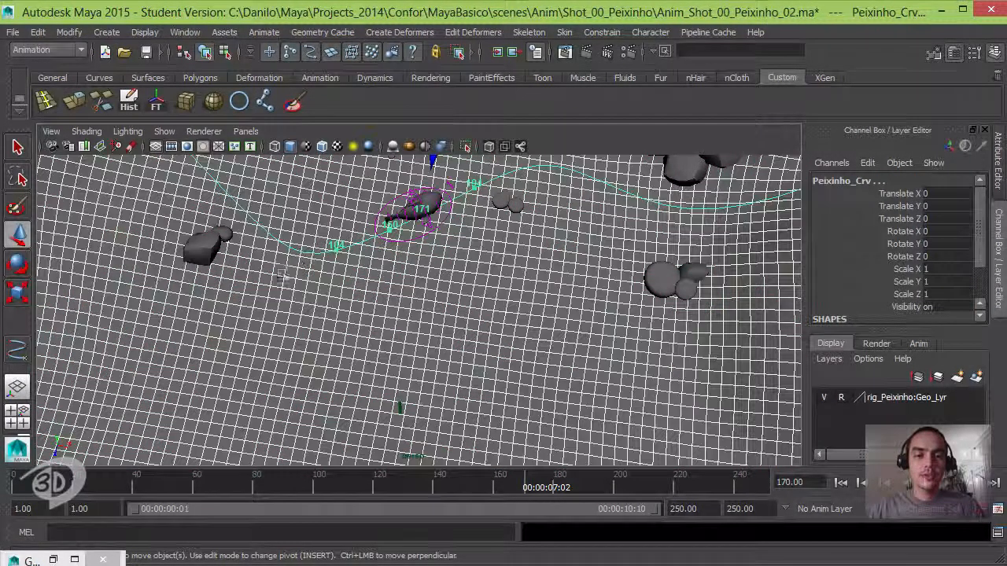
pyautogui.keyDown('shift'); pyautogui.click(307, 300); pyautogui.keyUp('shift')
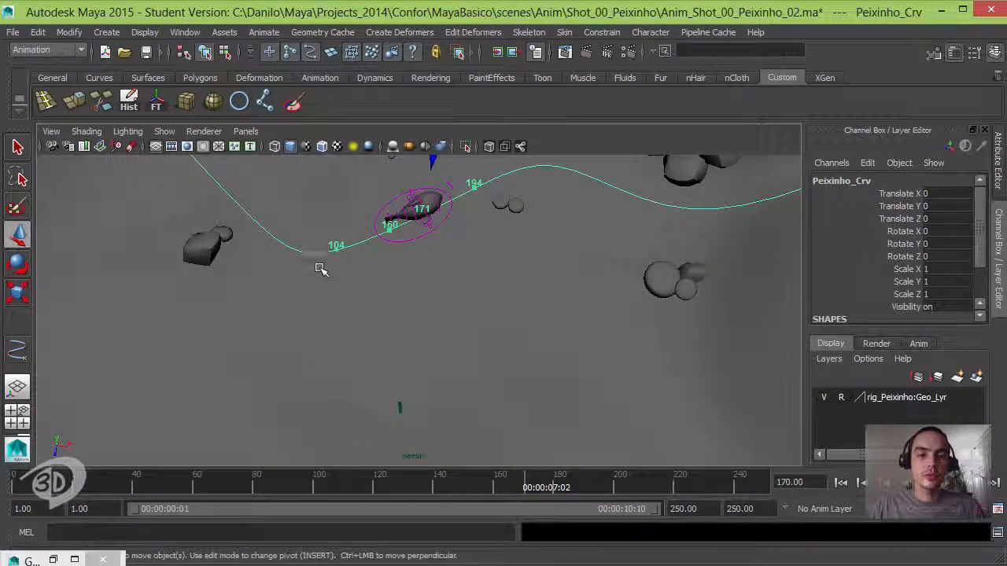
pyautogui.click(252, 52)
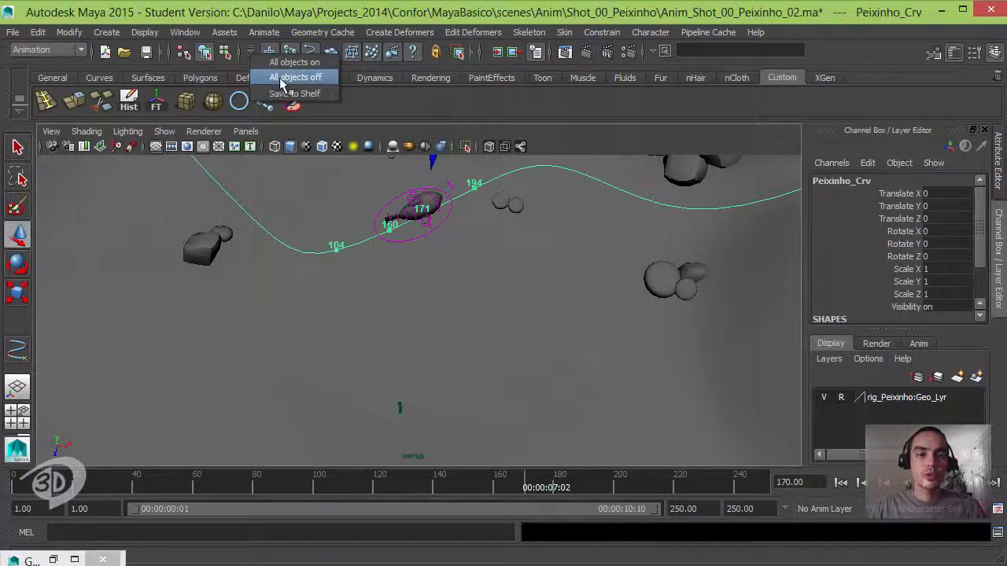
pyautogui.click(282, 79)
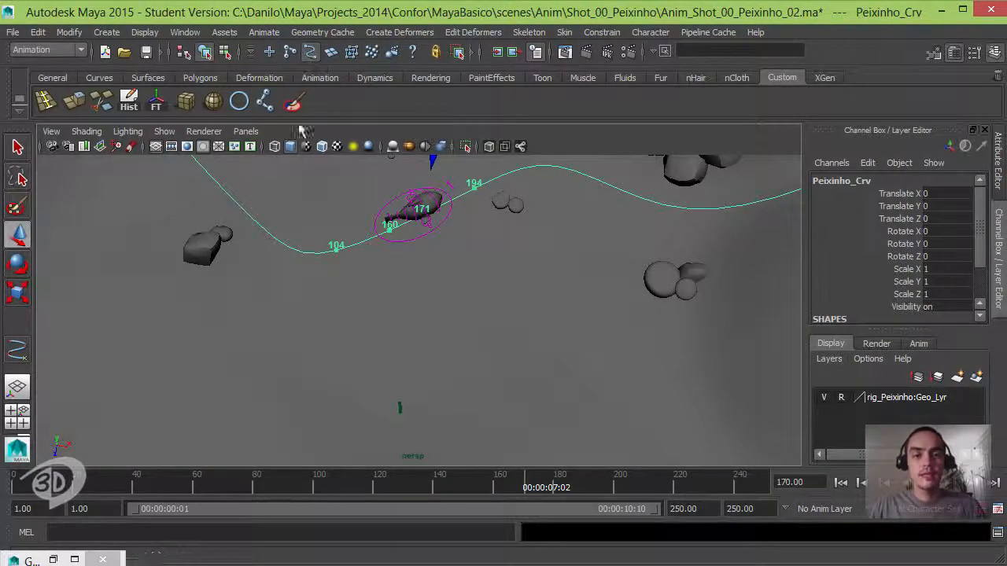
# - Return to the side-by-side camera1 and perspective layout and switch the Peixinho_Crv motion path to component editing of its control vertices
pyautogui.click(304, 311)
pyautogui.hotkey('ctrl', 'z')
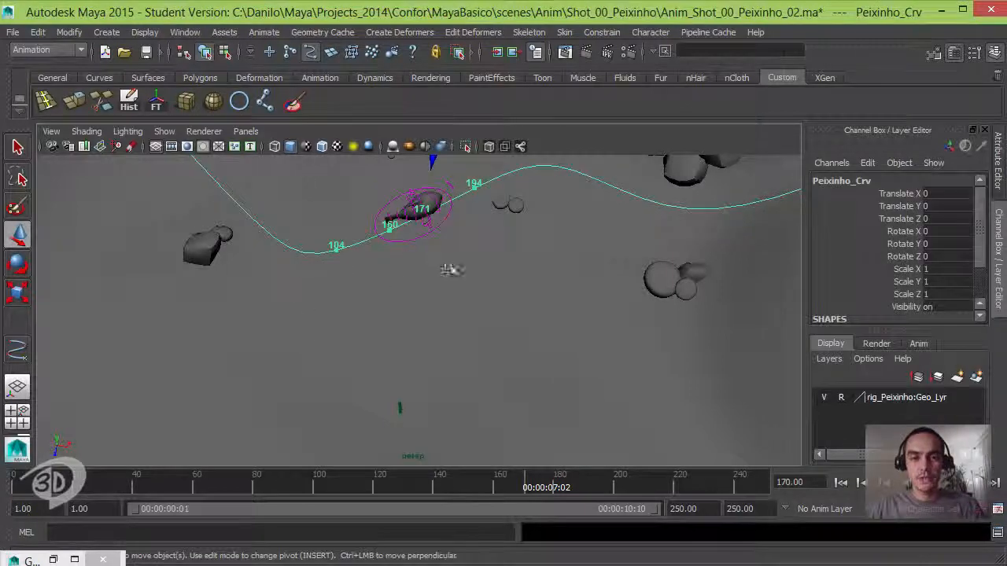
pyautogui.keyDown('alt'); pyautogui.moveTo(459, 266); pyautogui.dragTo(433, 335); pyautogui.keyUp('alt')
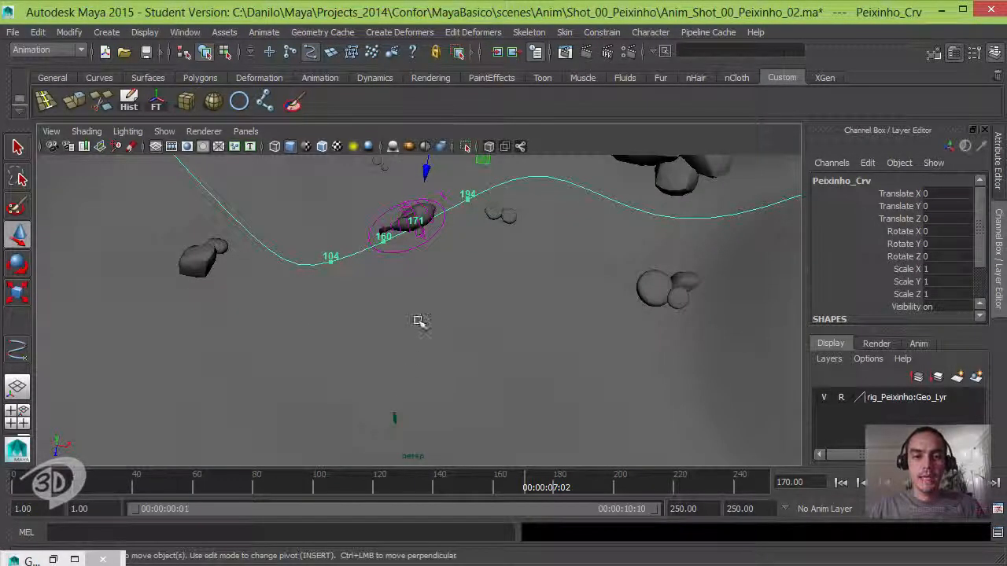
pyautogui.press('space')
pyautogui.keyDown('alt'); pyautogui.moveTo(561, 288); pyautogui.dragTo(597, 282); pyautogui.keyUp('alt')
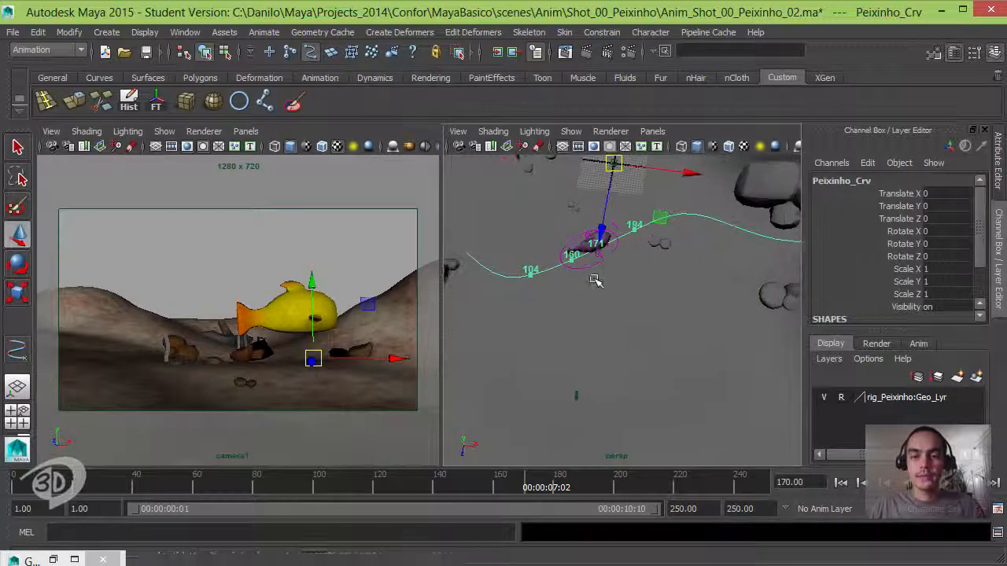
pyautogui.click(225, 51)
pyautogui.keyDown('alt'); pyautogui.moveTo(579, 260); pyautogui.dragTo(614, 241, button='middle'); pyautogui.keyUp('alt')
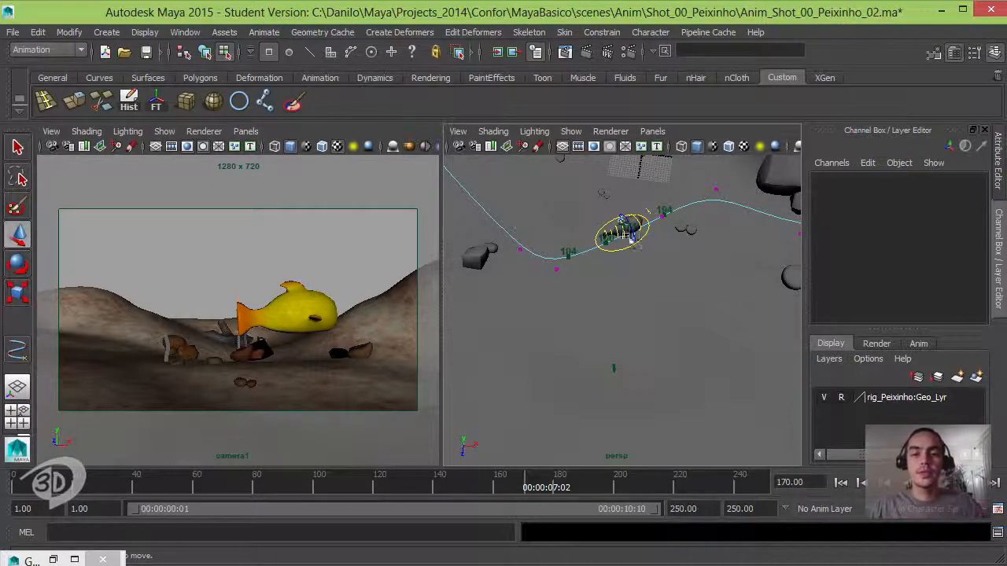
# - Move the motion path's control vertex just past frame 194 along Z toward the camera
pyautogui.moveTo(598, 272)
pyautogui.keyDown('alt'); pyautogui.mouseDown()
pyautogui.moveTo(606, 250)
pyautogui.moveTo(613, 272)
pyautogui.mouseUp(); pyautogui.keyUp('alt')
pyautogui.click(682, 217)
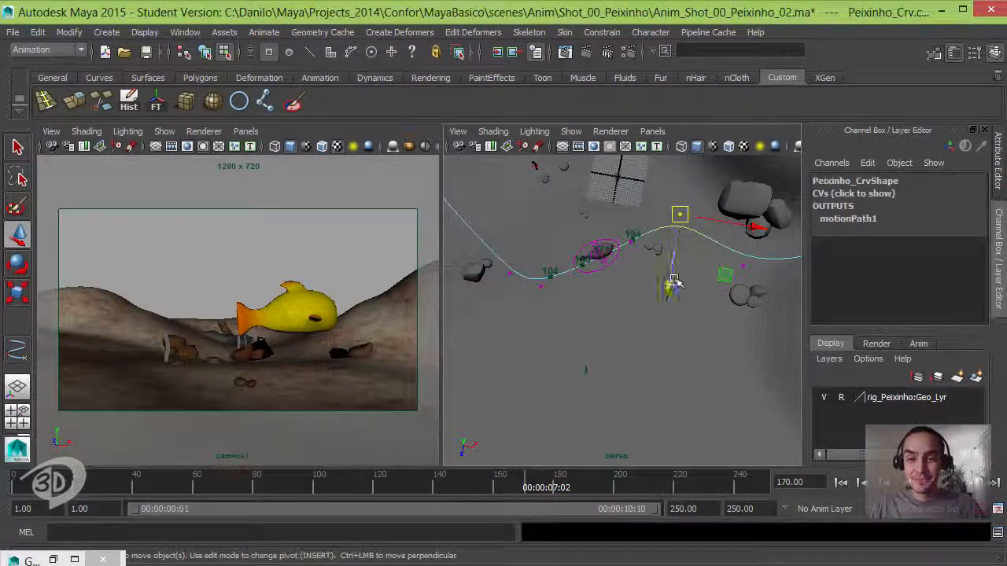
pyautogui.moveTo(669, 285); pyautogui.dragTo(659, 316)
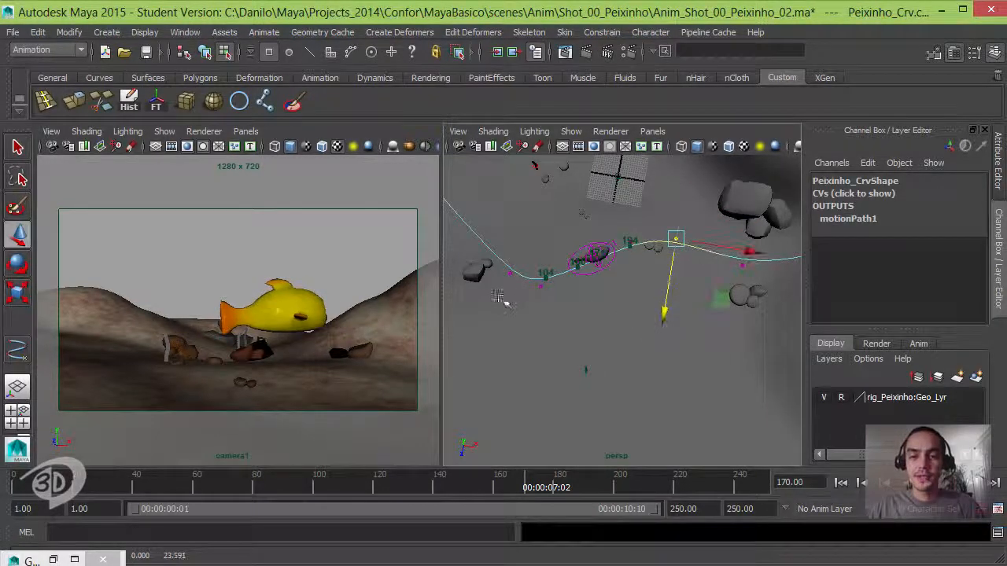
# - Adjust the motion path's control vertex near frame 104 along Z, pushing it away from the camera
pyautogui.moveTo(517, 242); pyautogui.dragTo(521, 237)
pyautogui.keyDown('alt'); pyautogui.moveTo(521, 241); pyautogui.dragTo(580, 241, button='middle'); pyautogui.keyUp('alt')
pyautogui.keyDown('alt'); pyautogui.moveTo(580, 240); pyautogui.dragTo(585, 234); pyautogui.keyUp('alt')
pyautogui.moveTo(626, 344); pyautogui.dragTo(632, 309)
pyautogui.keyDown('alt'); pyautogui.moveTo(611, 295); pyautogui.dragTo(543, 329, button='middle'); pyautogui.keyUp('alt')
pyautogui.click(587, 315)
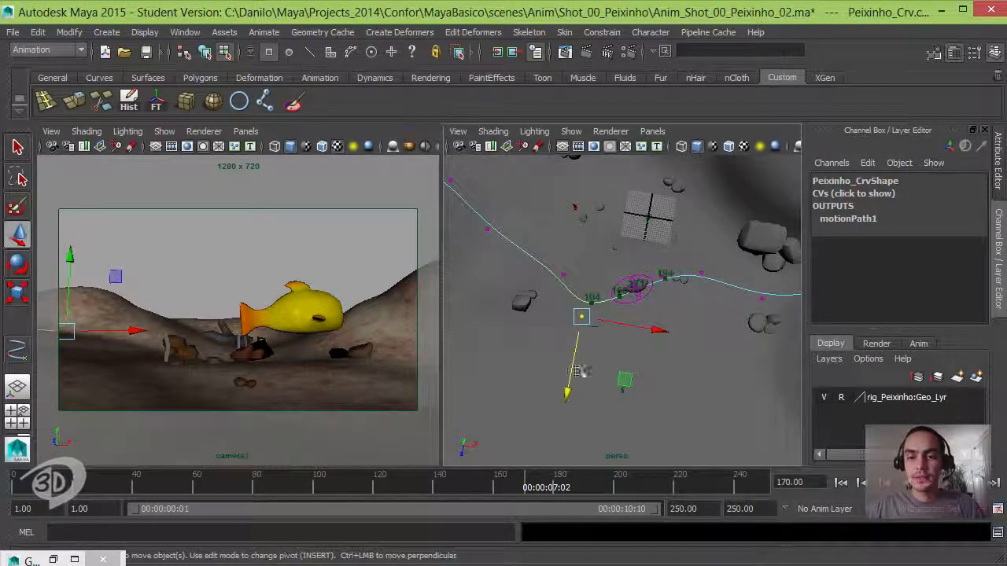
pyautogui.moveTo(569, 387); pyautogui.dragTo(573, 377)
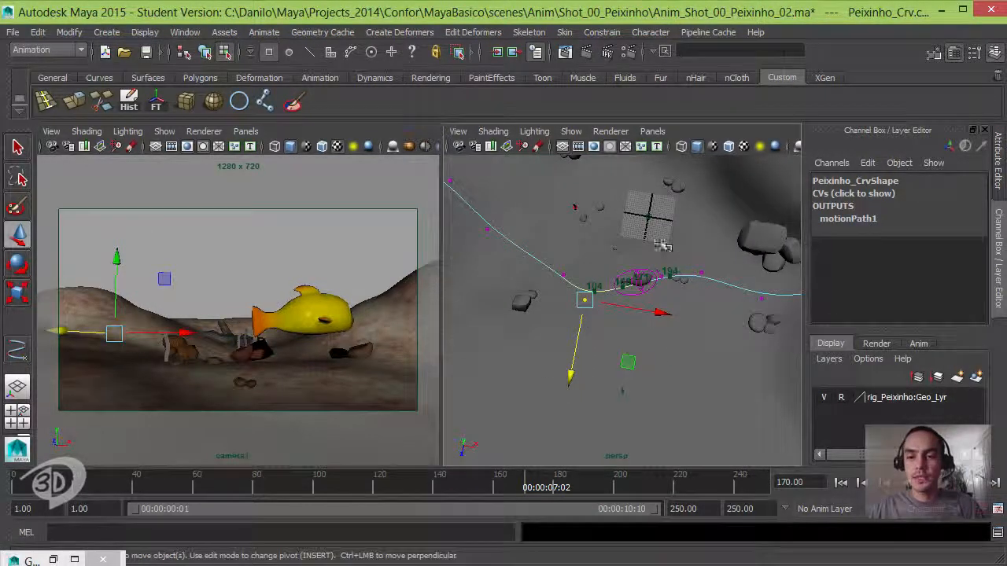
# - Pull the two control vertices around frame 194 toward the camera and push the one near frame 104 farther away
pyautogui.click(670, 276)
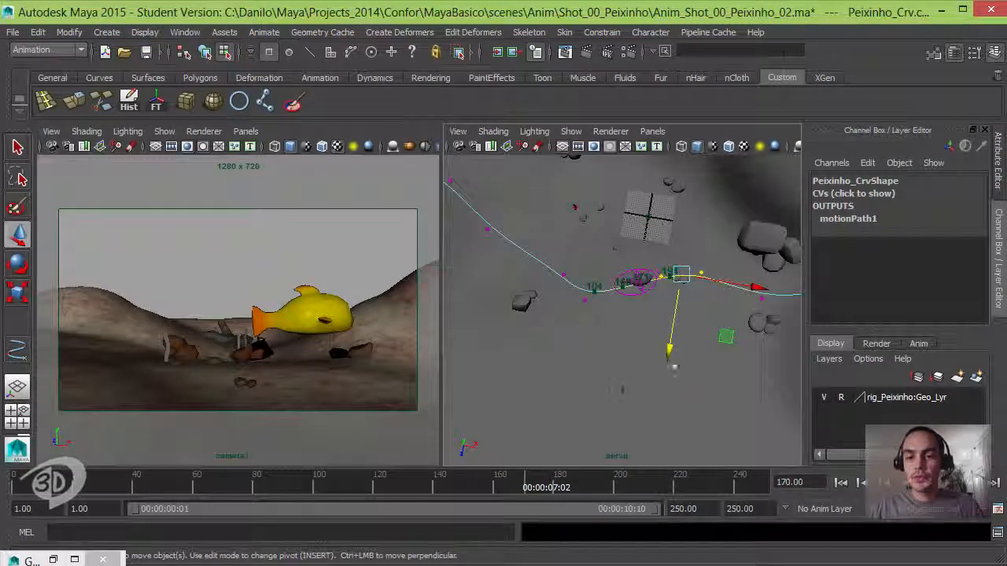
pyautogui.moveTo(668, 358); pyautogui.dragTo(666, 371)
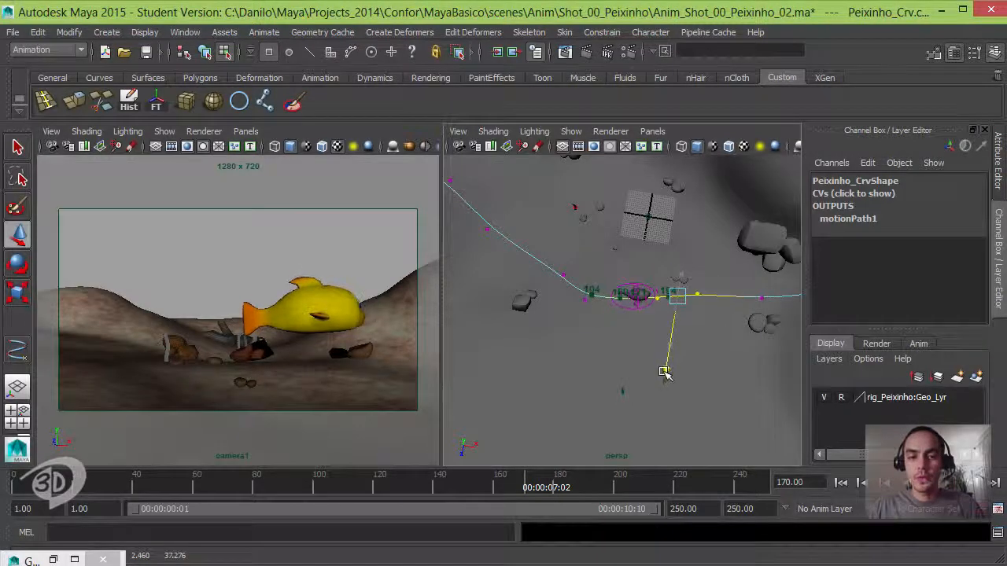
pyautogui.click(584, 300)
pyautogui.moveTo(572, 374); pyautogui.dragTo(574, 368)
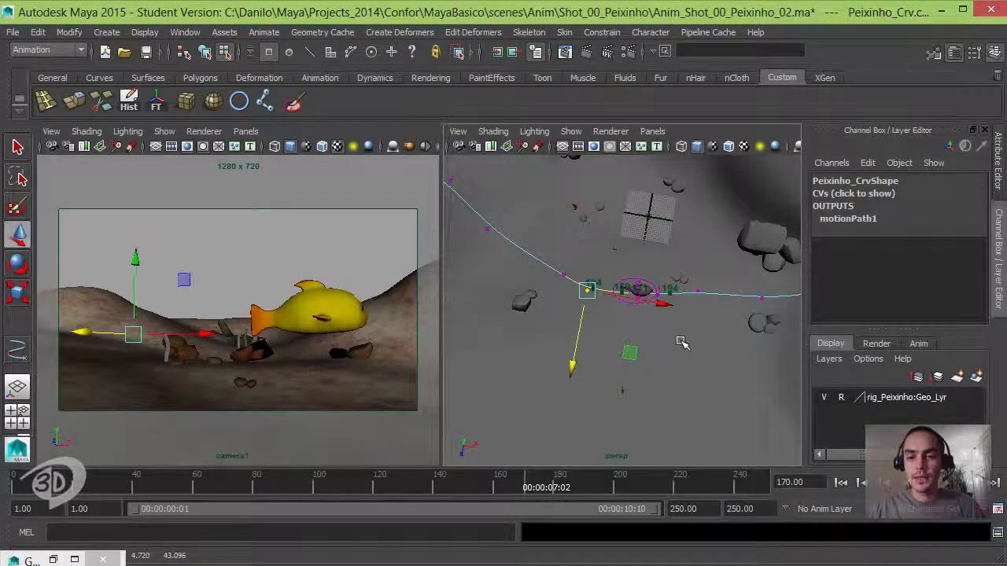
# - Nudge the control vertices just past frame 194 and those just before frame 104 along Z to smooth the path's bend
pyautogui.moveTo(687, 338); pyautogui.dragTo(635, 272)
pyautogui.moveTo(643, 363); pyautogui.dragTo(643, 383)
pyautogui.moveTo(685, 364); pyautogui.dragTo(686, 377)
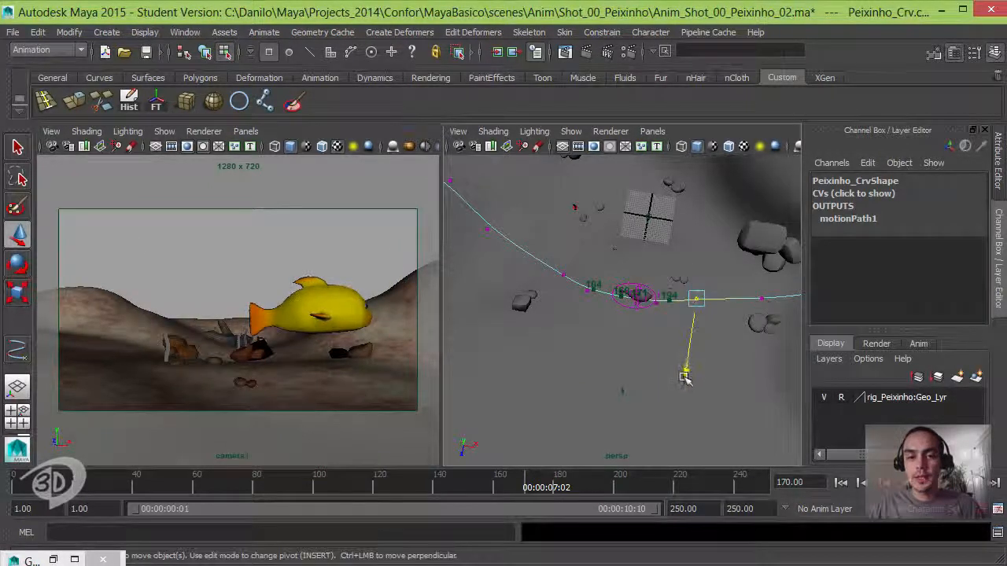
pyautogui.click(573, 281)
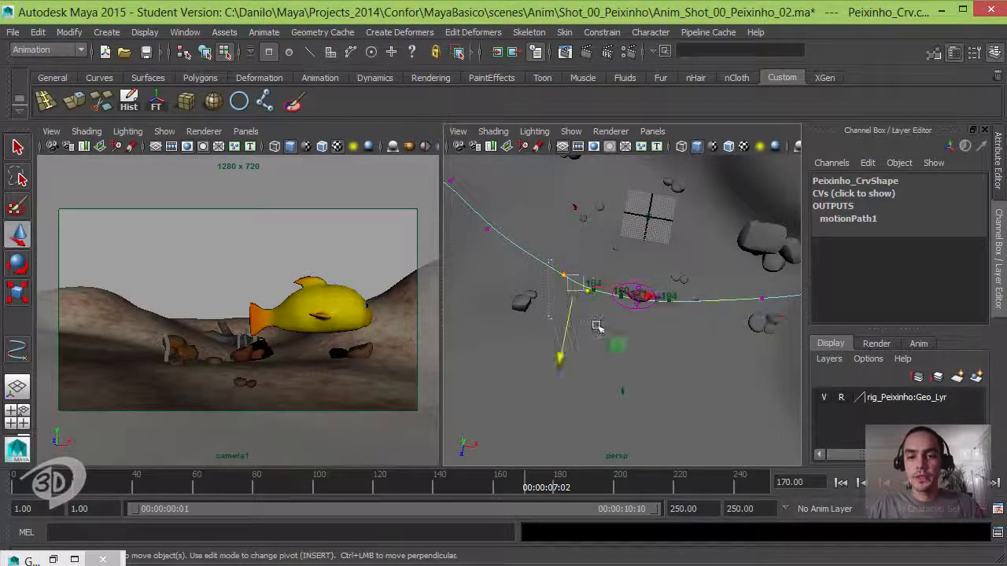
pyautogui.moveTo(566, 354)
pyautogui.mouseDown()
pyautogui.moveTo(577, 343)
pyautogui.moveTo(560, 360)
pyautogui.mouseUp()
# - Play the shot from the start in the camera1 view and scrub to frame 94 to check the fish's movement
pyautogui.click(394, 134)
pyautogui.click(841, 483)
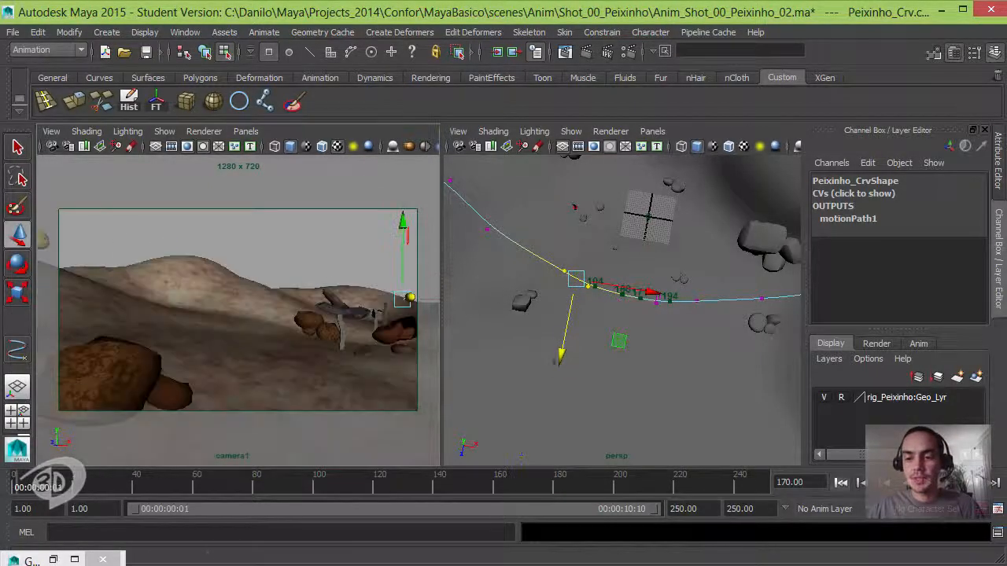
pyautogui.click(996, 483)
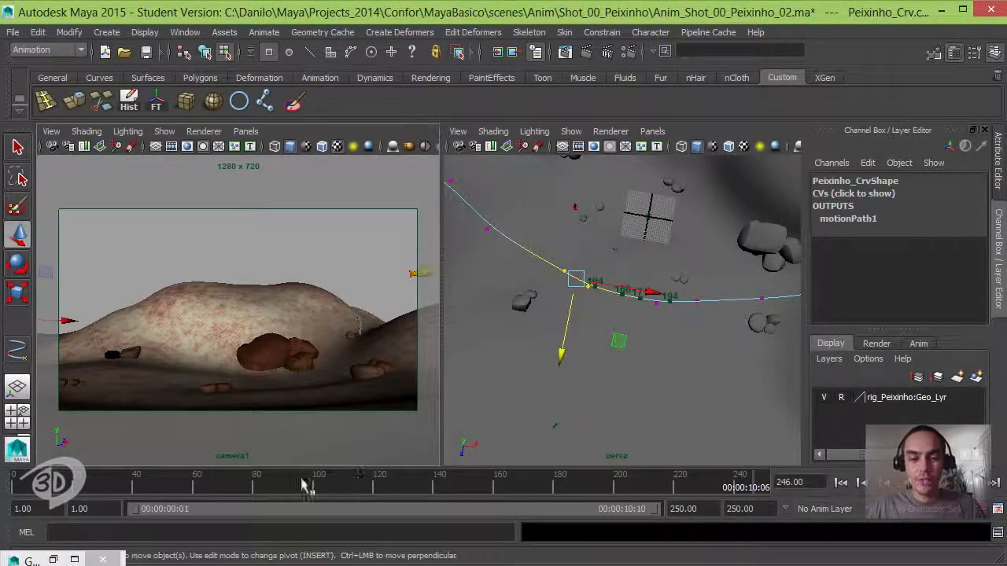
pyautogui.moveTo(304, 483); pyautogui.dragTo(477, 486)
pyautogui.moveTo(411, 484); pyautogui.dragTo(297, 458)
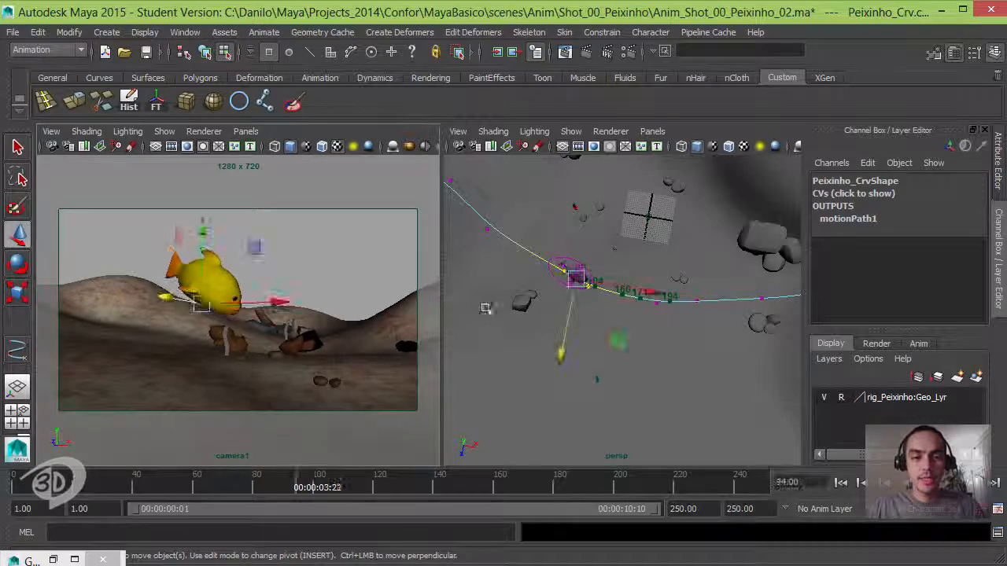
# - Reposition the control vertices around frame 104 in X and Z, and pull the one near frame 171 toward the camera
pyautogui.moveTo(588, 231); pyautogui.dragTo(543, 284)
pyautogui.moveTo(549, 344)
pyautogui.mouseDown()
pyautogui.moveTo(543, 360)
pyautogui.moveTo(546, 351)
pyautogui.mouseUp()
pyautogui.moveTo(606, 340); pyautogui.dragTo(632, 334)
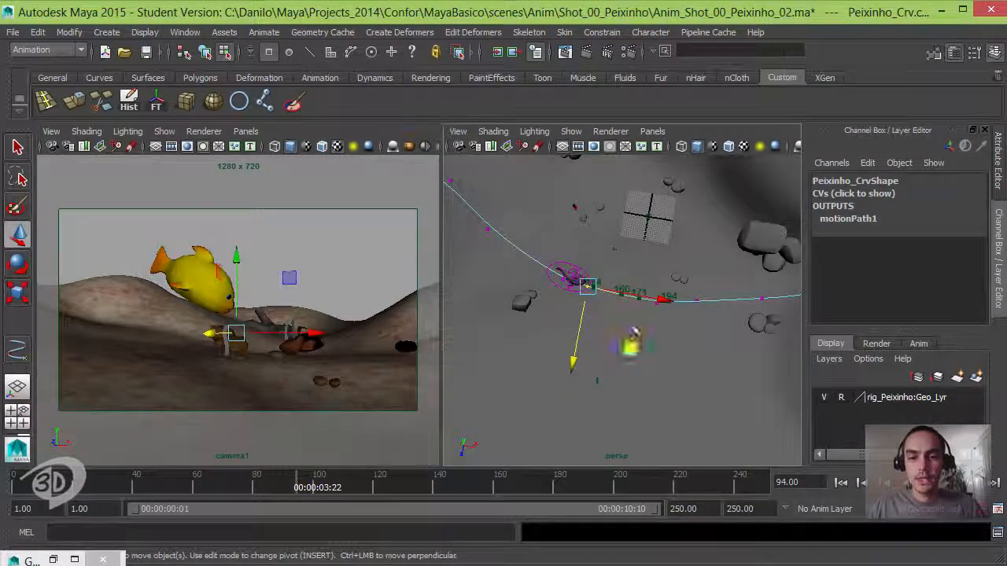
pyautogui.moveTo(572, 368); pyautogui.dragTo(580, 355)
pyautogui.moveTo(672, 252); pyautogui.dragTo(636, 314)
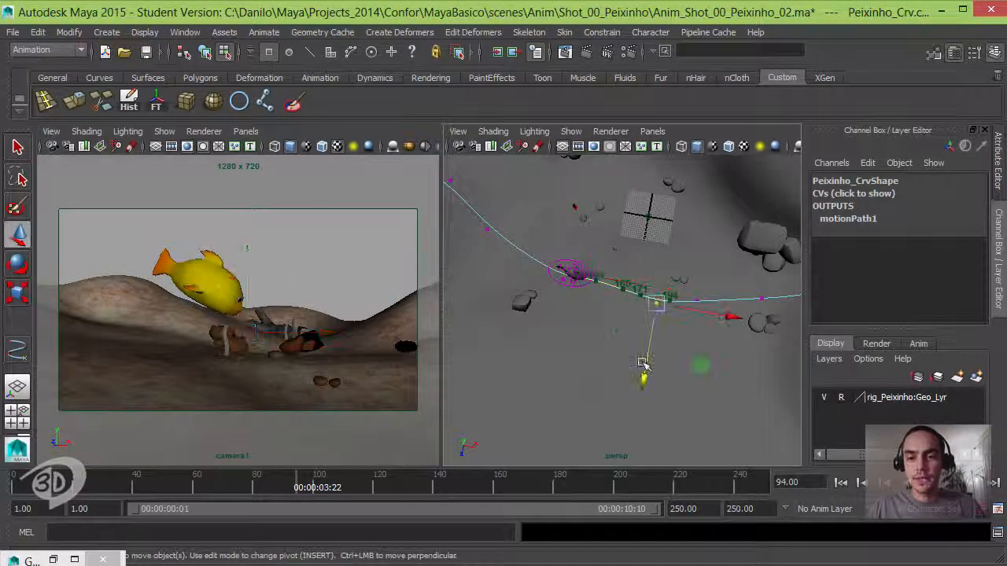
pyautogui.moveTo(641, 377); pyautogui.dragTo(636, 397)
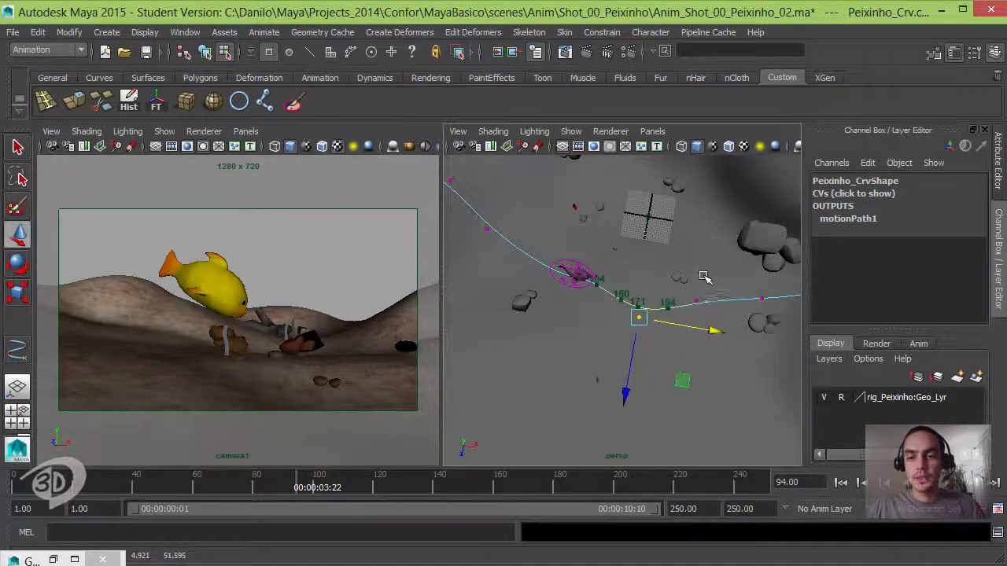
# - Examine the whole motion path from the side and from above, checking its control vertices against the terrain from the start to past frame 194
pyautogui.keyDown('alt'); pyautogui.moveTo(683, 303); pyautogui.dragTo(699, 320, button='middle'); pyautogui.keyUp('alt')
pyautogui.keyDown('alt'); pyautogui.moveTo(548, 247); pyautogui.dragTo(630, 281, button='middle'); pyautogui.keyUp('alt')
pyautogui.keyDown('alt'); pyautogui.moveTo(629, 280); pyautogui.dragTo(647, 252, button='right'); pyautogui.keyUp('alt')
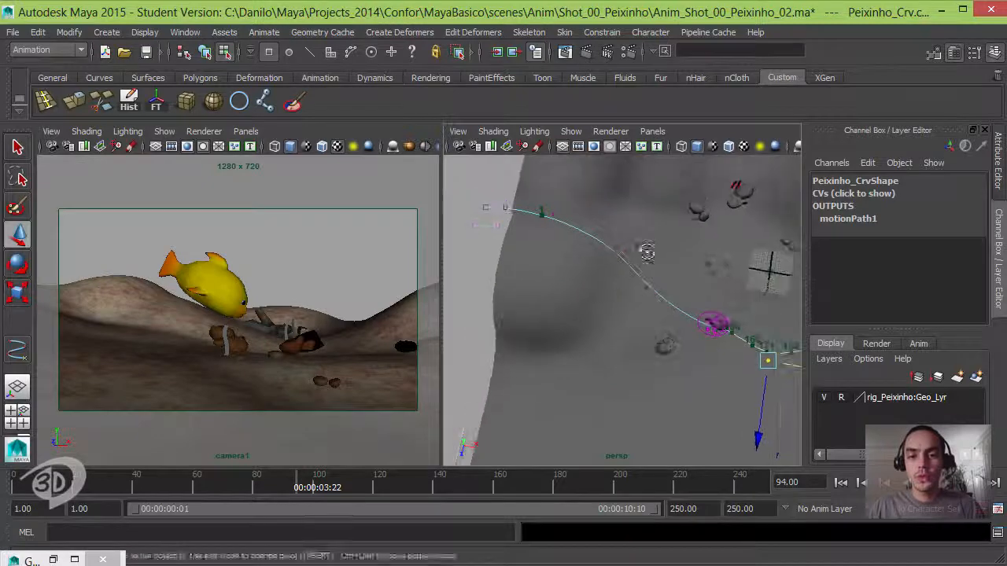
pyautogui.keyDown('alt'); pyautogui.moveTo(647, 252); pyautogui.dragTo(633, 291); pyautogui.keyUp('alt')
pyautogui.keyDown('alt'); pyautogui.moveTo(587, 265); pyautogui.dragTo(608, 262, button='middle'); pyautogui.keyUp('alt')
pyautogui.moveTo(548, 207); pyautogui.dragTo(532, 185)
pyautogui.keyDown('alt'); pyautogui.moveTo(632, 234); pyautogui.dragTo(622, 295); pyautogui.keyUp('alt')
pyautogui.keyDown('alt'); pyautogui.moveTo(598, 267); pyautogui.dragTo(544, 230, button='middle'); pyautogui.keyUp('alt')
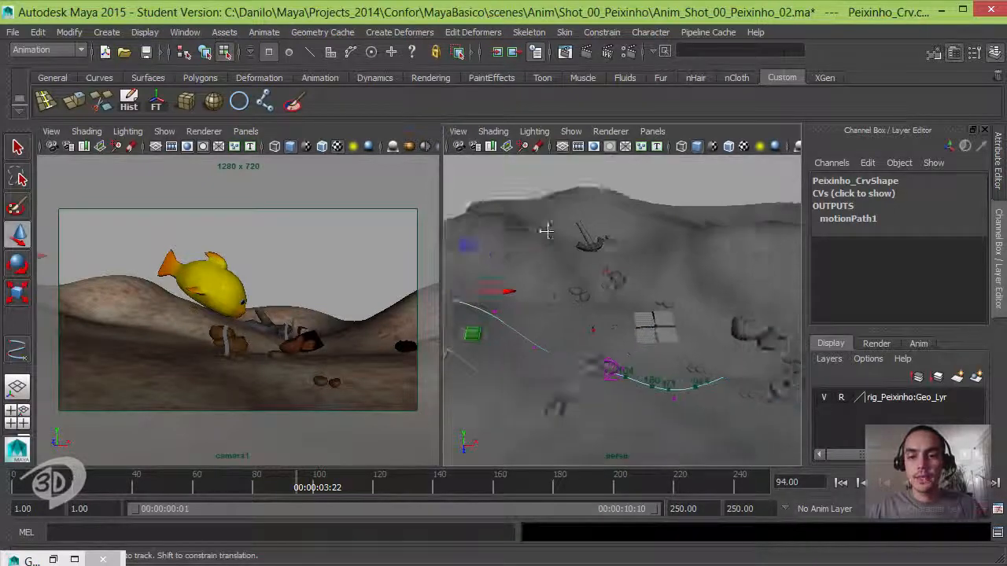
pyautogui.keyDown('alt'); pyautogui.moveTo(544, 229); pyautogui.dragTo(571, 240); pyautogui.keyUp('alt')
pyautogui.keyDown('alt'); pyautogui.moveTo(579, 315); pyautogui.dragTo(574, 236, button='middle'); pyautogui.keyUp('alt')
pyautogui.keyDown('alt'); pyautogui.moveTo(574, 236); pyautogui.dragTo(612, 271, button='right'); pyautogui.keyUp('alt')
pyautogui.keyDown('alt'); pyautogui.moveTo(612, 271); pyautogui.dragTo(639, 307, button='middle'); pyautogui.keyUp('alt')
pyautogui.keyDown('alt'); pyautogui.moveTo(639, 307); pyautogui.dragTo(658, 299, button='right'); pyautogui.keyUp('alt')
pyautogui.keyDown('alt'); pyautogui.moveTo(657, 299); pyautogui.dragTo(614, 276, button='middle'); pyautogui.keyUp('alt')
pyautogui.keyDown('alt'); pyautogui.moveTo(708, 293); pyautogui.dragTo(637, 305, button='middle'); pyautogui.keyUp('alt')
pyautogui.moveTo(658, 354); pyautogui.dragTo(622, 308)
pyautogui.moveTo(630, 313)
pyautogui.keyDown('alt'); pyautogui.mouseDown()
pyautogui.moveTo(673, 302)
pyautogui.moveTo(636, 307)
pyautogui.mouseUp(); pyautogui.keyUp('alt')
pyautogui.keyDown('alt'); pyautogui.moveTo(636, 306); pyautogui.dragTo(614, 306, button='middle'); pyautogui.keyUp('alt')
pyautogui.keyDown('alt'); pyautogui.moveTo(609, 371); pyautogui.dragTo(579, 318); pyautogui.keyUp('alt')
pyautogui.keyDown('alt'); pyautogui.moveTo(578, 319); pyautogui.dragTo(654, 299, button='middle'); pyautogui.keyUp('alt')
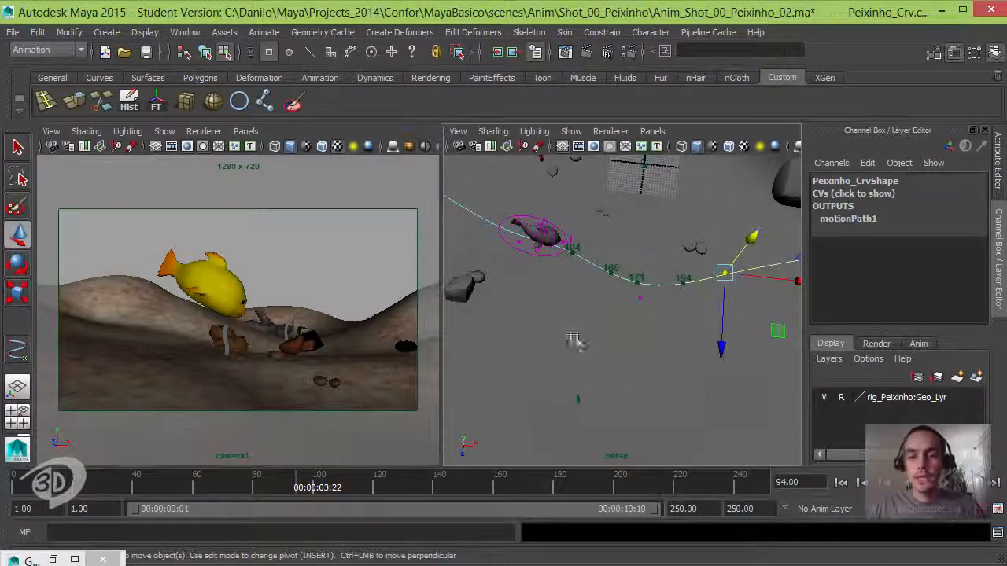
pyautogui.keyDown('alt'); pyautogui.moveTo(530, 272); pyautogui.dragTo(538, 307, button='middle'); pyautogui.keyUp('alt')
pyautogui.keyDown('alt'); pyautogui.moveTo(594, 285); pyautogui.dragTo(609, 294); pyautogui.keyUp('alt')
pyautogui.keyDown('alt'); pyautogui.moveTo(609, 294); pyautogui.dragTo(602, 397, button='right'); pyautogui.keyUp('alt')
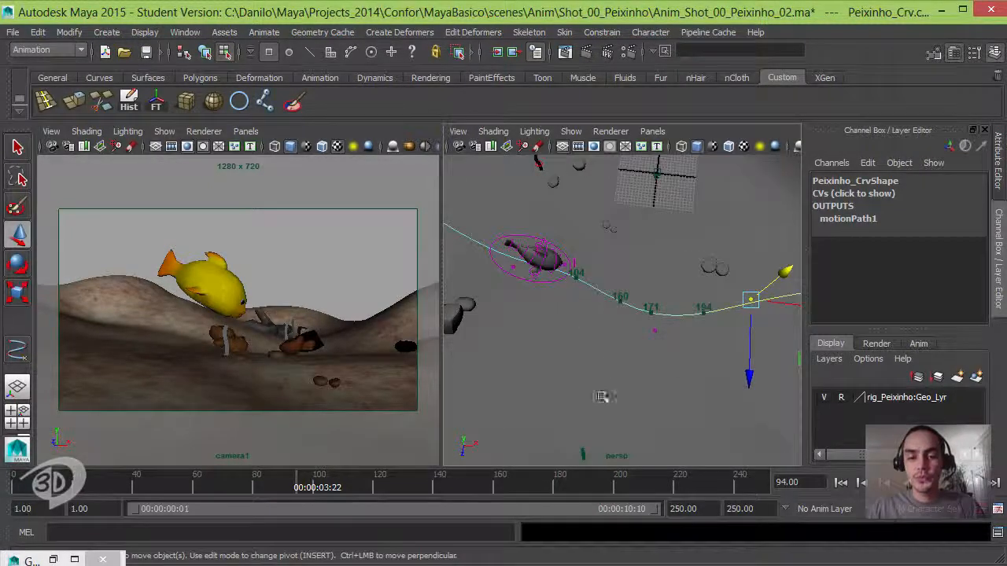
# - Scrub to frame 158 and push the control vertex near frame 171 away from the camera along Z to straighten the path
pyautogui.moveTo(282, 496); pyautogui.dragTo(494, 490)
pyautogui.click(655, 331)
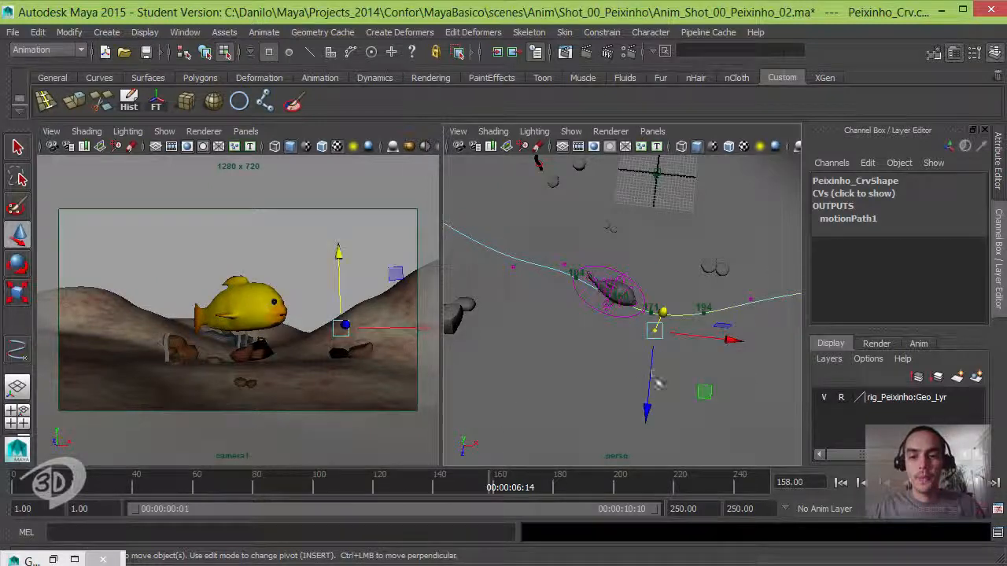
pyautogui.moveTo(646, 413); pyautogui.dragTo(653, 358)
# - Scrub to frame 185 and shift the control vertex just past frame 194 slightly back along X toward the fish
pyautogui.moveTo(371, 488); pyautogui.dragTo(574, 480)
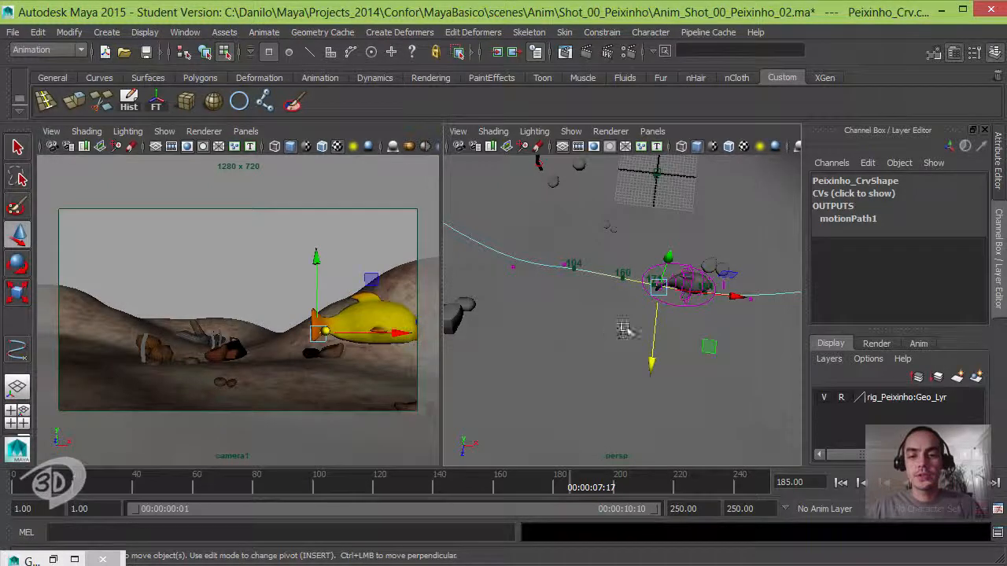
pyautogui.keyDown('alt'); pyautogui.moveTo(624, 329); pyautogui.dragTo(656, 324); pyautogui.keyUp('alt')
pyautogui.moveTo(684, 287); pyautogui.dragTo(659, 312)
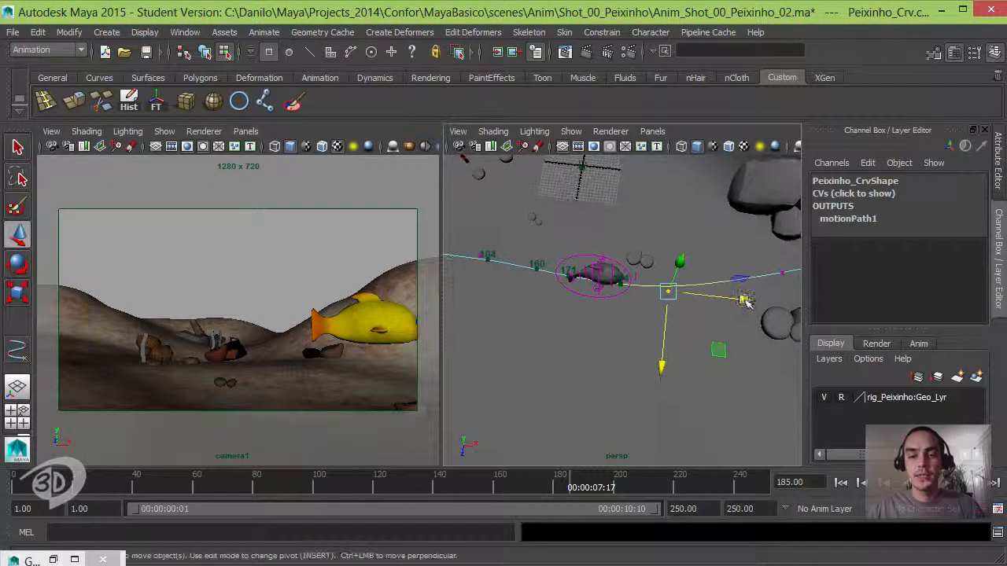
pyautogui.moveTo(744, 300); pyautogui.dragTo(728, 302)
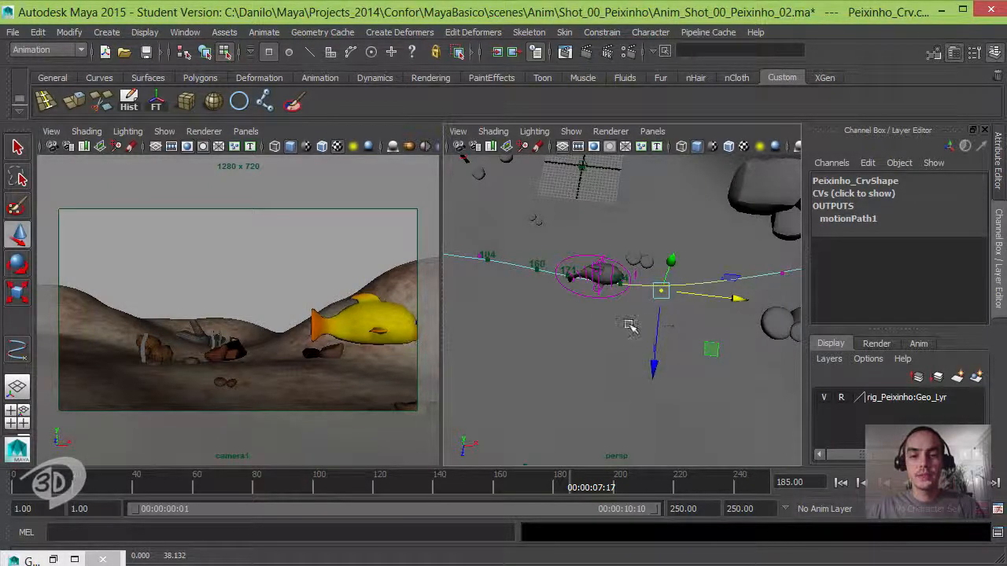
# - Undo the last X shift of the control vertex near frame 171
pyautogui.hotkey('ctrl', 'z')
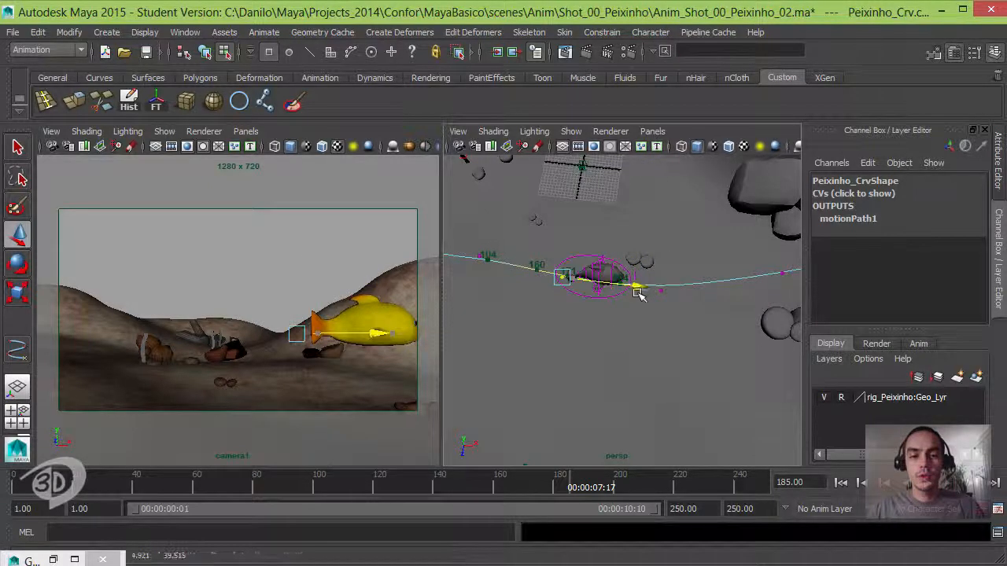
pyautogui.hotkey('ctrl', 'z')
pyautogui.moveTo(657, 310)
pyautogui.keyDown('alt'); pyautogui.mouseDown()
pyautogui.moveTo(664, 295)
pyautogui.moveTo(644, 319)
pyautogui.mouseUp(); pyautogui.keyUp('alt')
pyautogui.keyDown('alt'); pyautogui.moveTo(604, 285); pyautogui.dragTo(627, 305, button='middle'); pyautogui.keyUp('alt')
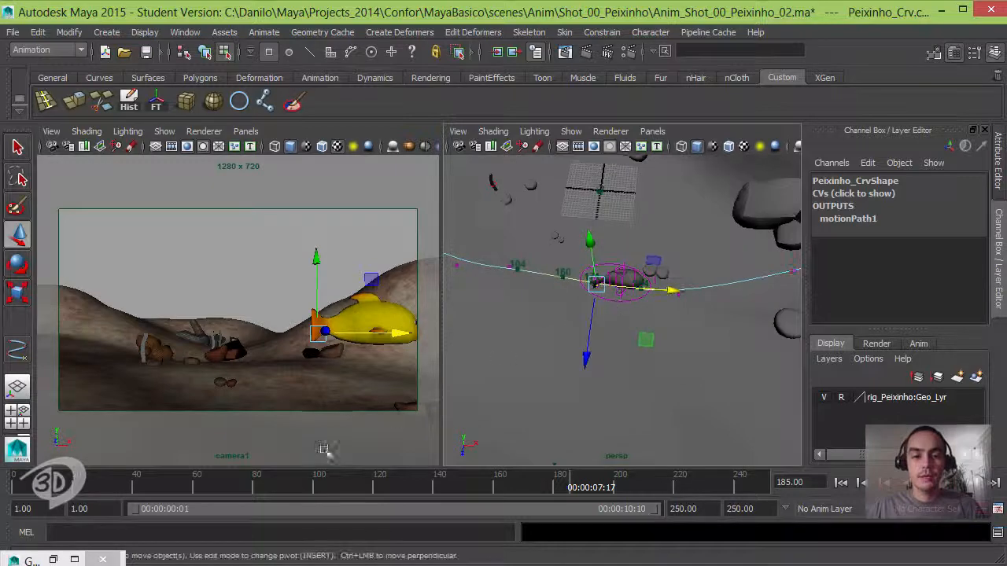
# - Check frame 209, return to frame 185, and push the two control vertices past frame 194 away from the camera along Z
pyautogui.moveTo(578, 489); pyautogui.dragTo(642, 482)
pyautogui.keyDown('alt'); pyautogui.moveTo(668, 342); pyautogui.dragTo(639, 334, button='middle'); pyautogui.keyUp('alt')
pyautogui.keyDown('alt'); pyautogui.moveTo(639, 334); pyautogui.dragTo(610, 313, button='right'); pyautogui.keyUp('alt')
pyautogui.keyDown('alt'); pyautogui.moveTo(610, 313); pyautogui.dragTo(681, 290, button='middle'); pyautogui.keyUp('alt')
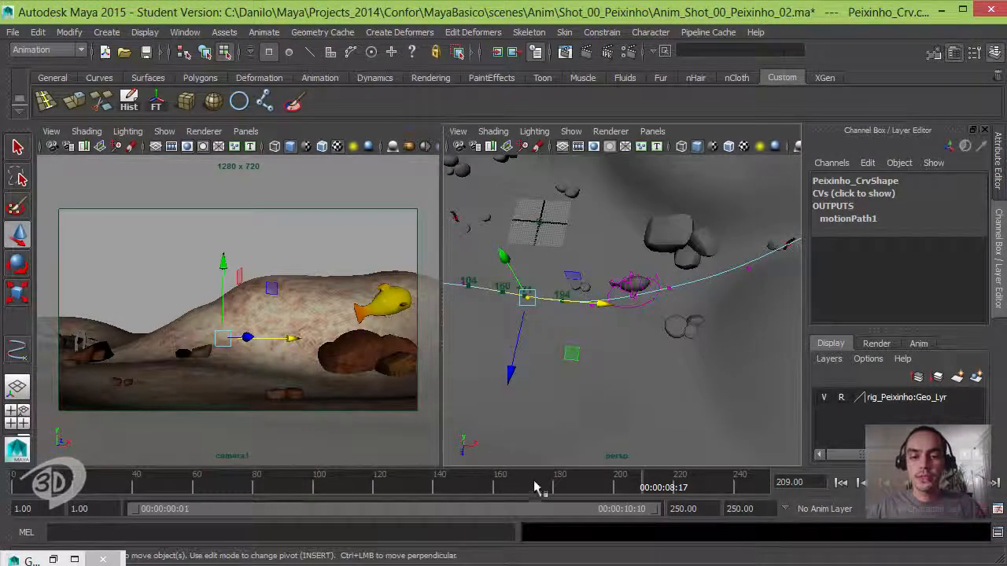
pyautogui.moveTo(535, 488); pyautogui.dragTo(573, 498)
pyautogui.moveTo(568, 223); pyautogui.dragTo(696, 361)
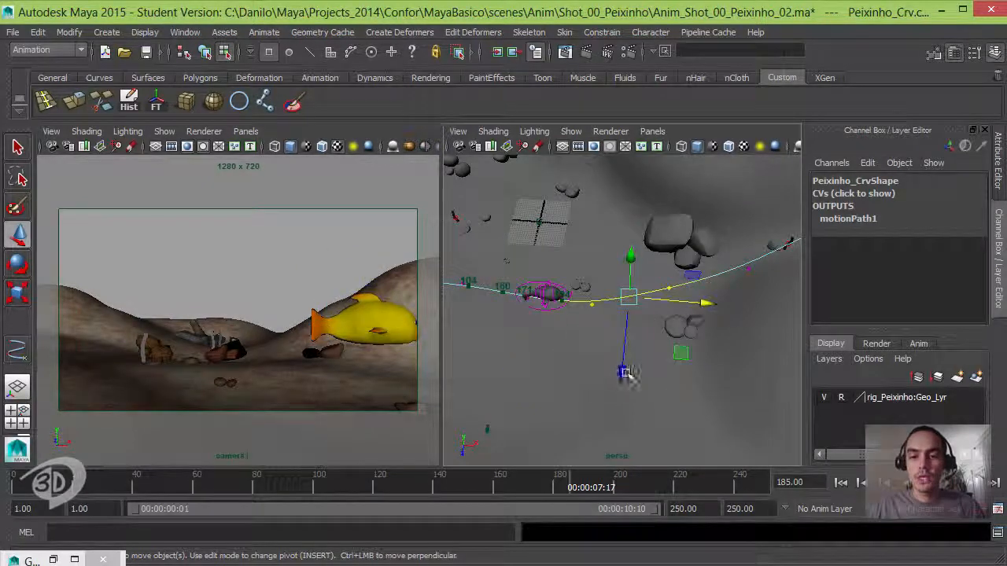
pyautogui.moveTo(622, 378); pyautogui.dragTo(635, 355)
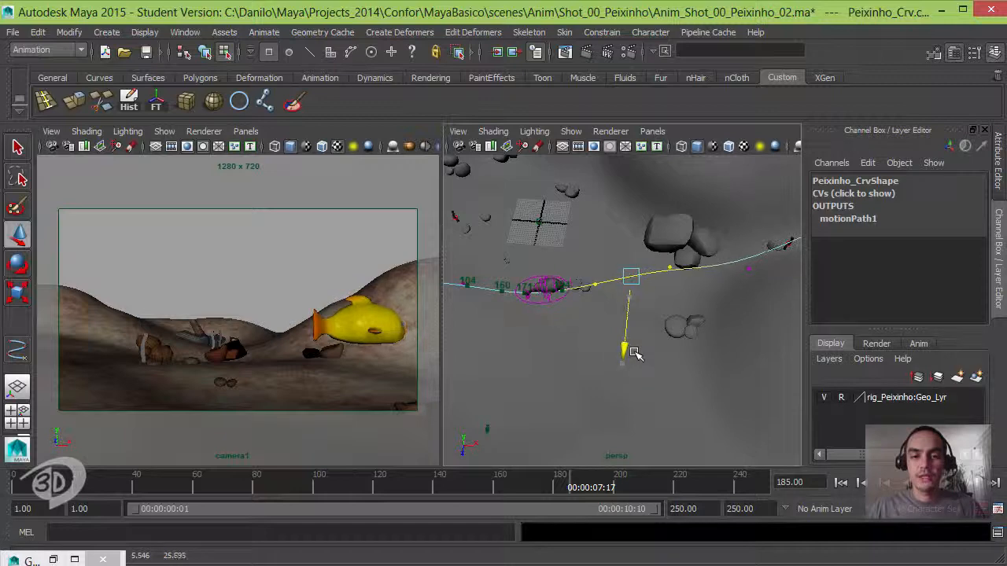
# - Scrub through the fish's pass up to frame 188, and play the shot from the first frame to check the reshaped path
pyautogui.moveTo(429, 485); pyautogui.dragTo(403, 492)
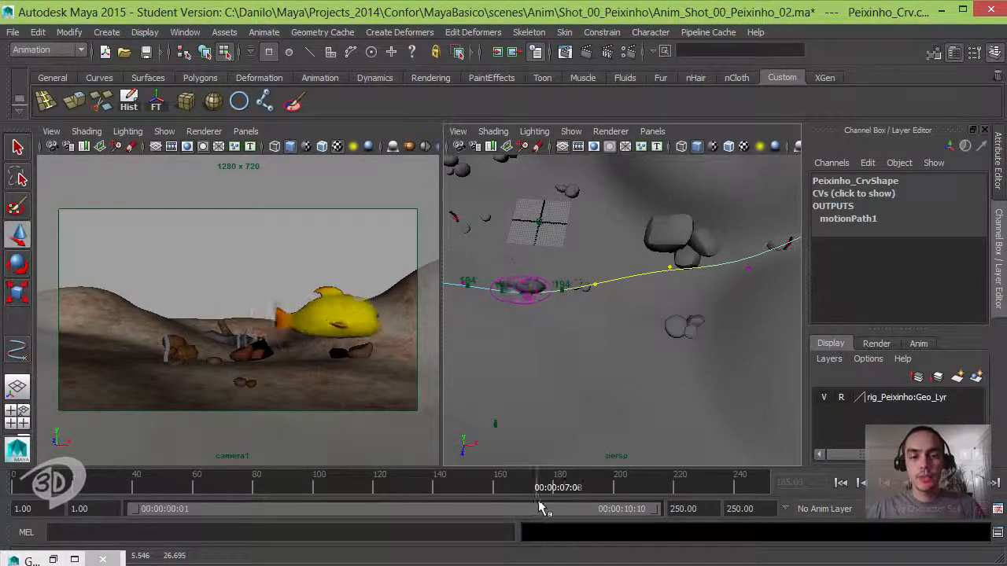
pyautogui.moveTo(539, 508); pyautogui.dragTo(587, 486)
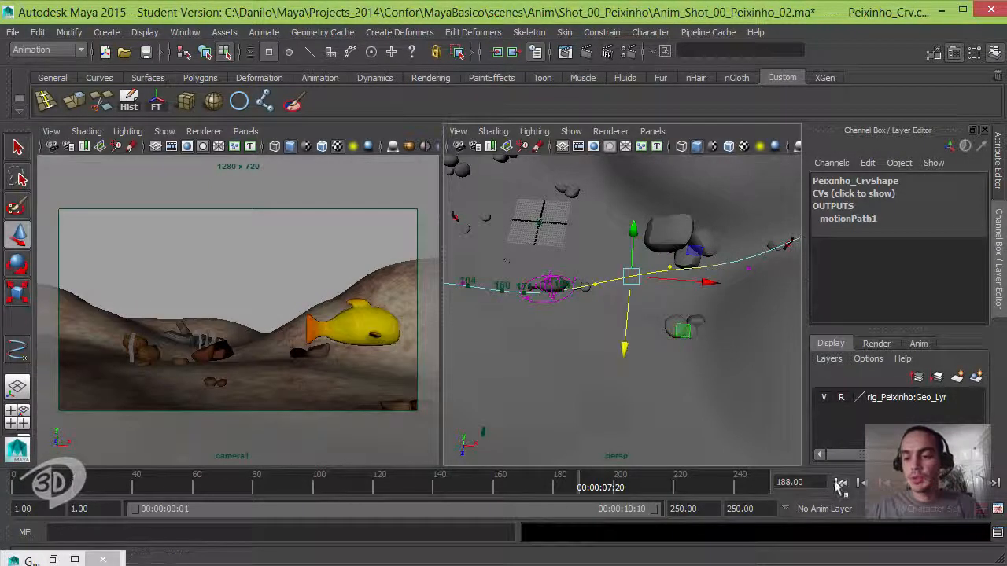
pyautogui.click(840, 483)
pyautogui.click(928, 484)
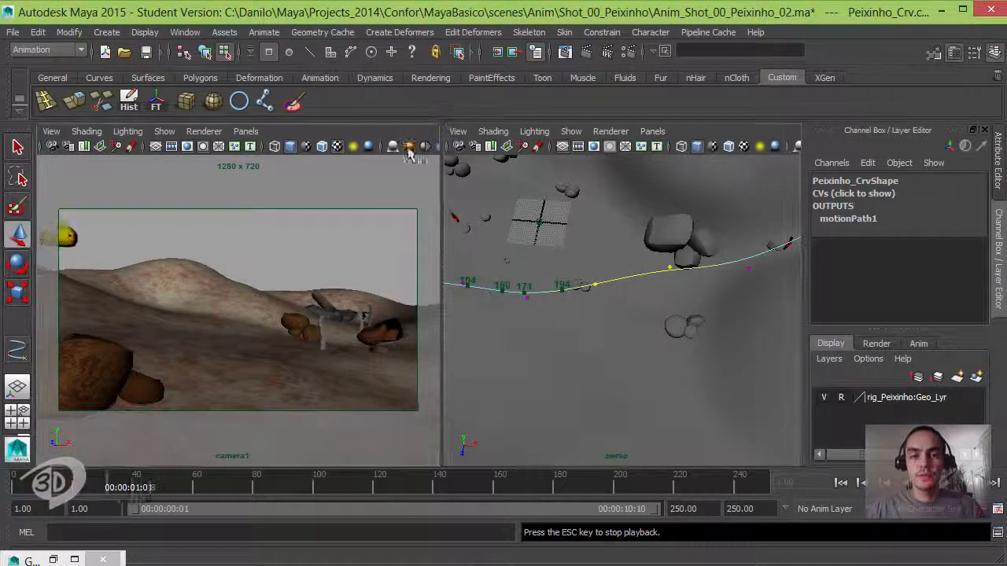
# - Play the shot enlarged through camera1, stop it, rewind to the first frame, and restore the side-by-side views
pyautogui.press('space')
pyautogui.press('space')
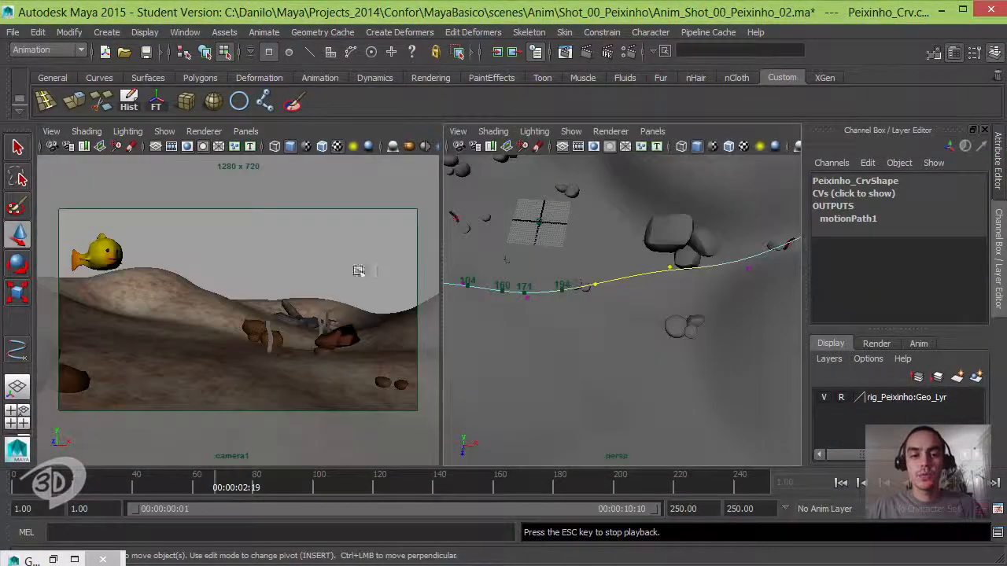
pyautogui.press('space')
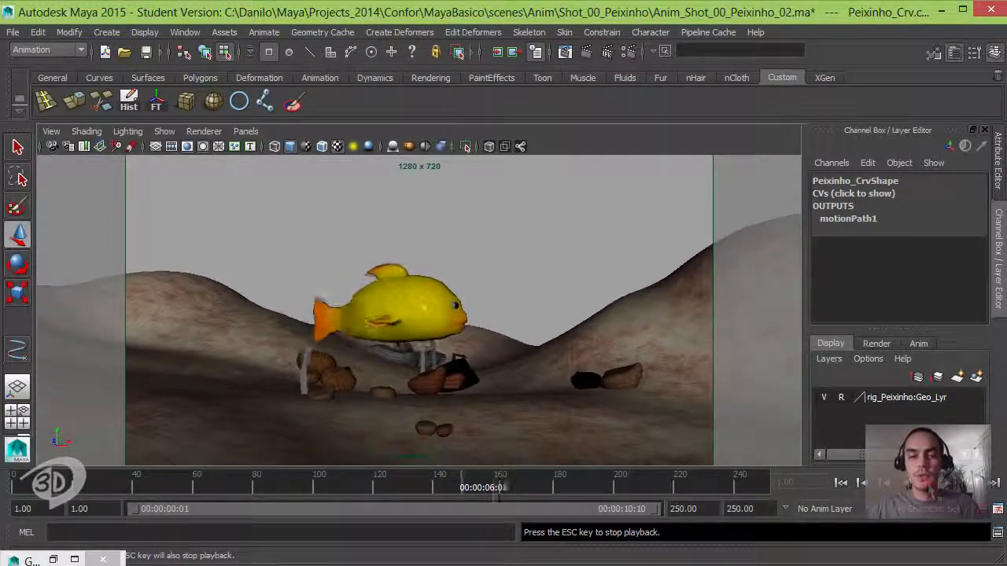
pyautogui.click(934, 488)
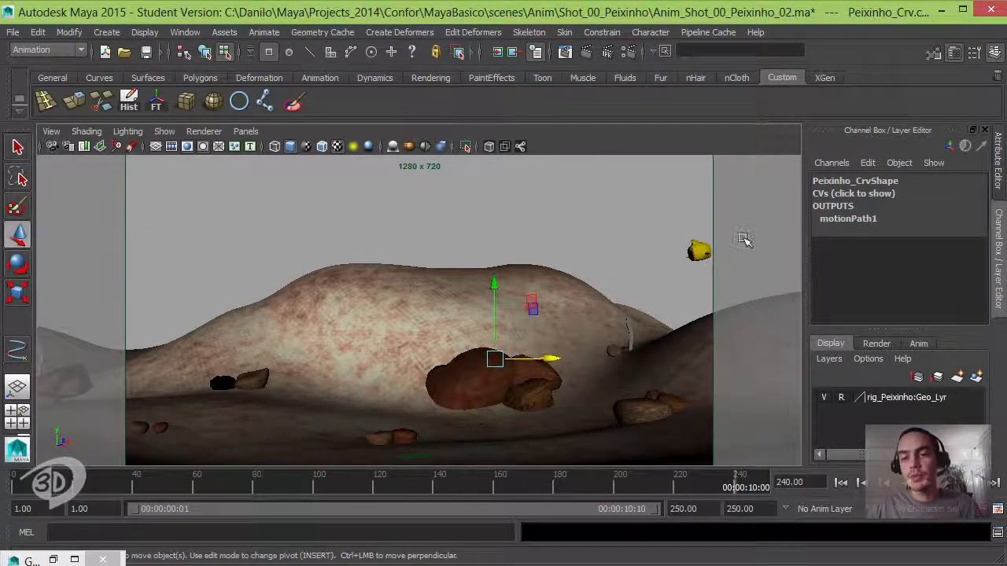
pyautogui.click(840, 483)
pyautogui.press('space')
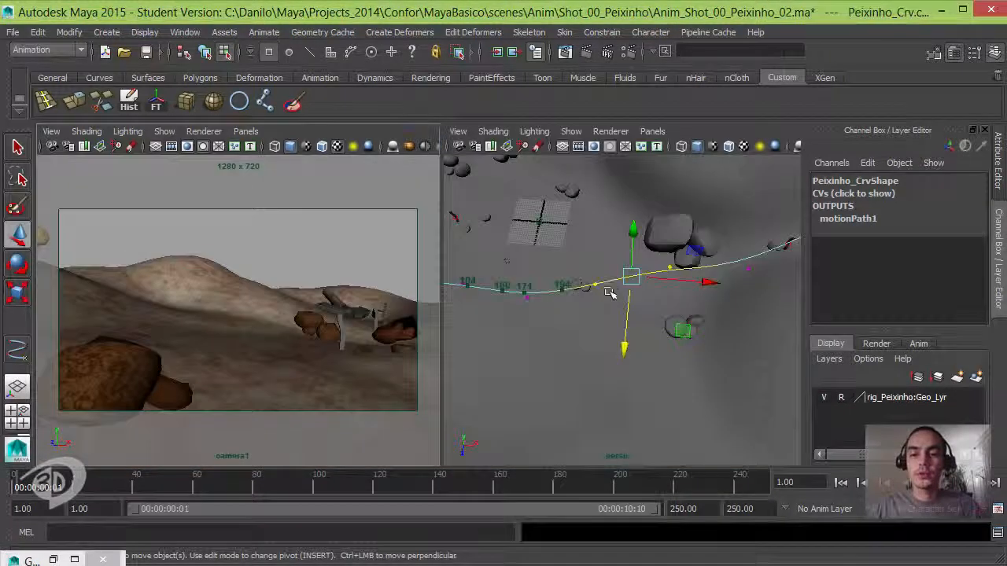
# - Return from control-vertex editing to object selection and select the fish's Root_Ctrl in the perspective view
pyautogui.keyDown('alt'); pyautogui.moveTo(585, 320); pyautogui.dragTo(560, 317); pyautogui.keyUp('alt')
pyautogui.keyDown('alt'); pyautogui.moveTo(560, 317); pyautogui.dragTo(632, 349, button='middle'); pyautogui.keyUp('alt')
pyautogui.keyDown('alt'); pyautogui.moveTo(632, 348); pyautogui.dragTo(667, 369); pyautogui.keyUp('alt')
pyautogui.keyDown('alt'); pyautogui.moveTo(667, 370); pyautogui.dragTo(672, 384, button='middle'); pyautogui.keyUp('alt')
pyautogui.keyDown('alt'); pyautogui.moveTo(673, 384); pyautogui.dragTo(569, 319, button='right'); pyautogui.keyUp('alt')
pyautogui.keyDown('alt'); pyautogui.moveTo(569, 319); pyautogui.dragTo(693, 386, button='middle'); pyautogui.keyUp('alt')
pyautogui.keyDown('alt'); pyautogui.moveTo(692, 386); pyautogui.dragTo(807, 391, button='right'); pyautogui.keyUp('alt')
pyautogui.keyDown('alt'); pyautogui.moveTo(807, 391); pyautogui.dragTo(556, 247); pyautogui.keyUp('alt')
pyautogui.press('F8')
pyautogui.click(556, 248)
pyautogui.click(554, 304)
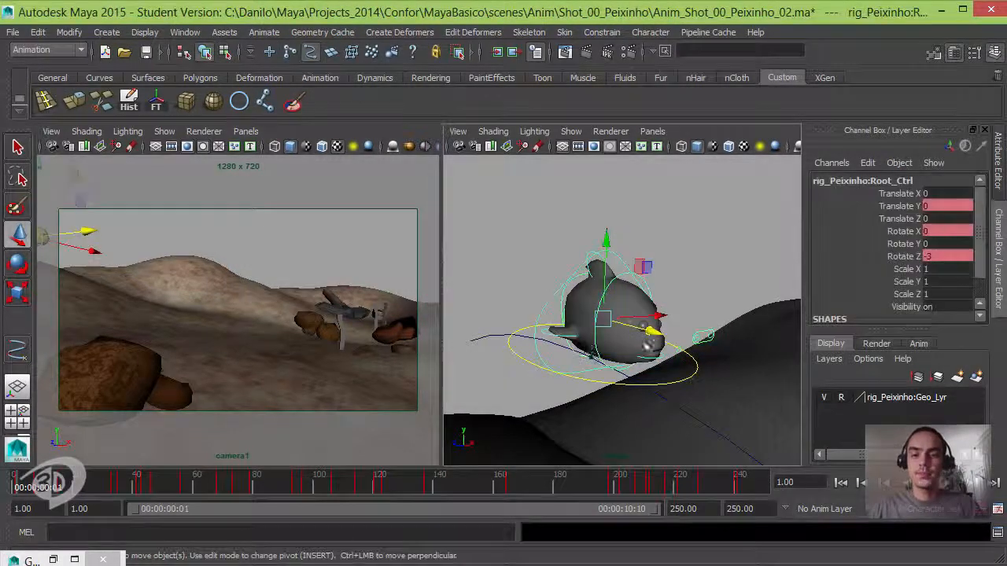
# - Try changing Rotate Z on the fish's Root_Ctrl, undo it, and glance at the animation layers
pyautogui.click(903, 258)
pyautogui.moveTo(654, 307)
pyautogui.mouseDown(button='middle')
pyautogui.moveTo(675, 296)
pyautogui.moveTo(665, 303)
pyautogui.mouseUp(button='middle')
pyautogui.hotkey('ctrl', 'z')
pyautogui.click(919, 344)
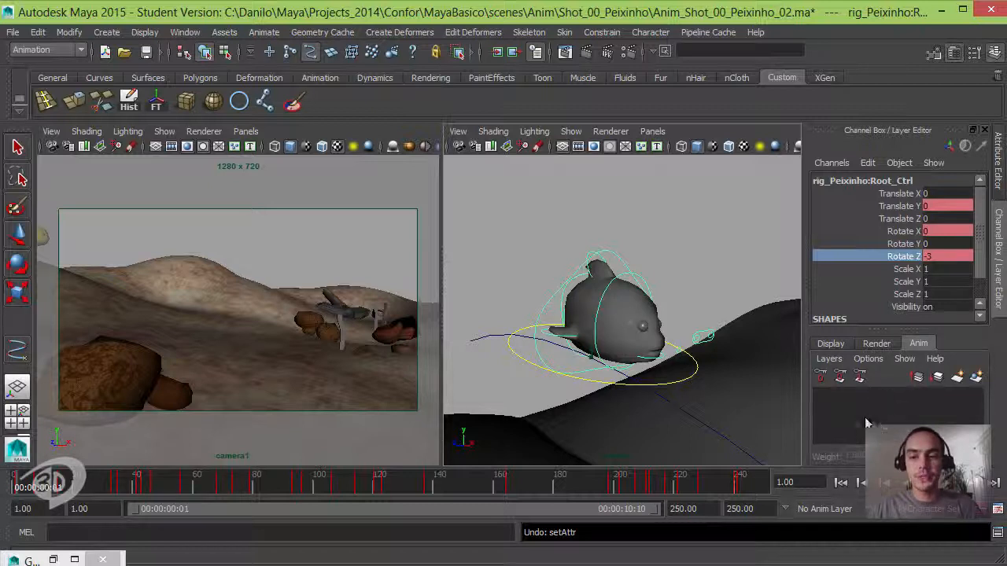
pyautogui.click(832, 344)
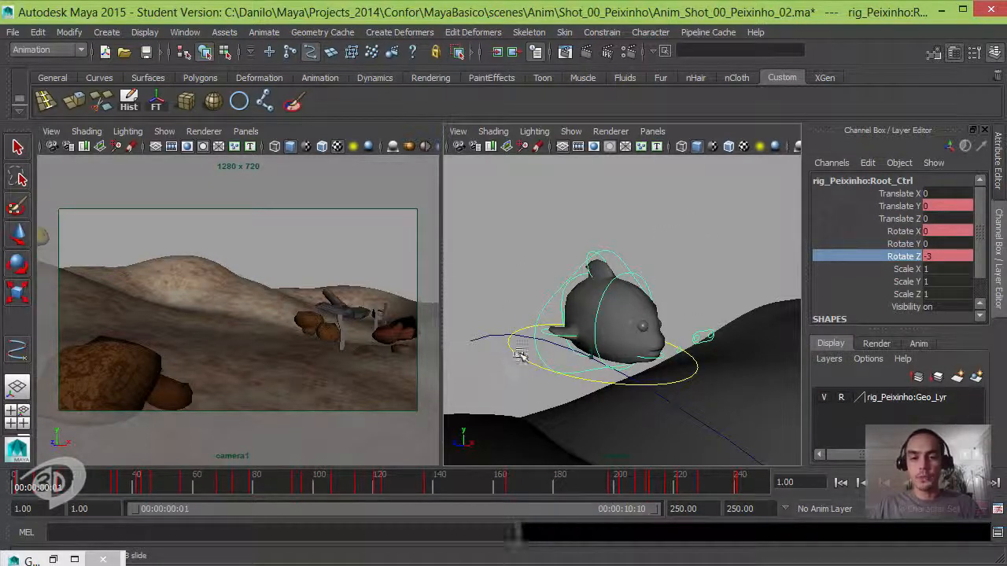
# - Select the fish's Master_Ctrl and expand its motionPath1 input to expose the twist attributes
pyautogui.click(545, 365)
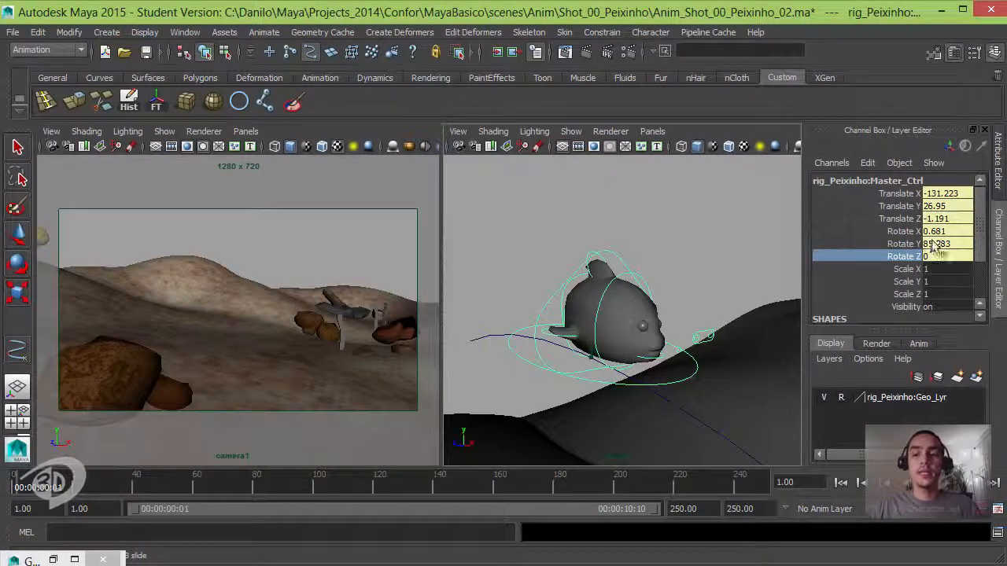
pyautogui.scroll(-3, 975, 248)
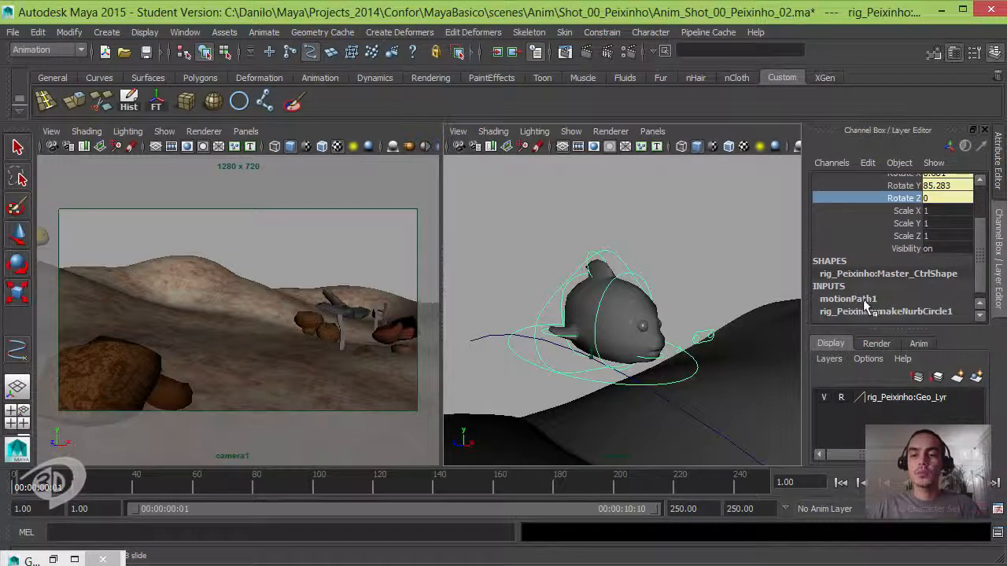
pyautogui.scroll(3, 973, 236)
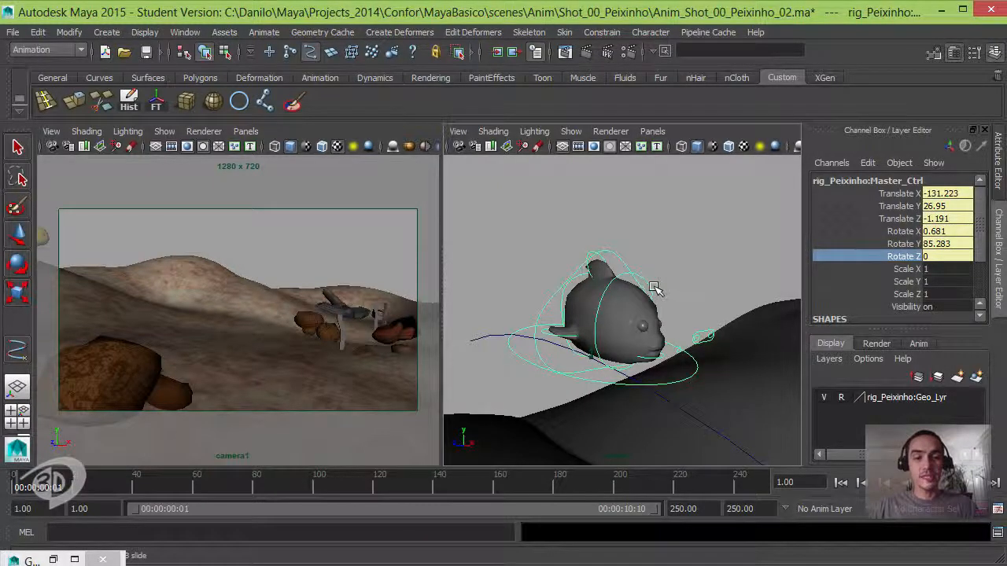
pyautogui.keyDown('alt'); pyautogui.moveTo(652, 297); pyautogui.dragTo(621, 249, button='right'); pyautogui.keyUp('alt')
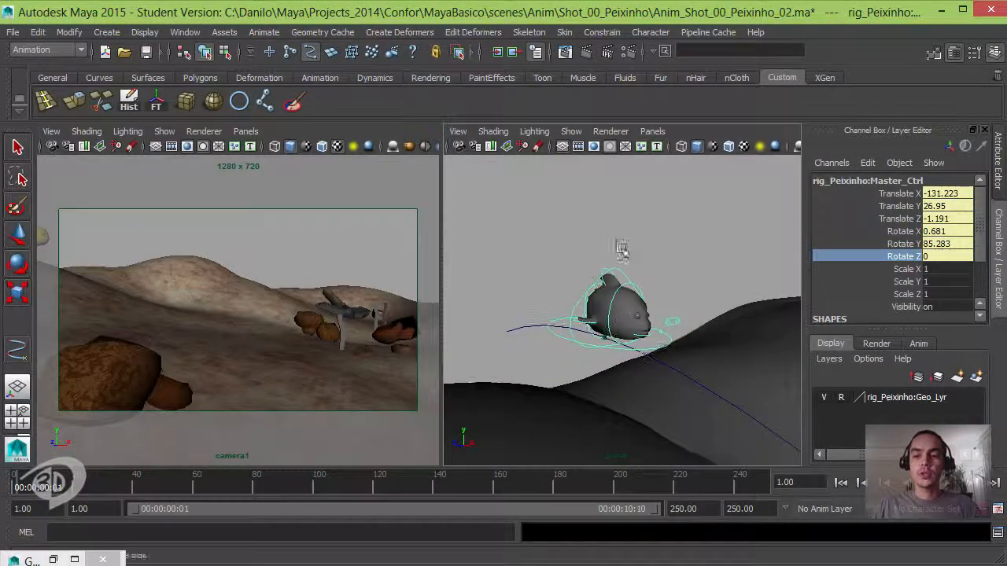
pyautogui.moveTo(983, 245); pyautogui.dragTo(981, 306)
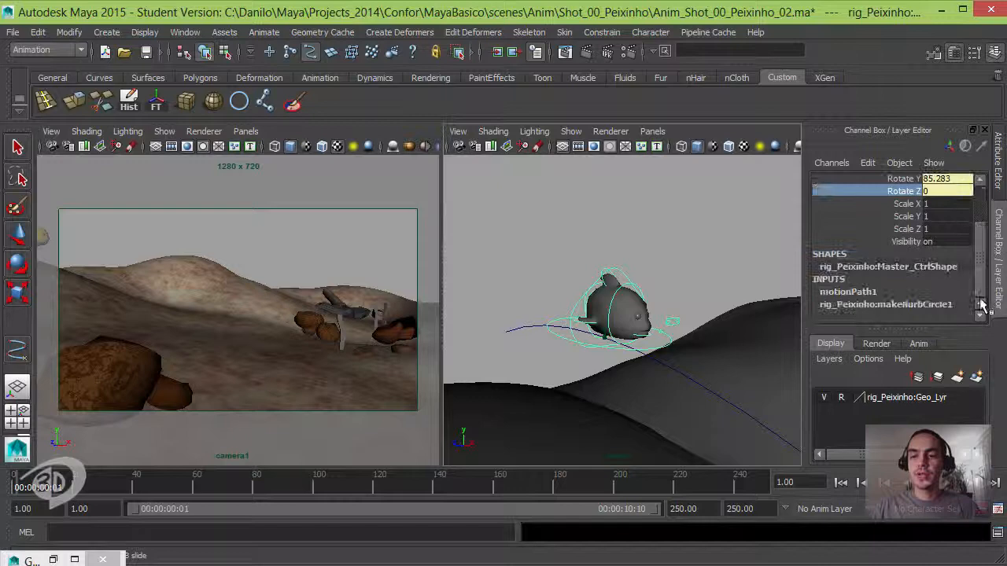
pyautogui.click(847, 293)
pyautogui.moveTo(985, 262); pyautogui.dragTo(983, 287)
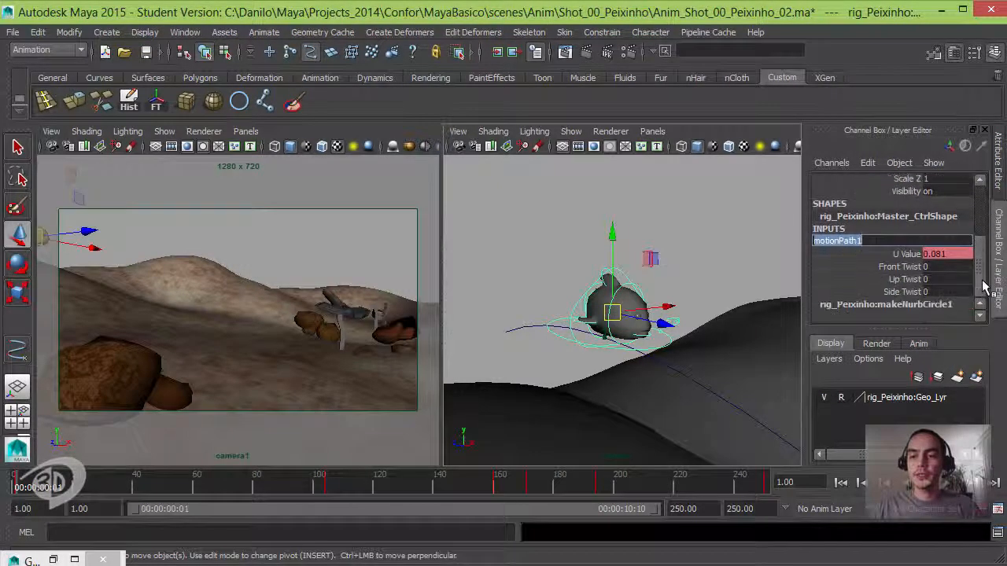
# - Try out motionPath1's Front Twist on the fish and undo the change
pyautogui.click(906, 267)
pyautogui.click(906, 281)
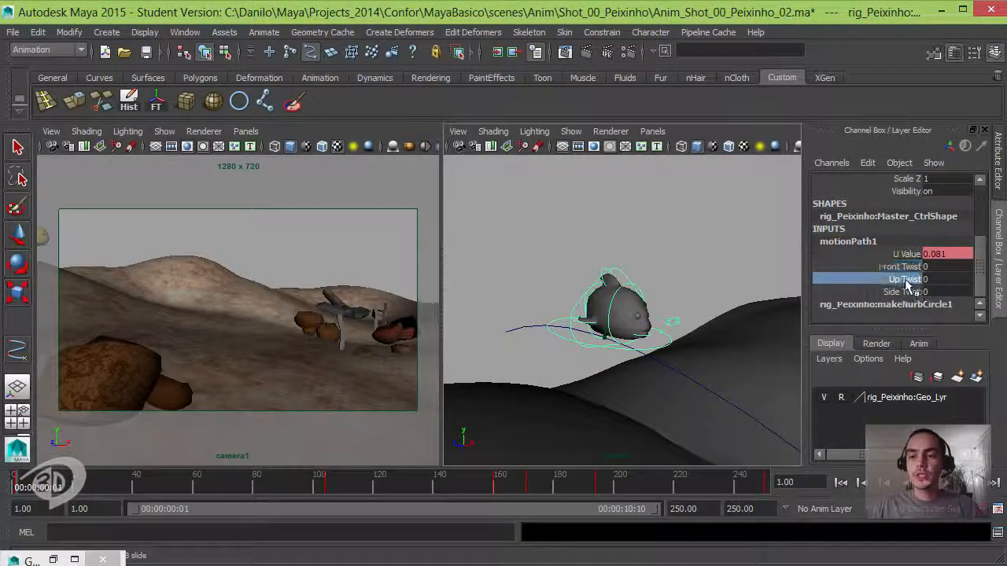
pyautogui.click(905, 292)
pyautogui.click(903, 268)
pyautogui.keyDown('alt'); pyautogui.moveTo(672, 292); pyautogui.dragTo(728, 279, button='middle'); pyautogui.keyUp('alt')
pyautogui.hotkey('ctrl', 'z')
# - Try motionPath1's Up Twist at about -55 and its Side Twist at about 25, undoing each change
pyautogui.click(916, 280)
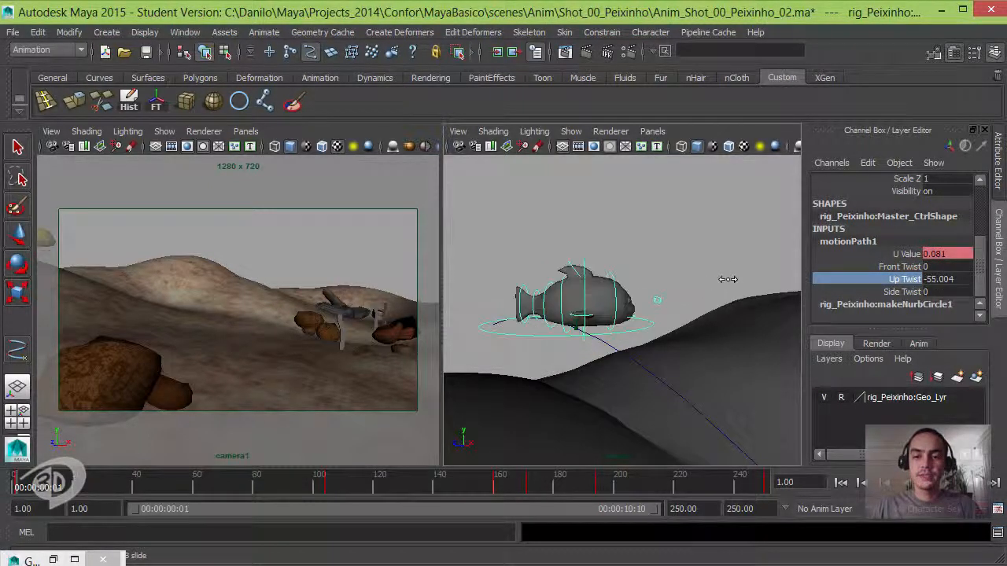
pyautogui.hotkey('ctrl', 'z')
pyautogui.click(903, 292)
pyautogui.moveTo(705, 274); pyautogui.dragTo(682, 283, button='middle')
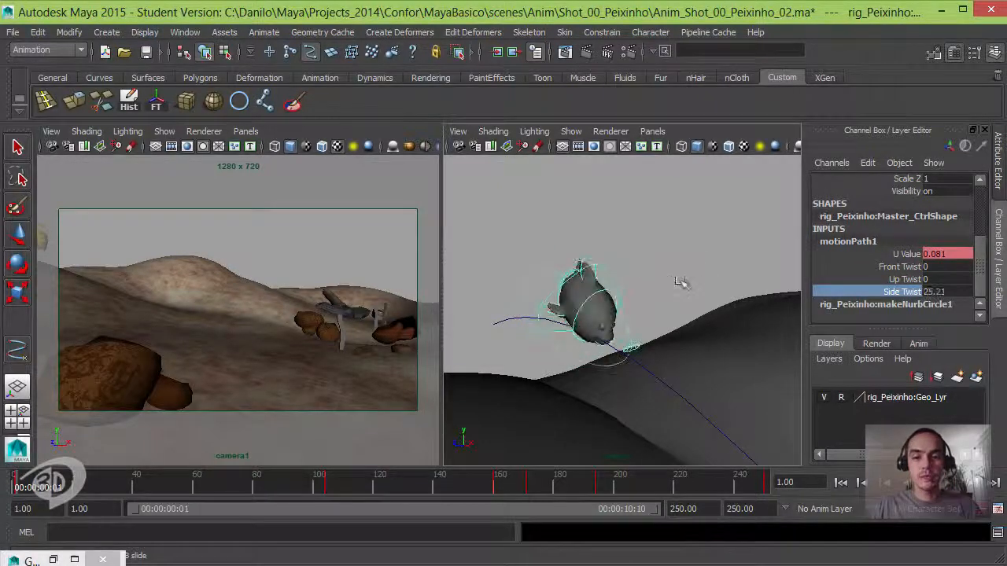
pyautogui.hotkey('ctrl', 'z')
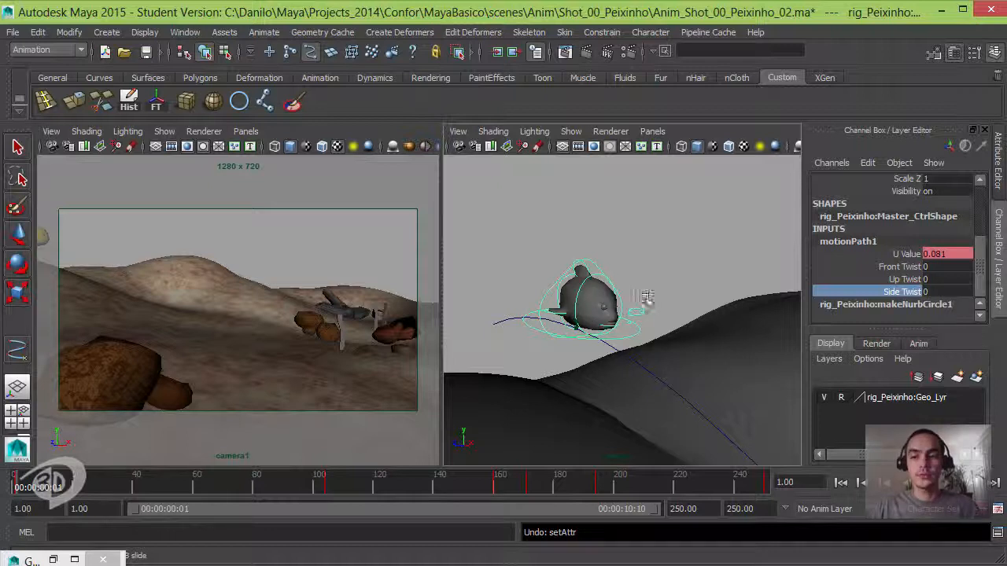
# - Make Front Twist the active channel and bring up the Graph Editor, resized and placed clear of the camera1 image
pyautogui.click(897, 267)
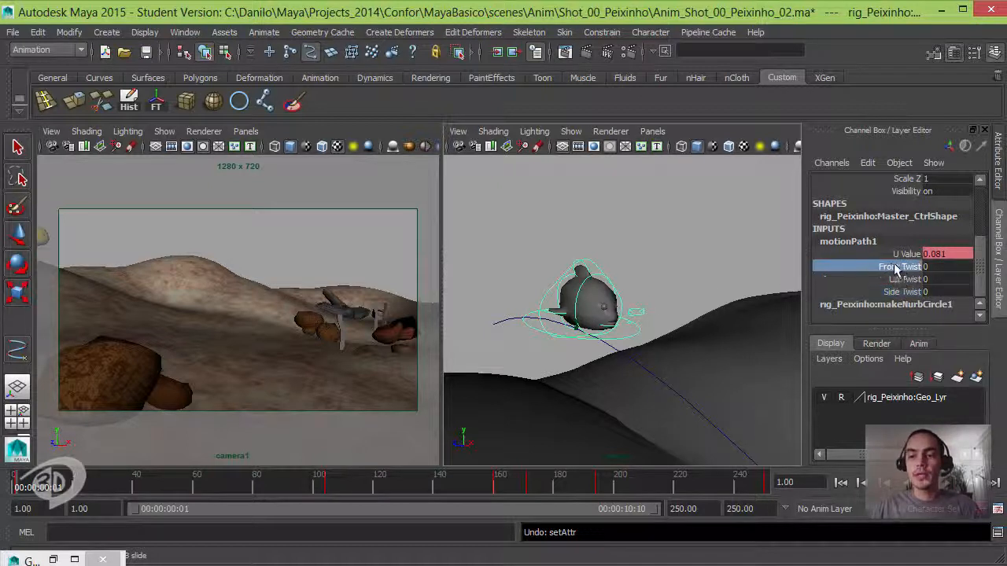
pyautogui.moveTo(641, 272); pyautogui.dragTo(625, 282, button='middle')
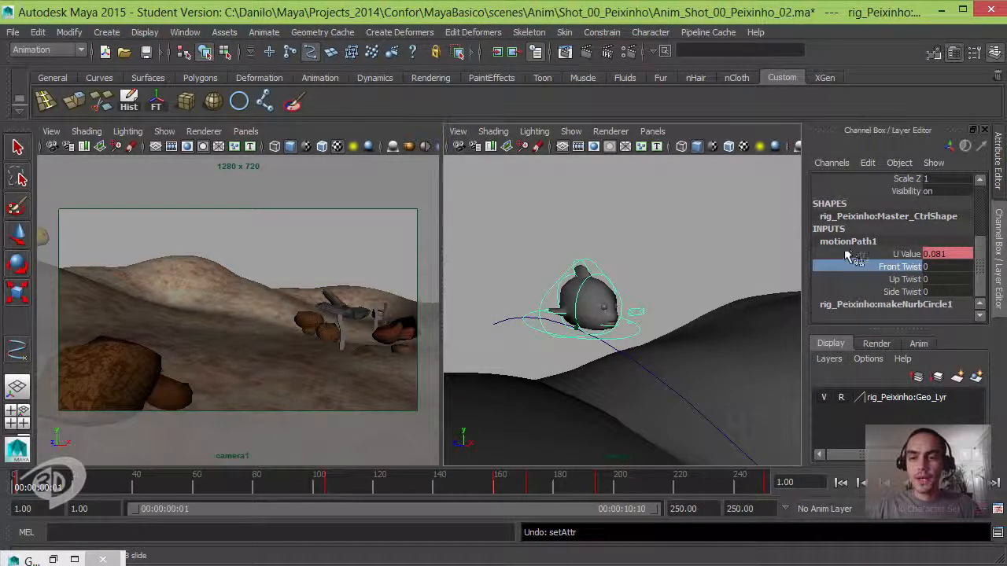
pyautogui.keyDown('alt'); pyautogui.moveTo(674, 324); pyautogui.dragTo(651, 331); pyautogui.keyUp('alt')
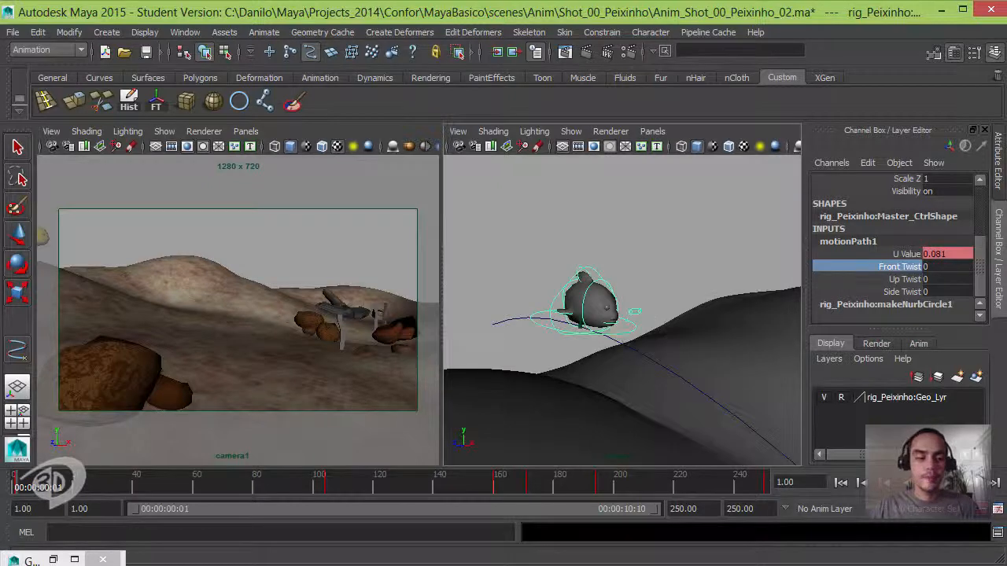
pyautogui.click(50, 560)
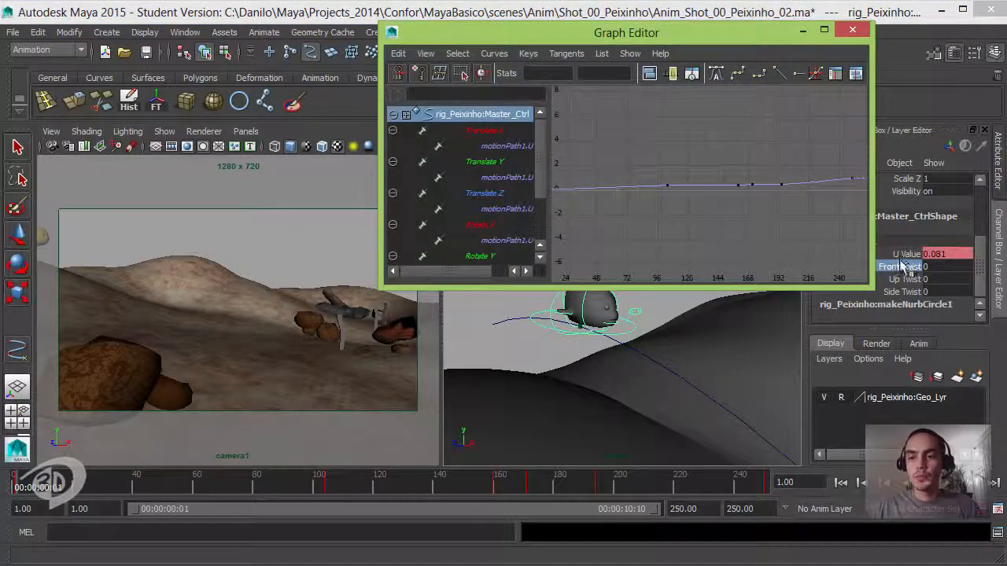
pyautogui.moveTo(679, 36); pyautogui.dragTo(600, 43)
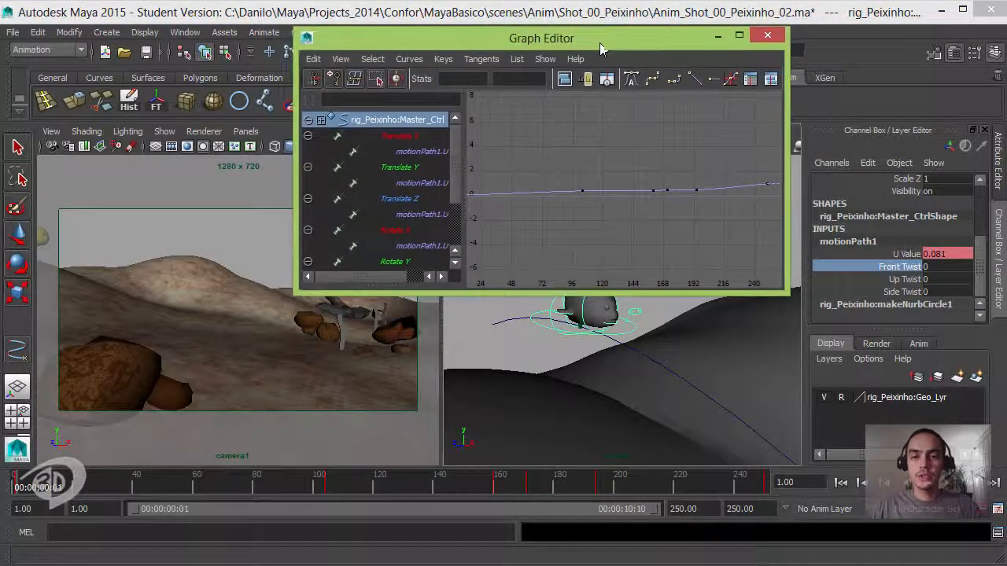
pyautogui.moveTo(304, 160); pyautogui.dragTo(388, 159)
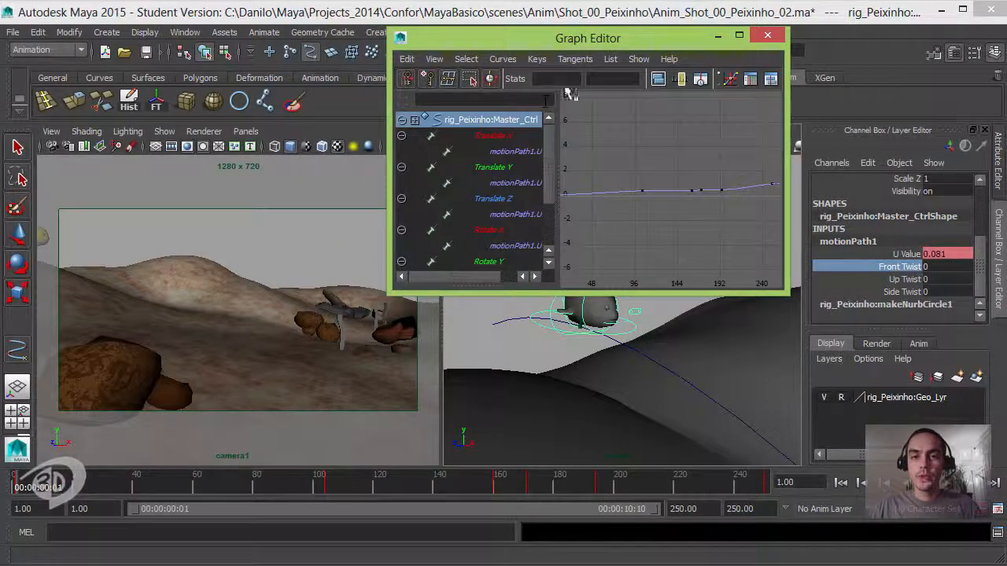
pyautogui.moveTo(576, 44); pyautogui.dragTo(575, 20)
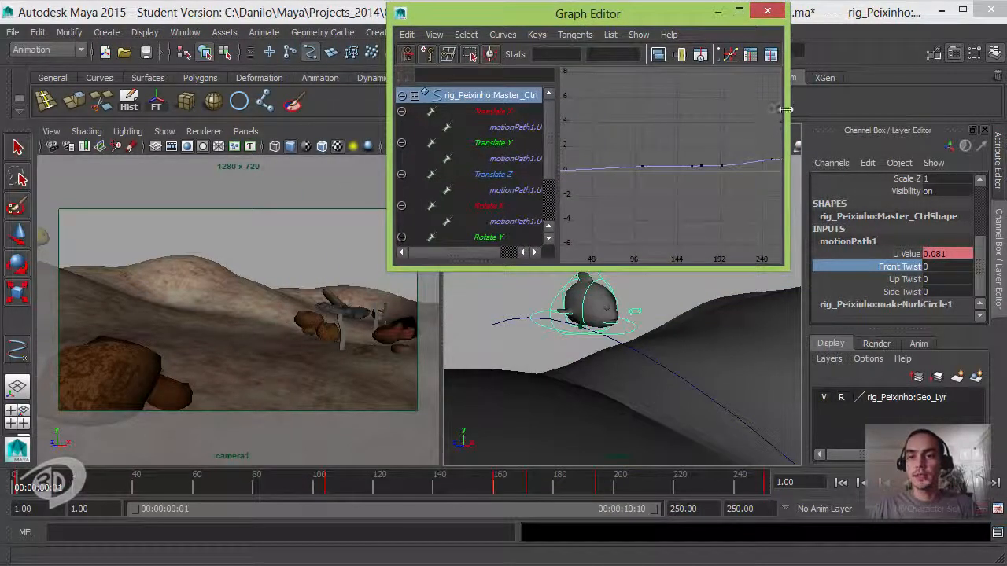
pyautogui.moveTo(785, 110); pyautogui.dragTo(795, 110)
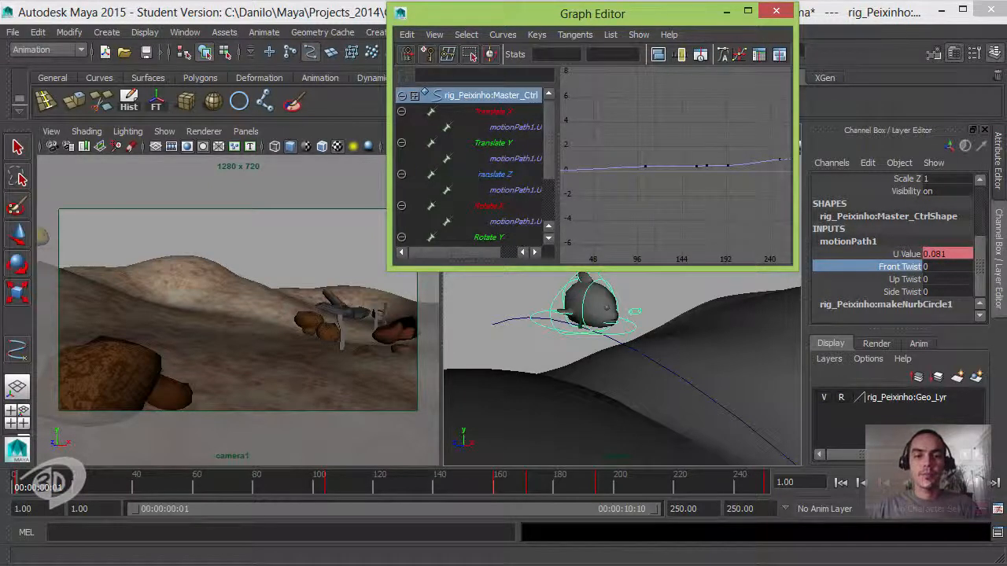
pyautogui.moveTo(543, 21); pyautogui.dragTo(569, 20)
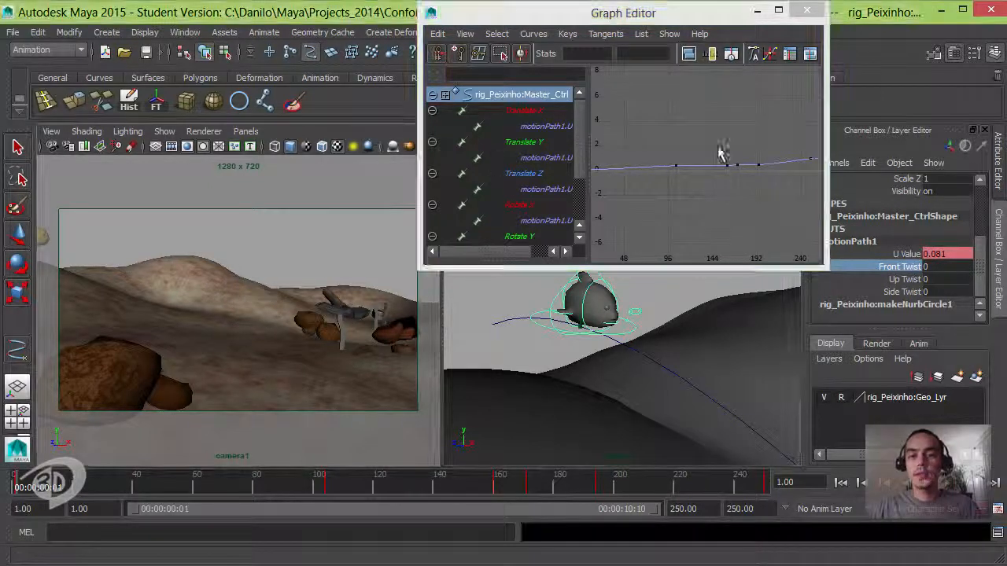
# - Go to frame 213, key motionPath1's Front Twist at 0, and select that key on the Graph Editor curve
pyautogui.moveTo(535, 486); pyautogui.dragTo(649, 492)
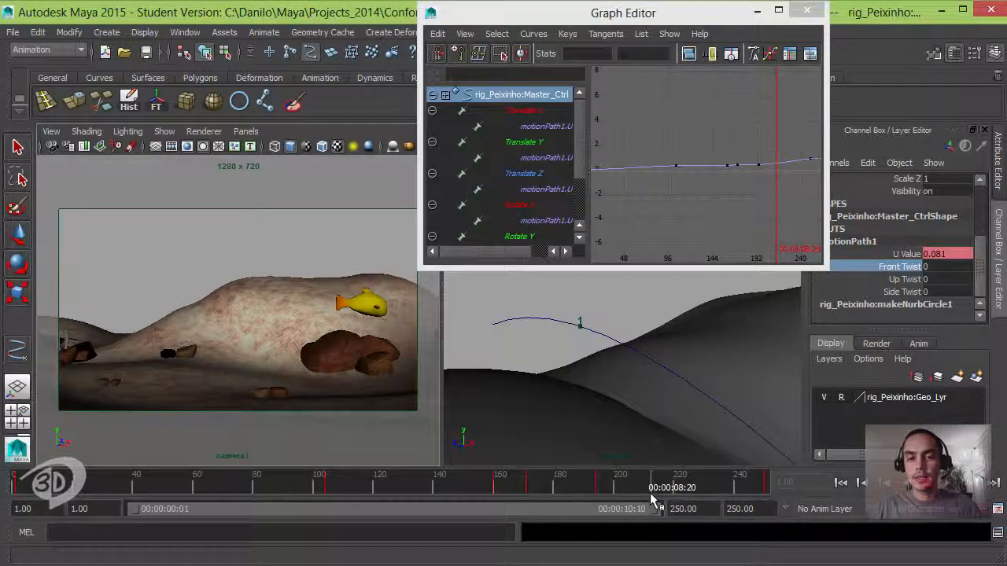
pyautogui.moveTo(650, 493)
pyautogui.mouseDown()
pyautogui.moveTo(675, 493)
pyautogui.moveTo(656, 492)
pyautogui.mouseUp()
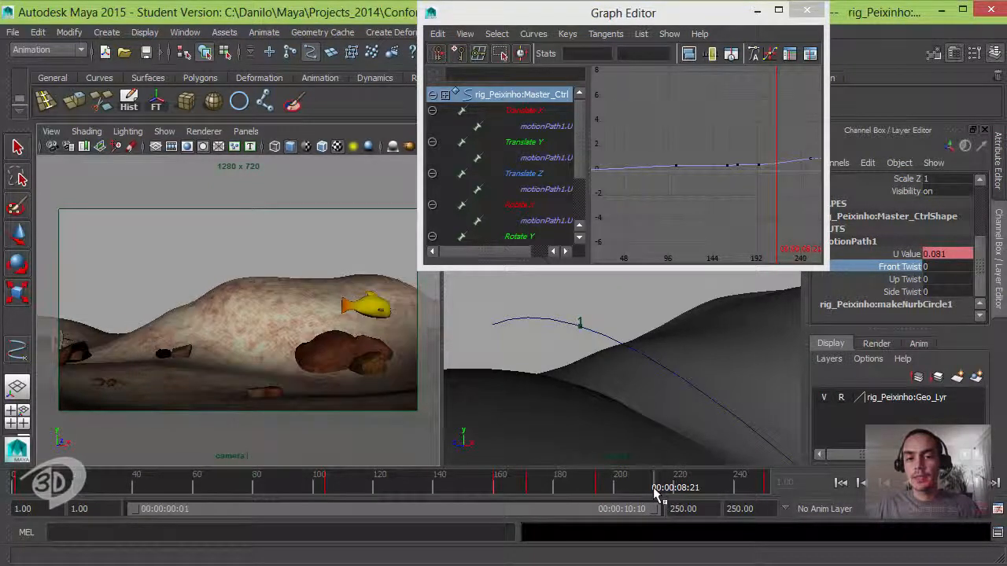
pyautogui.rightClick(903, 270)
pyautogui.click(925, 27)
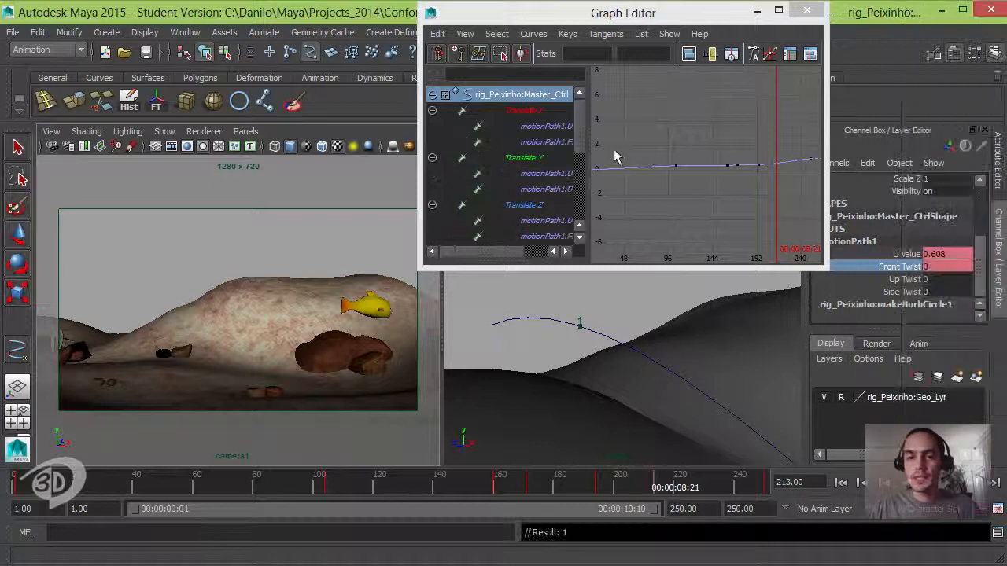
pyautogui.press('a')
pyautogui.keyDown('alt'); pyautogui.moveTo(738, 168); pyautogui.dragTo(709, 148, button='middle'); pyautogui.keyUp('alt')
pyautogui.moveTo(717, 192); pyautogui.dragTo(757, 228)
pyautogui.keyDown('alt'); pyautogui.moveTo(753, 229); pyautogui.dragTo(694, 211, button='middle'); pyautogui.keyUp('alt')
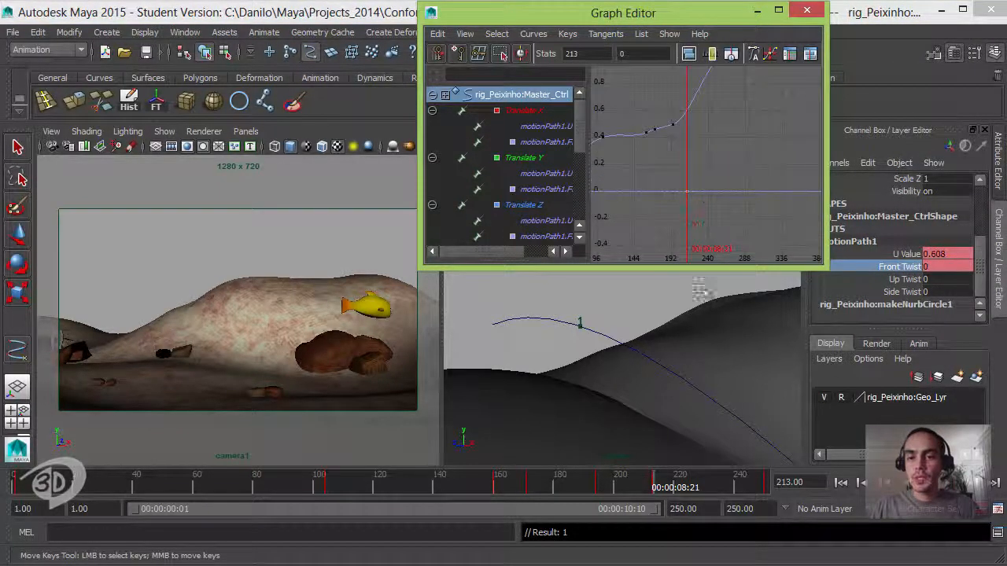
# - Go to frame 240, set motionPath1's Front Twist to about 48.128, and key it
pyautogui.moveTo(663, 489); pyautogui.dragTo(736, 495)
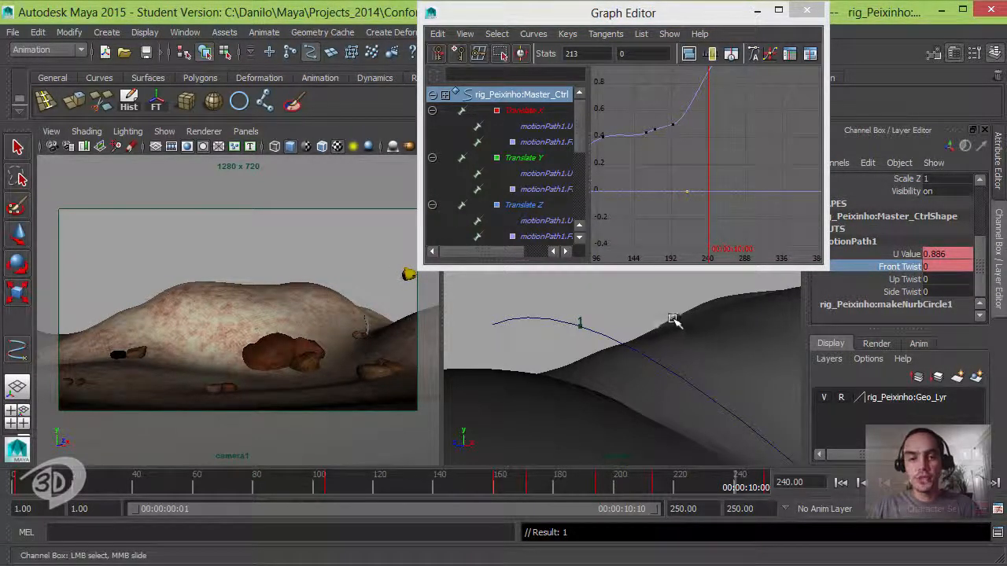
pyautogui.moveTo(712, 312); pyautogui.dragTo(709, 313, button='middle')
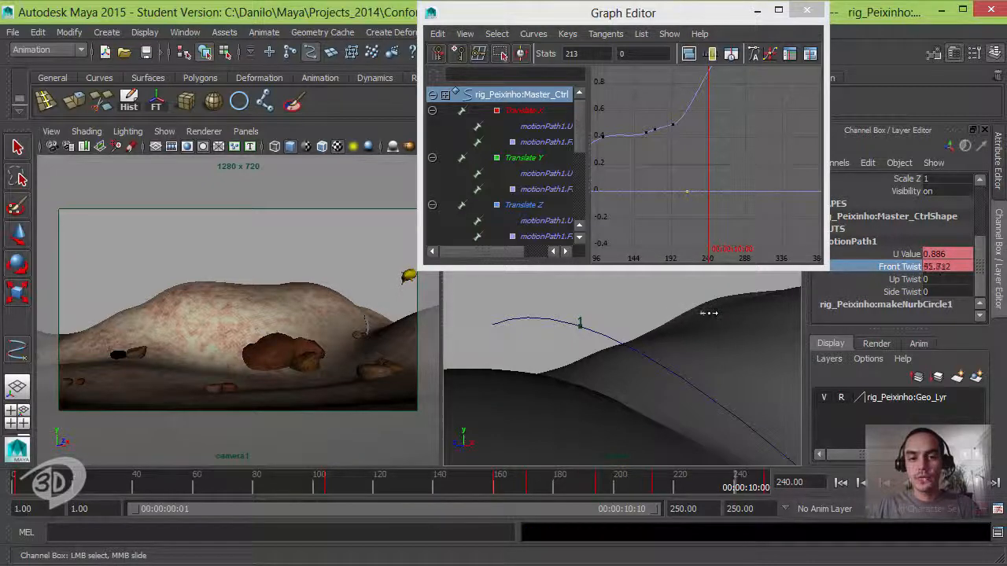
pyautogui.rightClick(905, 270)
pyautogui.click(907, 37)
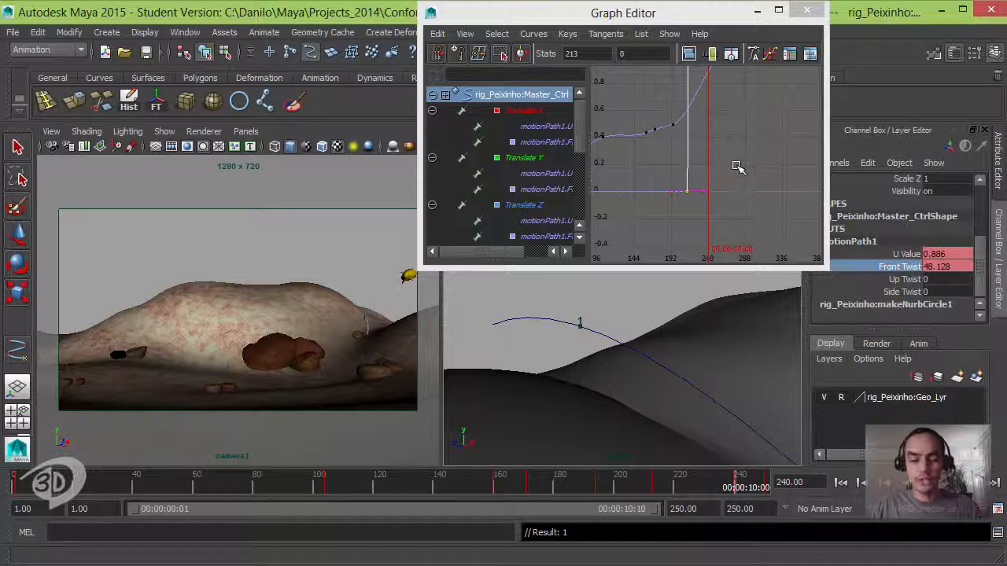
# - Examine the Front Twist curve in the Graph Editor, rewind to the first frame, and play the shot
pyautogui.click(738, 166)
pyautogui.press('a')
pyautogui.keyDown('alt'); pyautogui.moveTo(725, 197); pyautogui.dragTo(759, 217, button='right'); pyautogui.keyUp('alt')
pyautogui.keyDown('alt'); pyautogui.moveTo(759, 216); pyautogui.dragTo(669, 203, button='middle'); pyautogui.keyUp('alt')
pyautogui.click(839, 486)
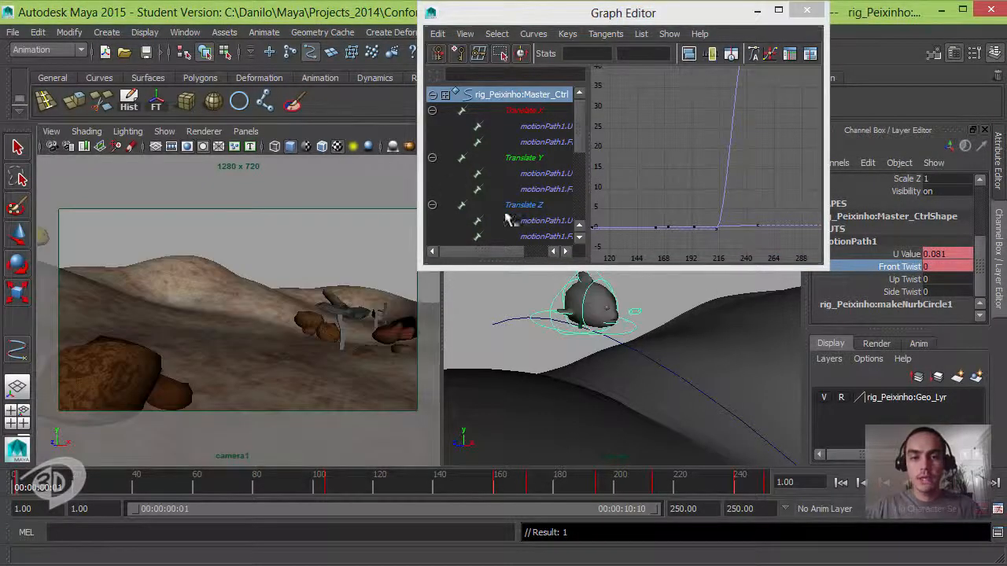
pyautogui.click(929, 483)
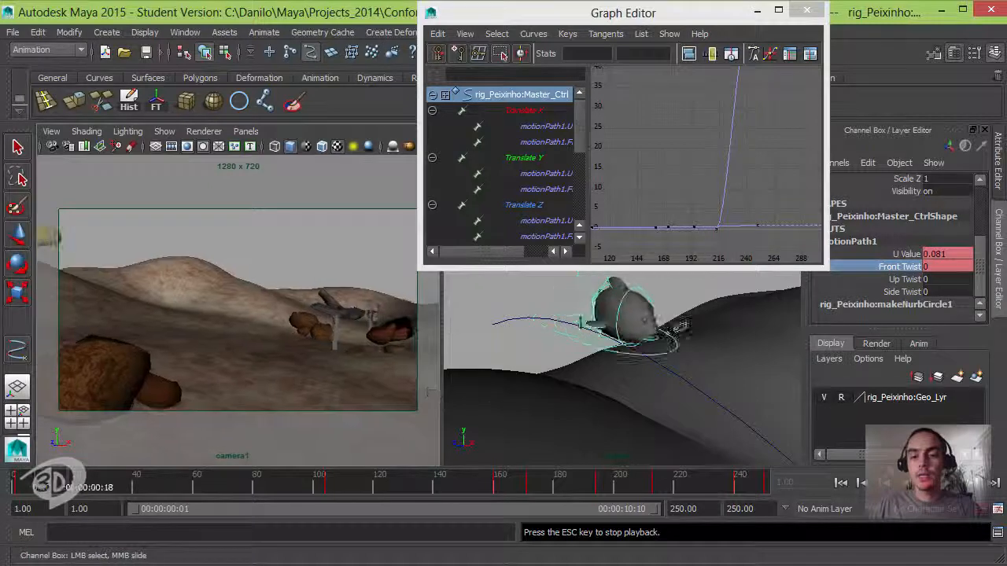
# - Stop playback and move motionPath1's Front Twist key from frame 213 to frame 218 in the Graph Editor
pyautogui.click(929, 483)
pyautogui.click(701, 189)
pyautogui.scroll(-2, 692, 197)
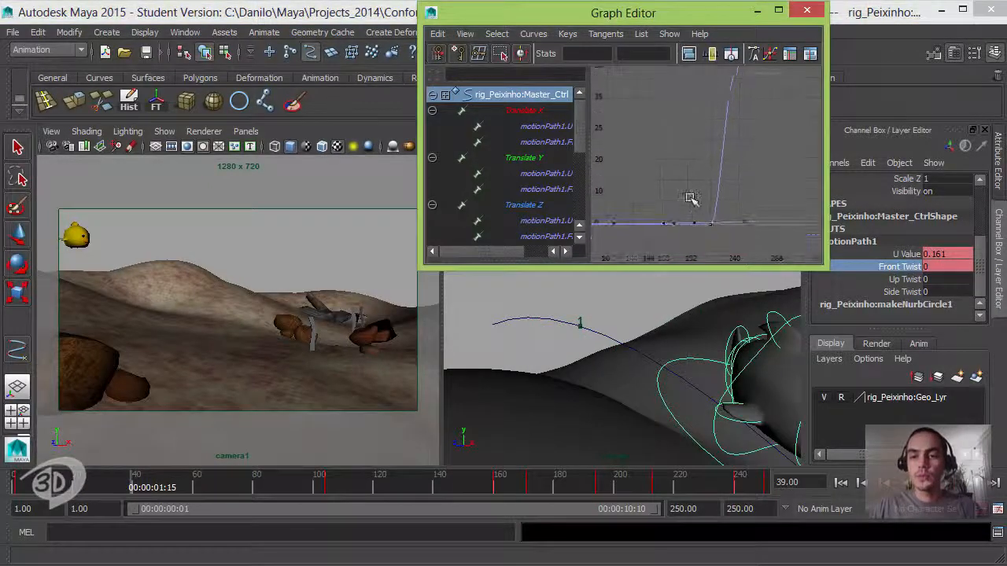
pyautogui.moveTo(690, 148); pyautogui.dragTo(738, 168)
pyautogui.press('f')
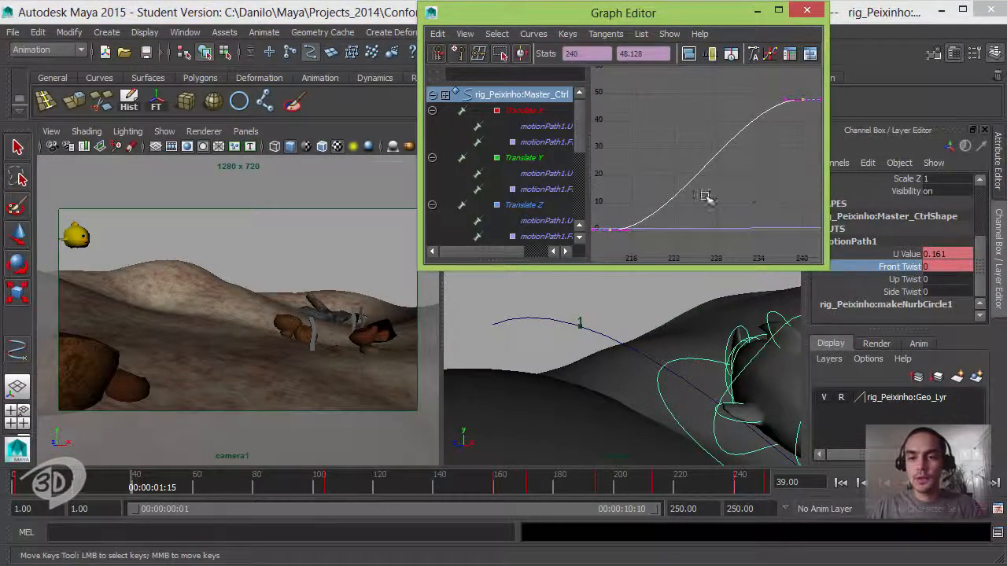
pyautogui.keyDown('alt'); pyautogui.moveTo(703, 196); pyautogui.dragTo(732, 187, button='middle'); pyautogui.keyUp('alt')
pyautogui.moveTo(623, 175); pyautogui.dragTo(681, 246)
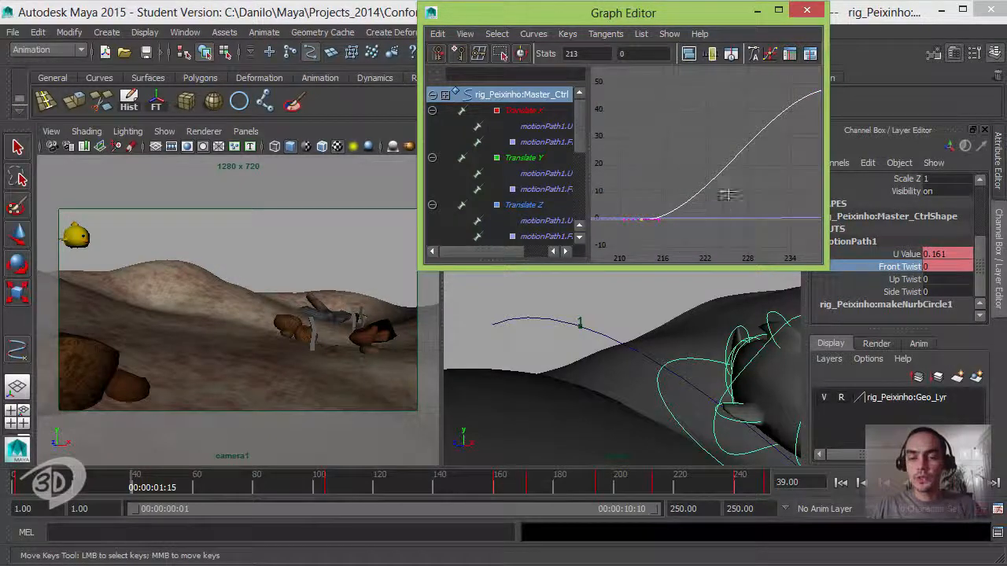
pyautogui.keyDown('alt'); pyautogui.moveTo(728, 195); pyautogui.dragTo(713, 191, button='middle'); pyautogui.keyUp('alt')
pyautogui.moveTo(674, 237)
pyautogui.keyDown('shift'); pyautogui.mouseDown(button='middle')
pyautogui.moveTo(683, 237)
pyautogui.moveTo(675, 220)
pyautogui.mouseUp(button='middle'); pyautogui.keyUp('shift')
pyautogui.click(369, 151)
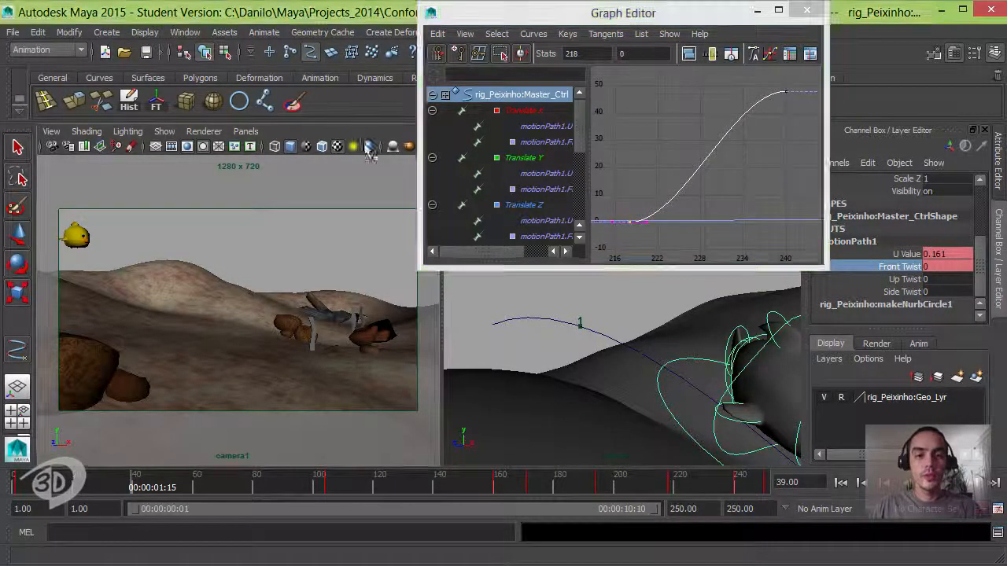
# - Scrub the end of the shot, go to frame 208, and key motionPath1's Front Twist at 0
pyautogui.moveTo(594, 488)
pyautogui.mouseDown()
pyautogui.moveTo(747, 489)
pyautogui.moveTo(604, 489)
pyautogui.moveTo(683, 491)
pyautogui.moveTo(678, 480)
pyautogui.mouseUp()
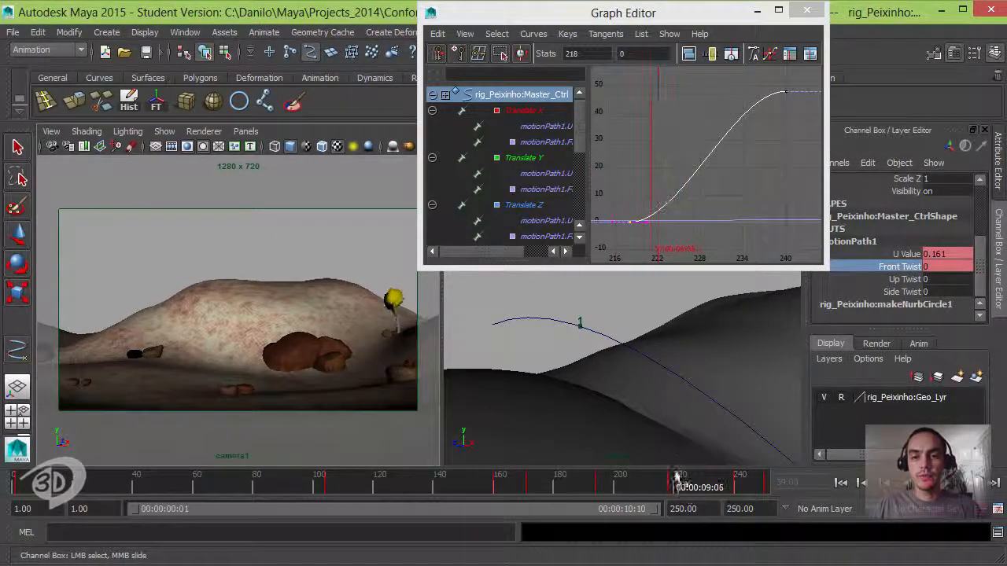
pyautogui.keyDown('alt'); pyautogui.moveTo(696, 206); pyautogui.dragTo(730, 230, button='middle'); pyautogui.keyUp('alt')
pyautogui.moveTo(672, 485); pyautogui.dragTo(642, 485)
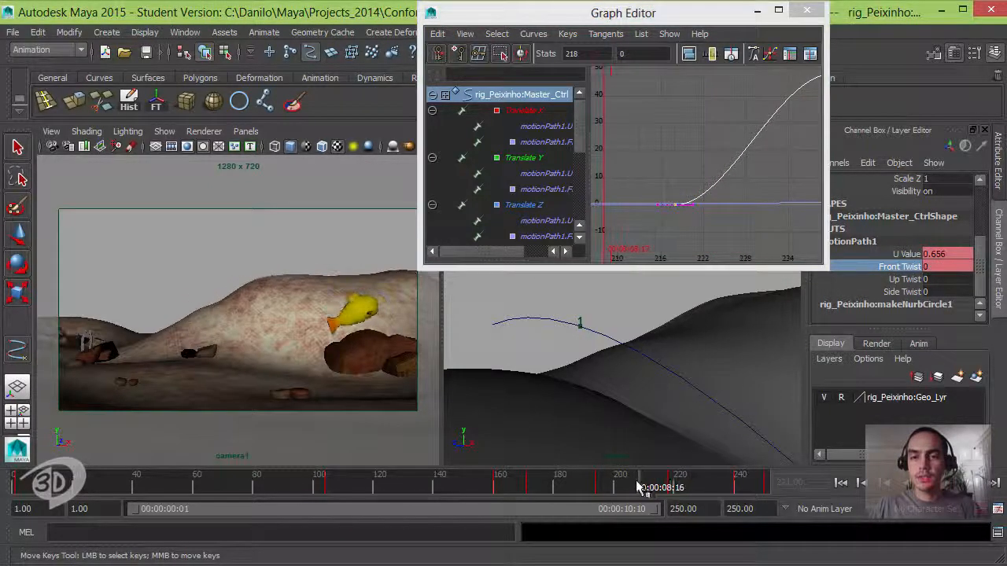
pyautogui.rightClick(905, 269)
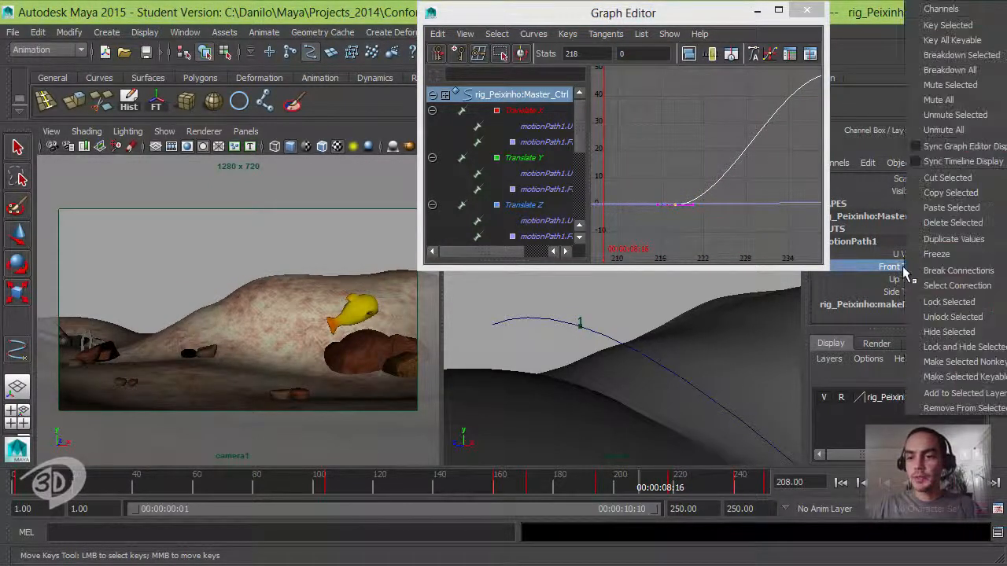
pyautogui.click(948, 26)
# - Tilt the tangent of the frame 218 Front Twist key so the curve dips slightly below zero before rising, and preview the shot
pyautogui.keyDown('alt'); pyautogui.moveTo(709, 205); pyautogui.dragTo(724, 205, button='middle'); pyautogui.keyUp('alt')
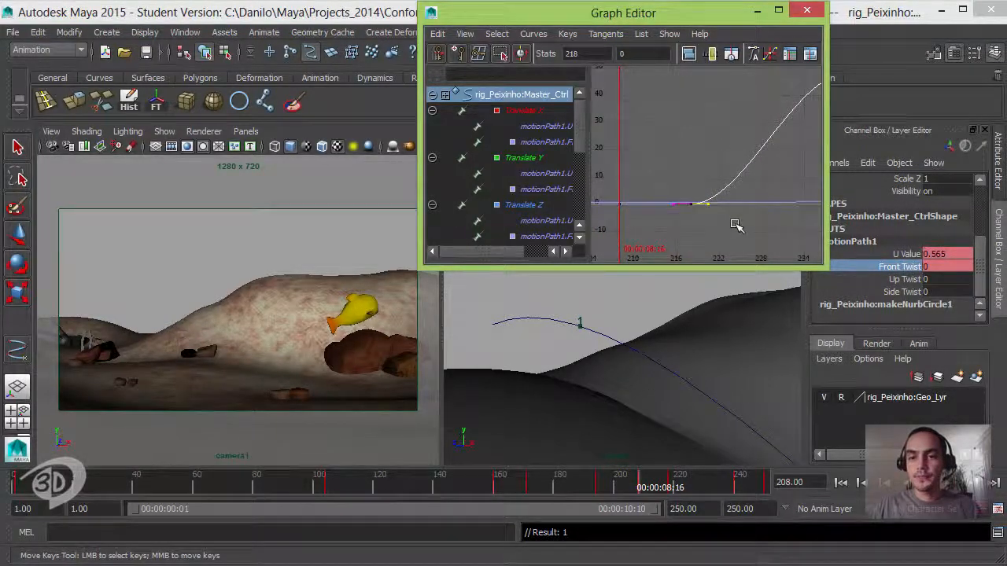
pyautogui.moveTo(709, 193); pyautogui.dragTo(733, 209, button='middle')
pyautogui.keyDown('alt'); pyautogui.moveTo(732, 209); pyautogui.dragTo(729, 208, button='right'); pyautogui.keyUp('alt')
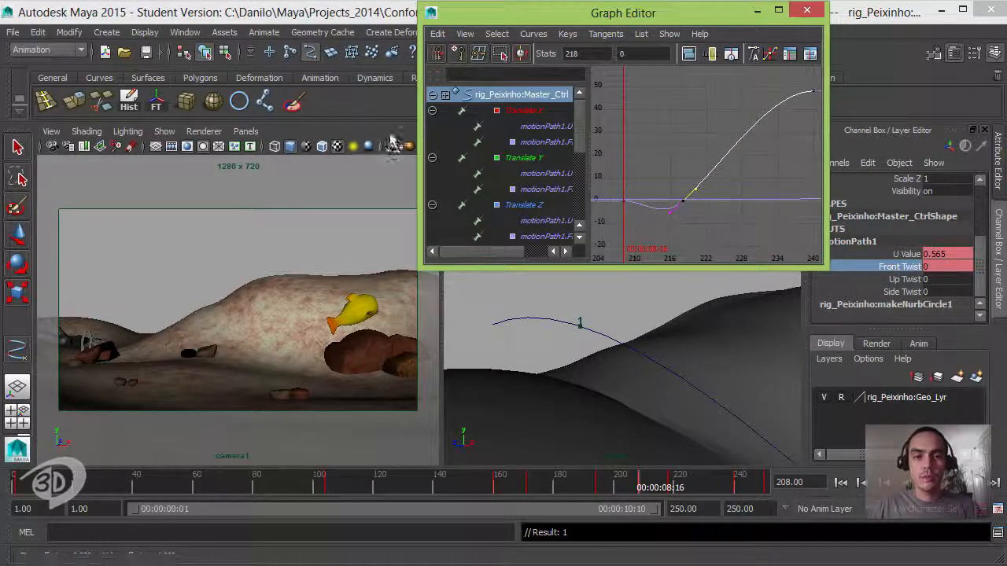
pyautogui.moveTo(608, 480); pyautogui.dragTo(571, 480)
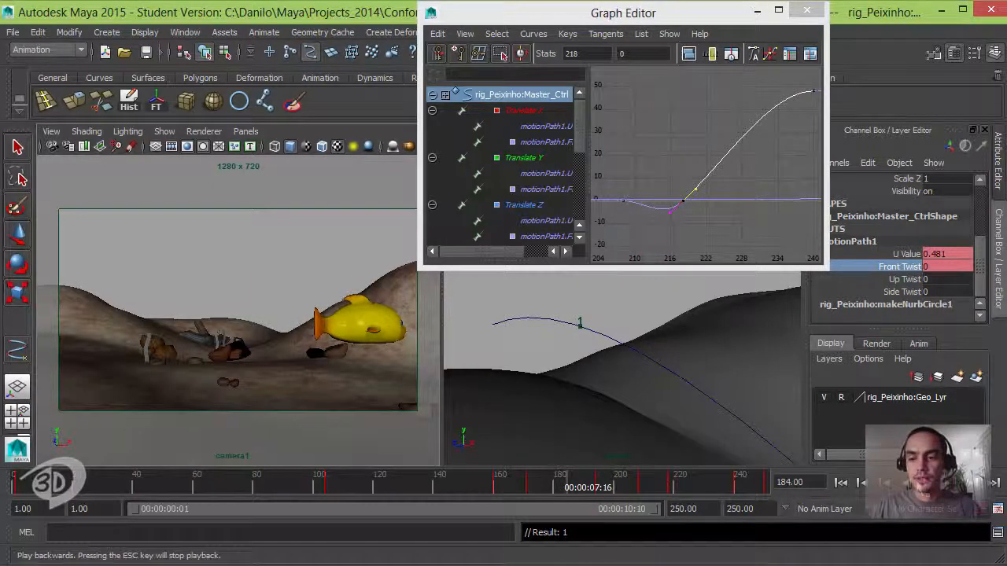
pyautogui.click(929, 483)
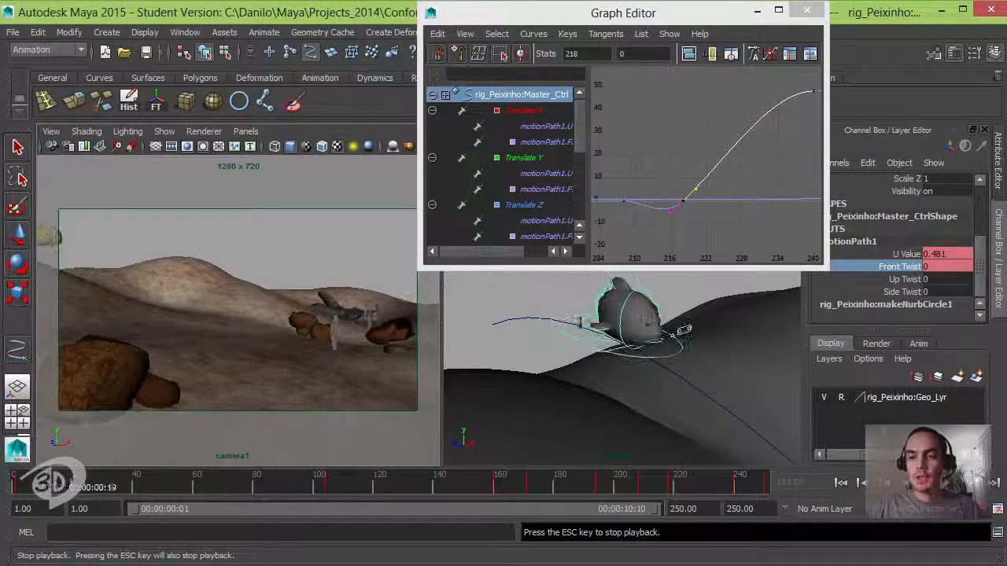
pyautogui.click(929, 483)
# - Tilt the tangent of the frame 240 Front Twist key so the curve still rises through it, and scrub to frame 239
pyautogui.keyDown('alt'); pyautogui.moveTo(760, 169); pyautogui.dragTo(726, 173, button='middle'); pyautogui.keyUp('alt')
pyautogui.moveTo(762, 90); pyautogui.dragTo(791, 109)
pyautogui.keyDown('alt'); pyautogui.moveTo(789, 148); pyautogui.dragTo(763, 135, button='right'); pyautogui.keyUp('alt')
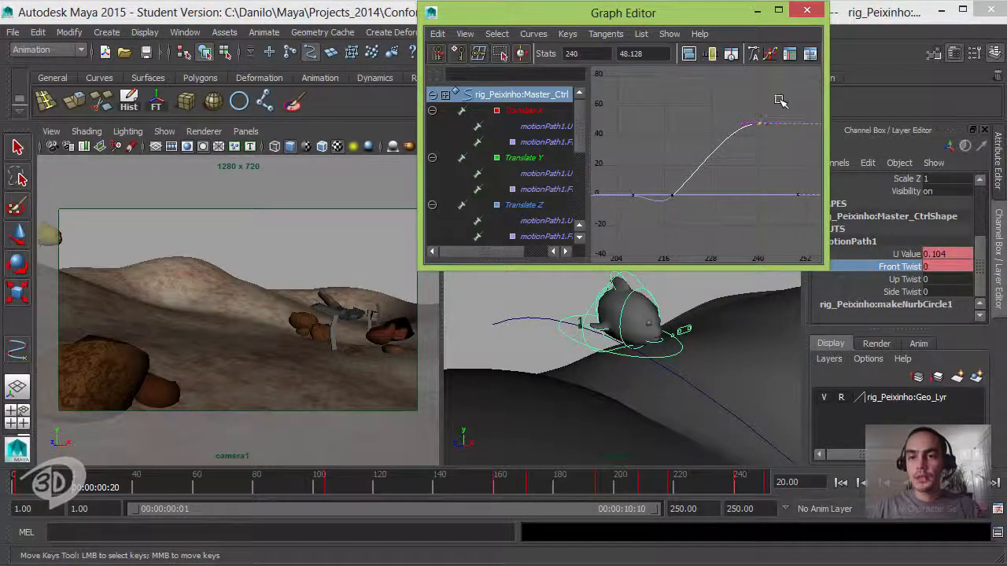
pyautogui.moveTo(739, 128); pyautogui.dragTo(743, 163, button='middle')
pyautogui.moveTo(643, 488)
pyautogui.mouseDown()
pyautogui.moveTo(760, 482)
pyautogui.moveTo(734, 482)
pyautogui.mouseUp()
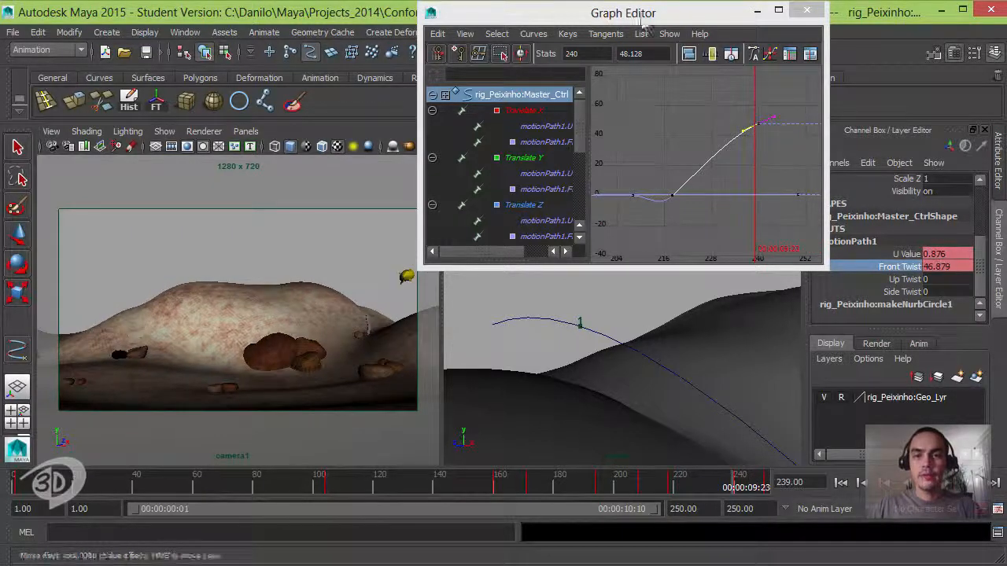
# - Minimize the Graph Editor, play the shot from the first frame in an enlarged camera1 view, rewind, and restore the two-view layout
pyautogui.moveTo(639, 22); pyautogui.dragTo(649, 29)
pyautogui.click(767, 18)
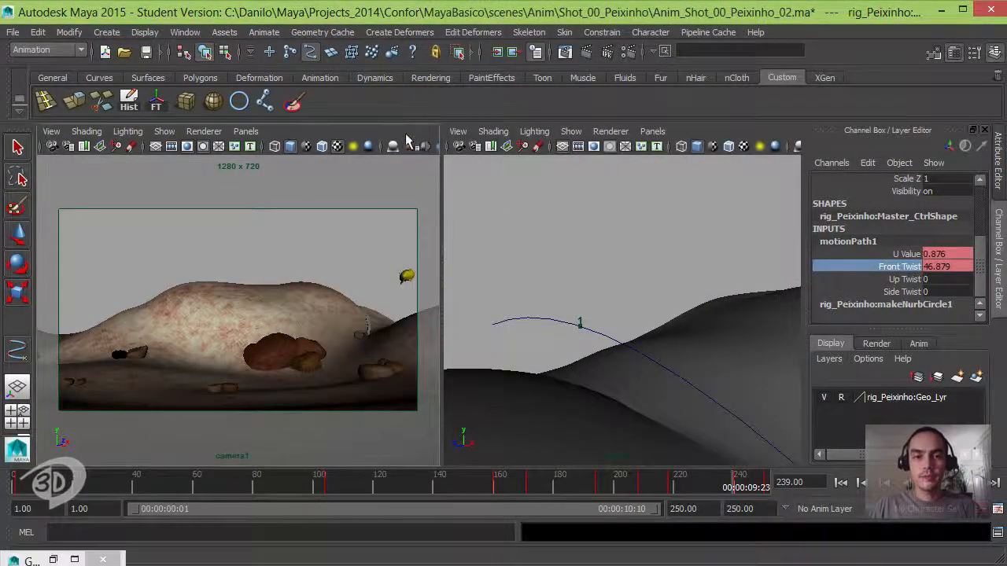
pyautogui.press('space')
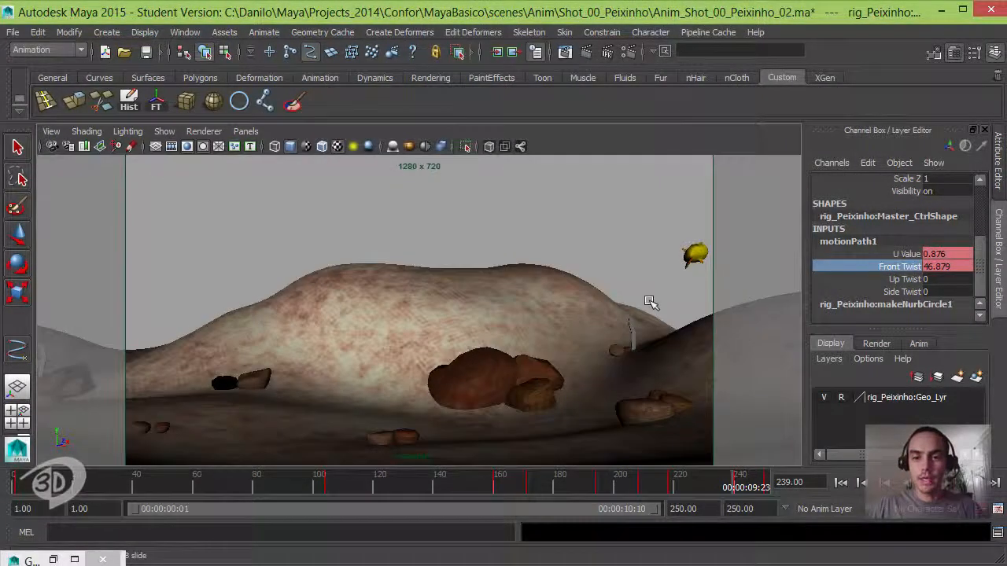
pyautogui.click(841, 483)
pyautogui.hotkey('alt', 'v')
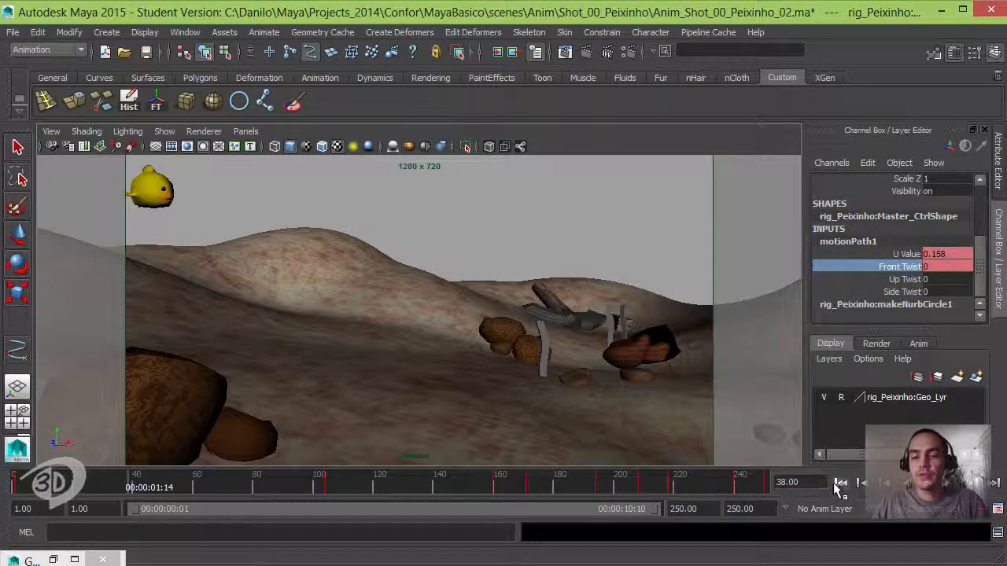
pyautogui.click(840, 482)
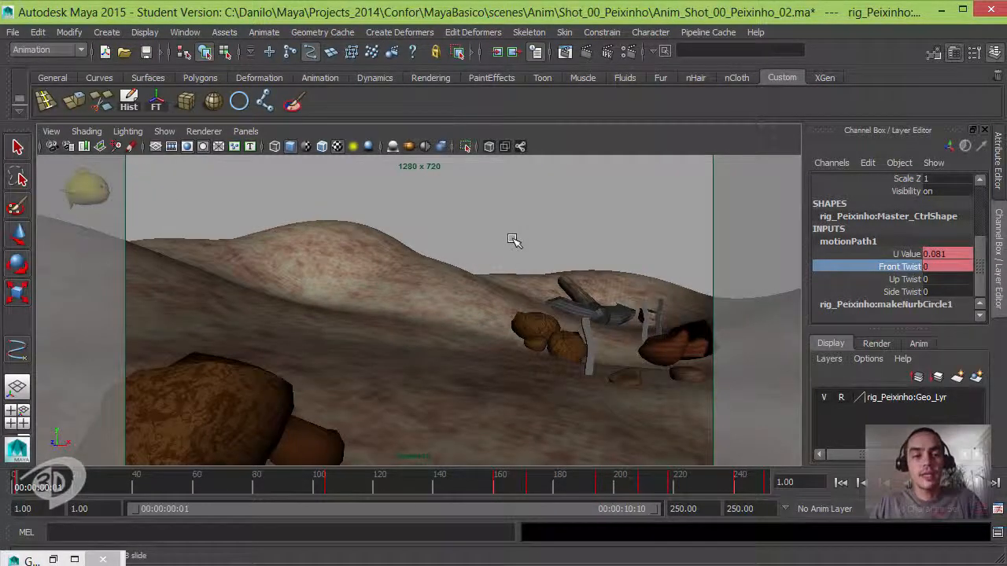
pyautogui.press('space')
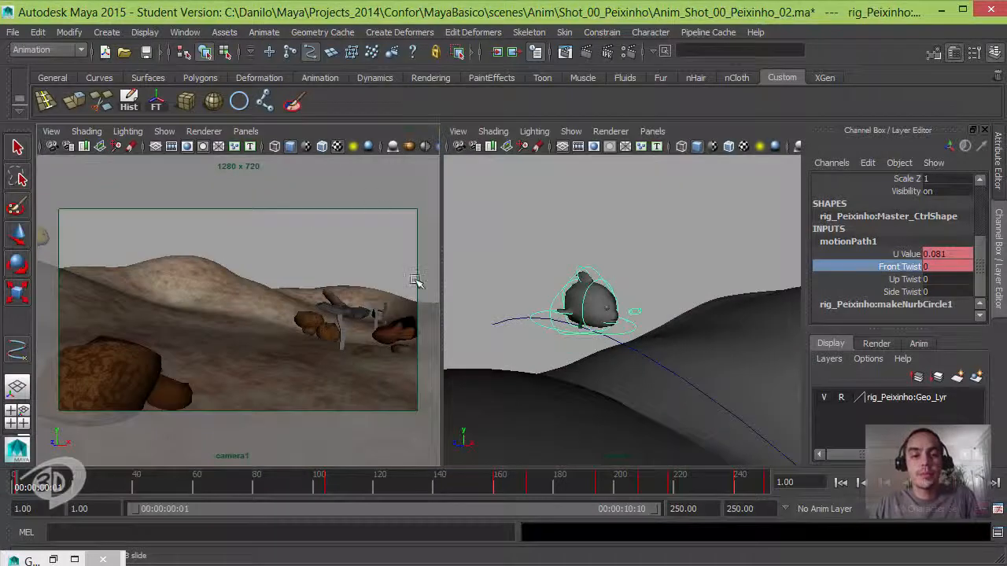
# - Deselect the fish control and save the current scene, accepting the student version notice
pyautogui.click(538, 213)
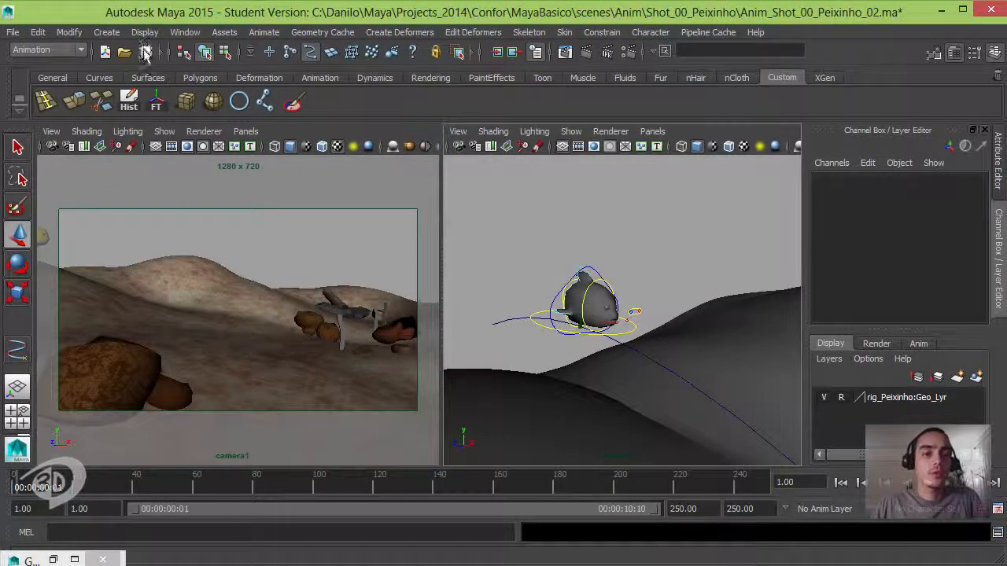
pyautogui.click(145, 52)
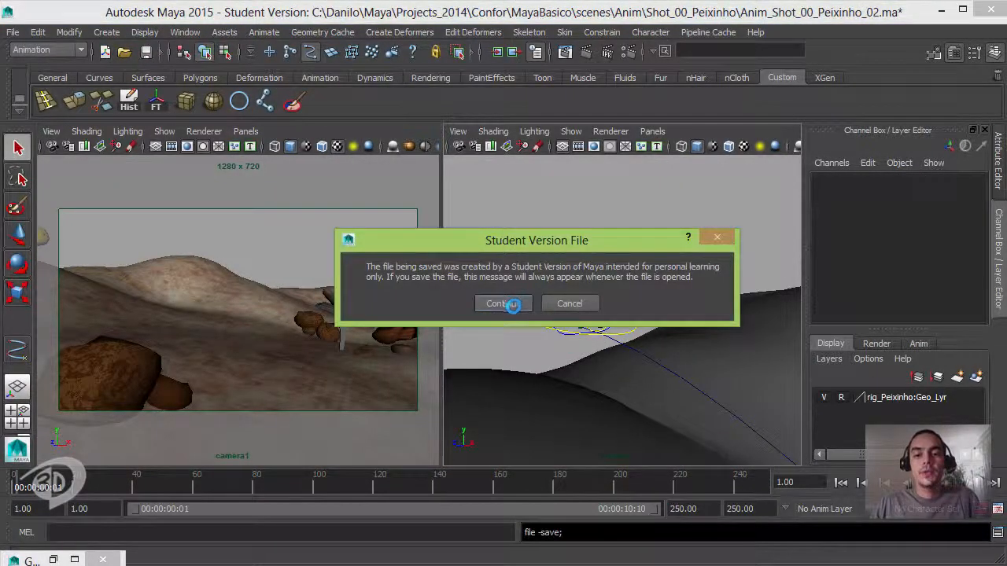
pyautogui.click(513, 305)
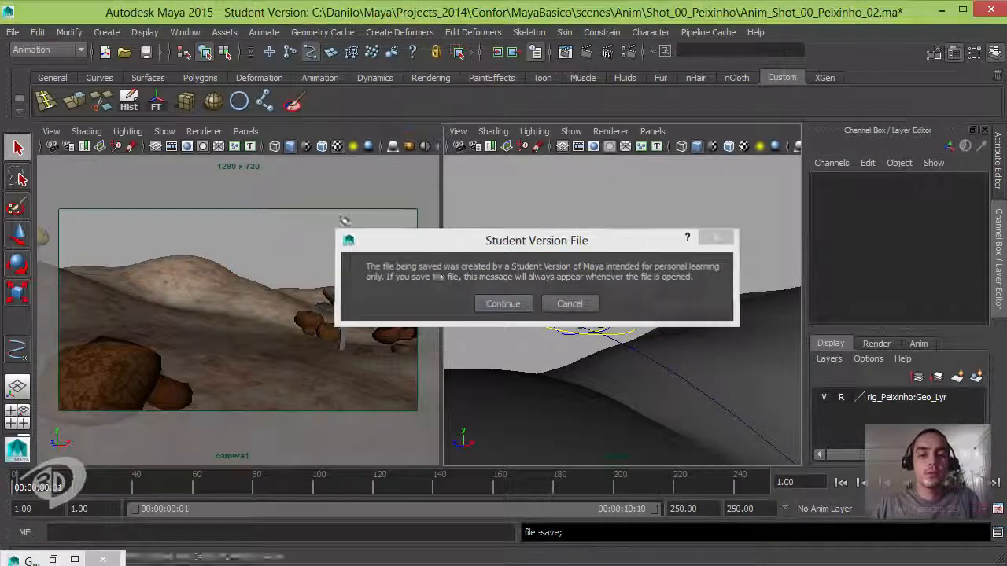
# - Save the scene as a new version named Anim_Shot_00_Peixinho_03.ma in the Shot_00_Peixinho folder
pyautogui.click(13, 31)
pyautogui.click(75, 109)
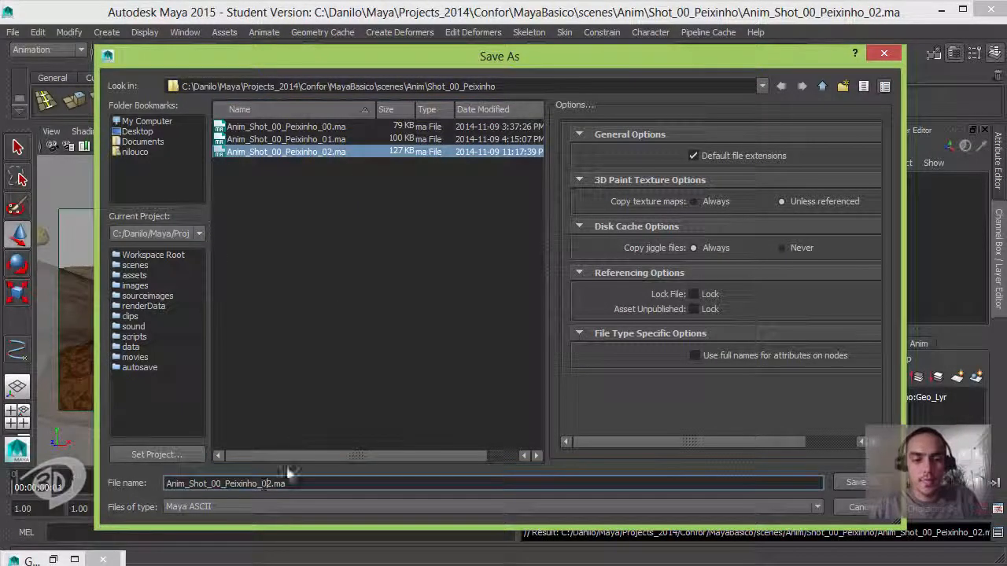
pyautogui.press('Delete')
pyautogui.write('3')
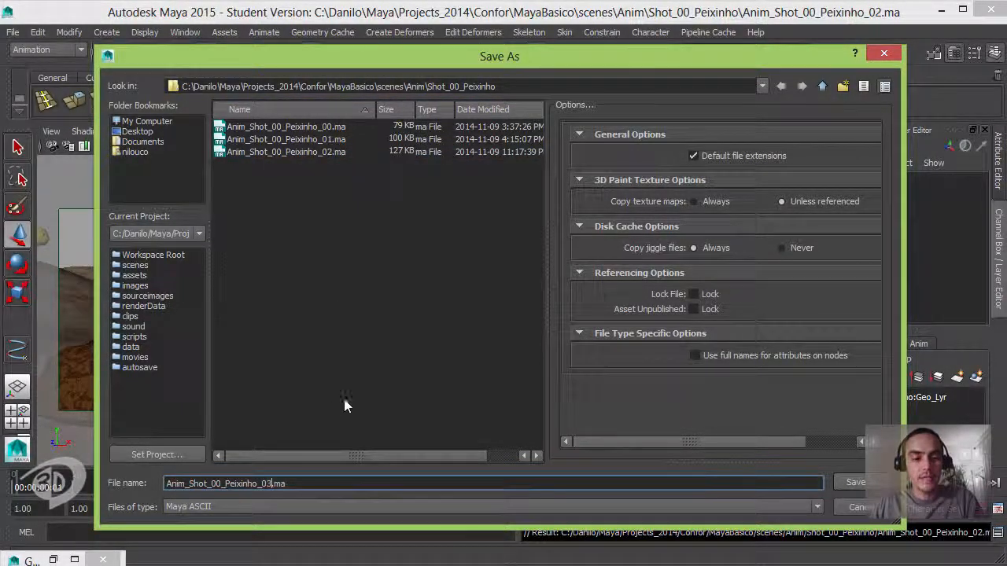
pyautogui.click(857, 482)
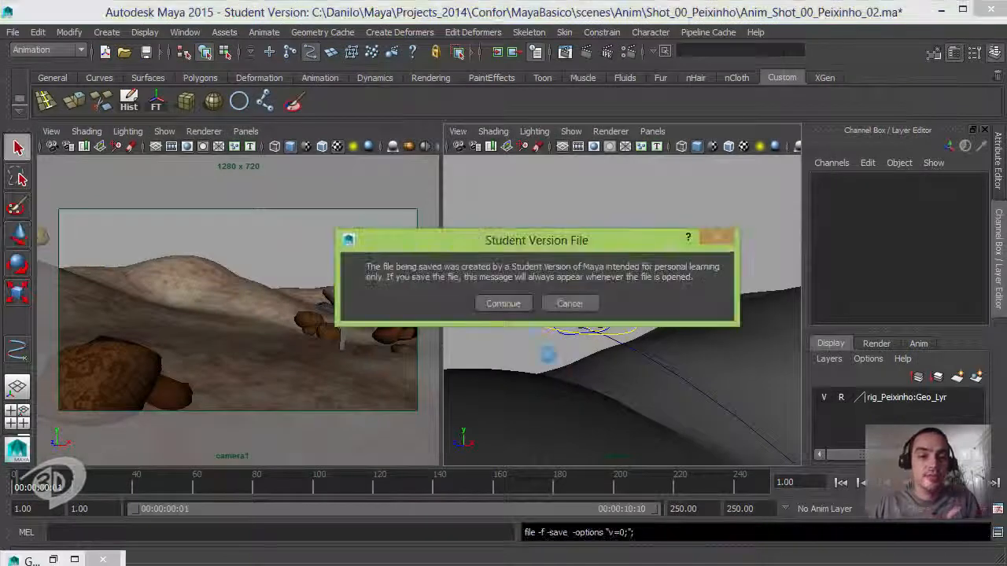
pyautogui.click(499, 306)
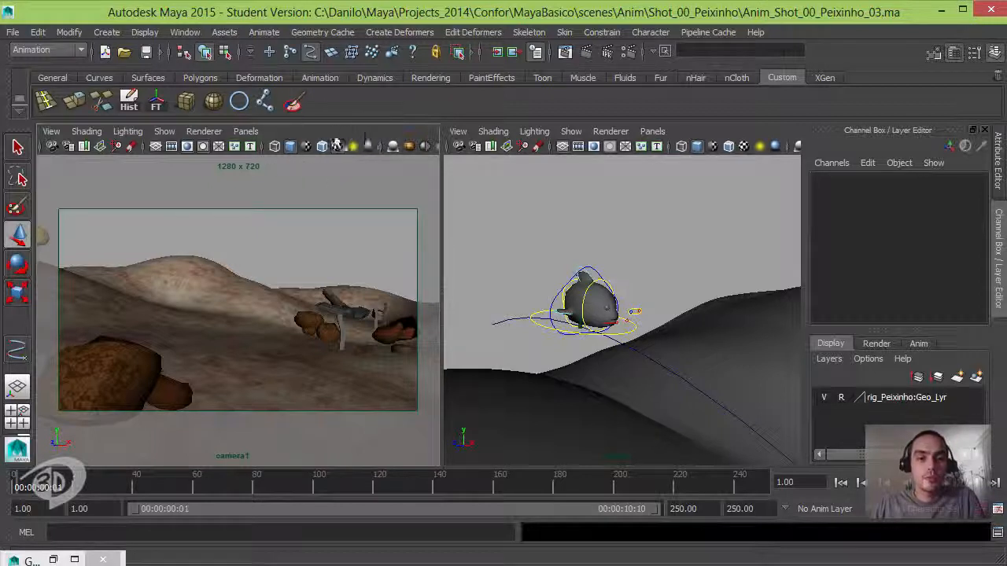
pyautogui.click(182, 34)
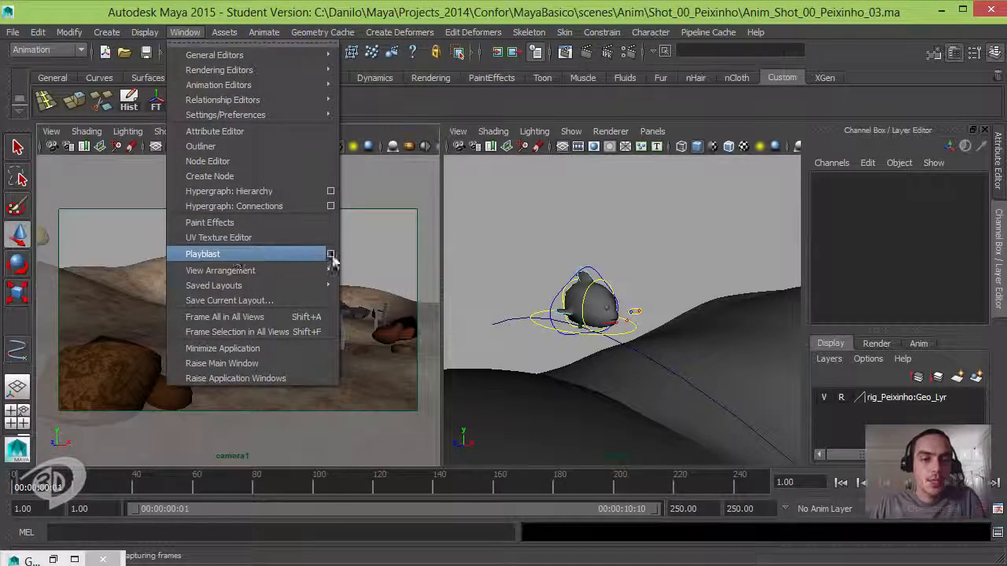
pyautogui.click(330, 254)
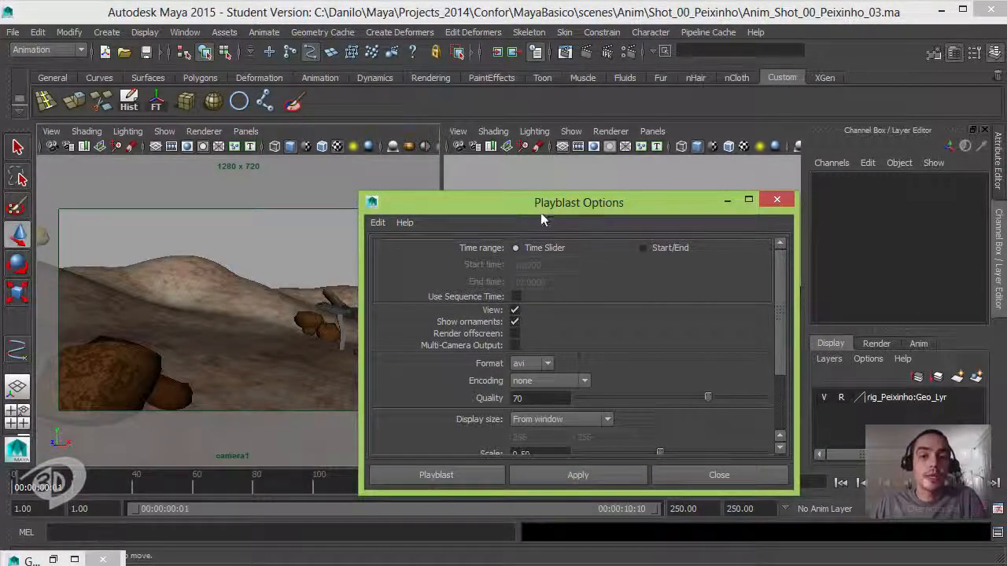
pyautogui.click(777, 199)
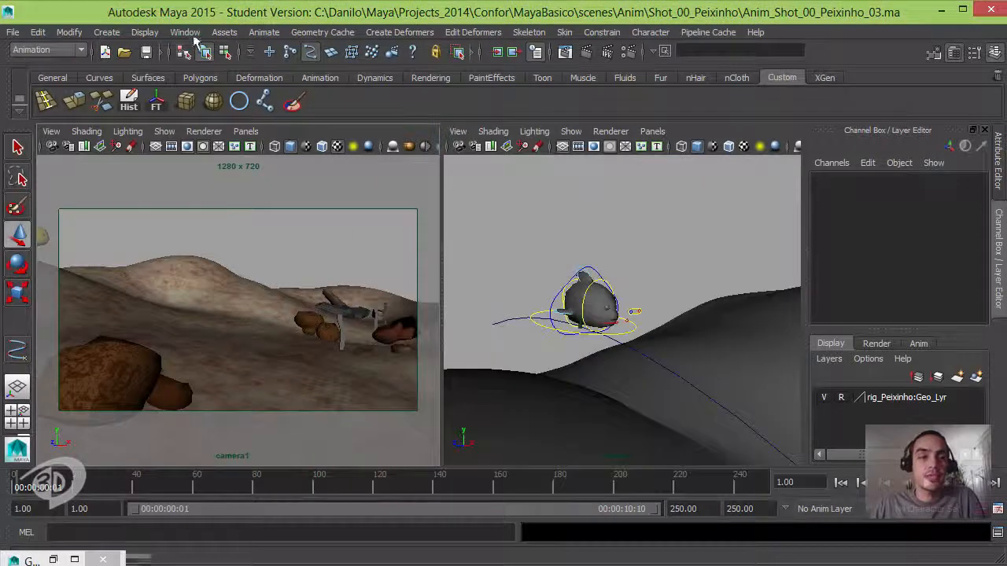
pyautogui.click(185, 32)
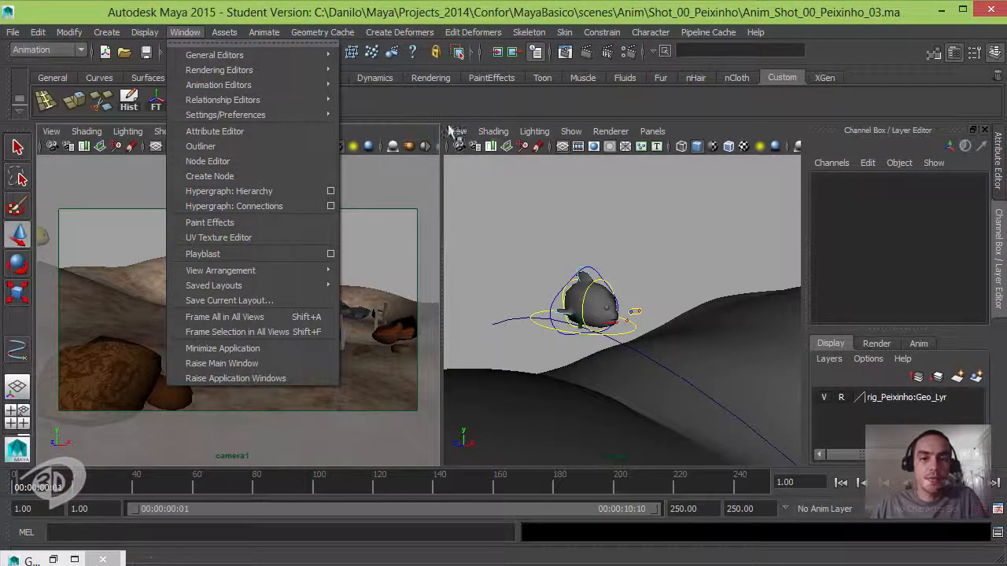
pyautogui.click(389, 134)
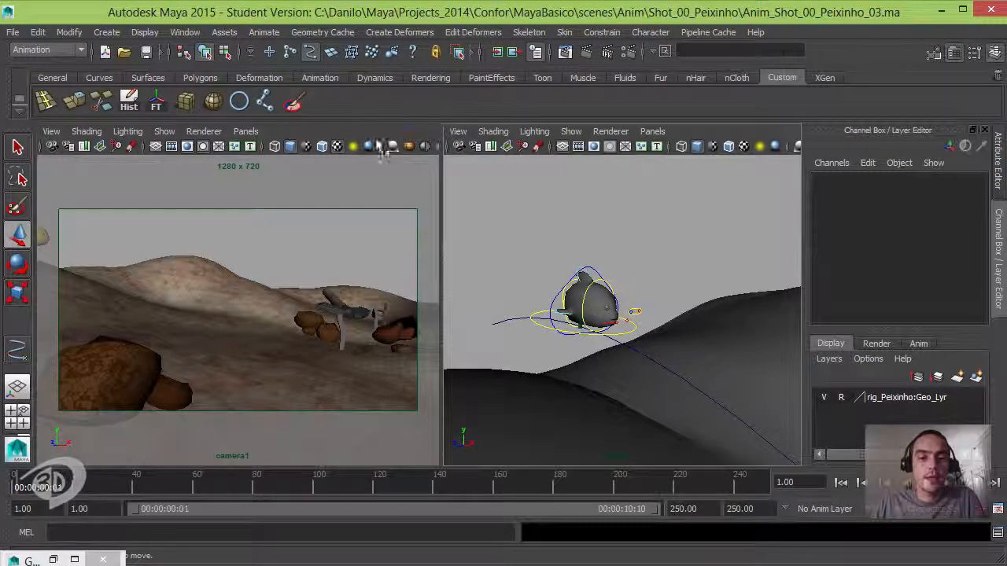
# - Open the playblast options for the timeline and set the format to qt with H.264 encoding
pyautogui.rightClick(352, 490)
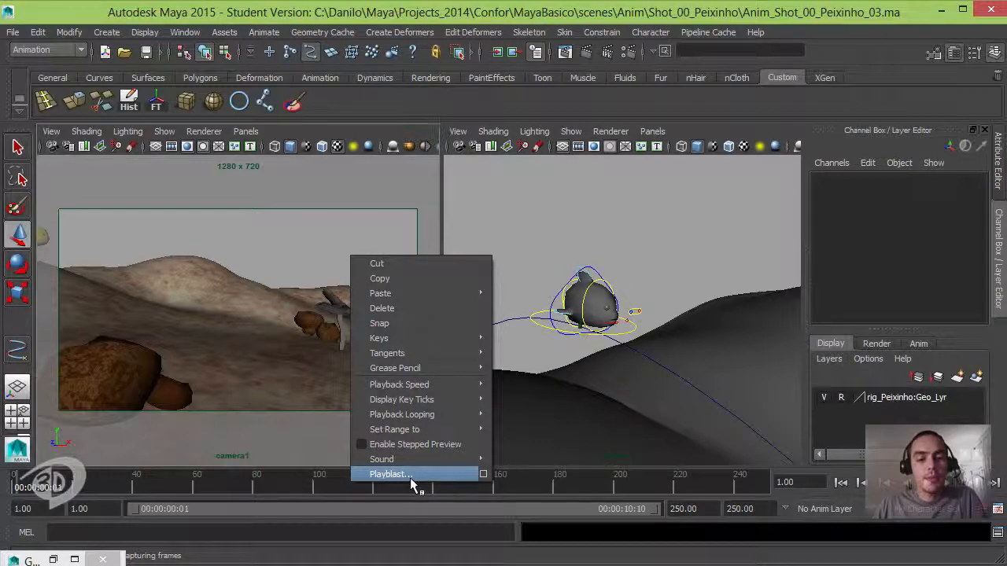
pyautogui.click(483, 475)
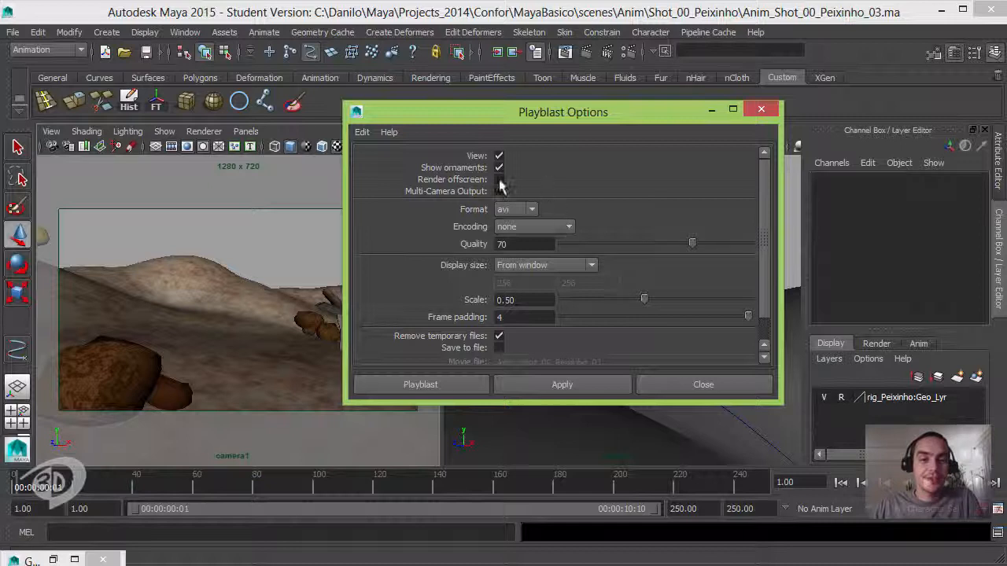
pyautogui.click(531, 211)
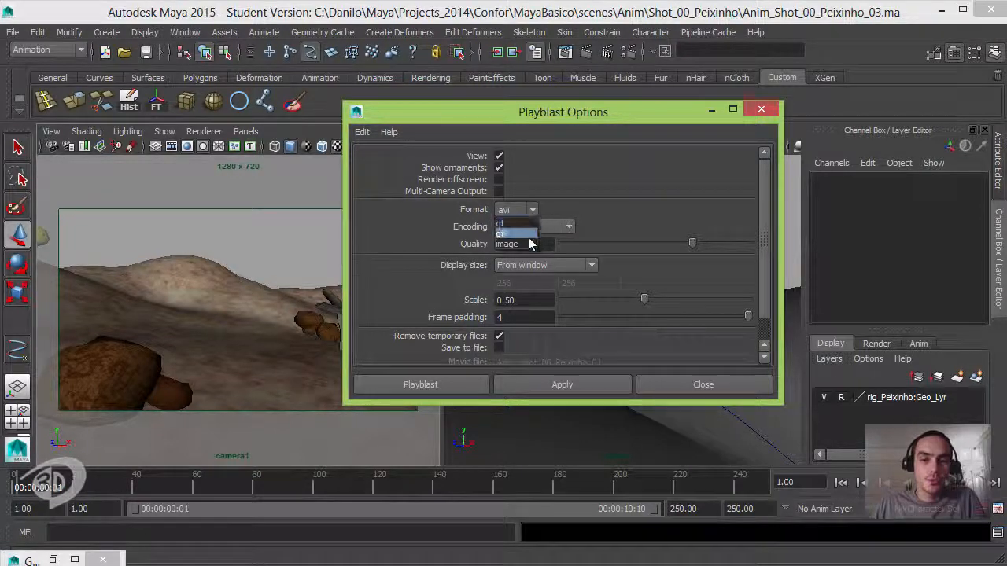
pyautogui.click(513, 223)
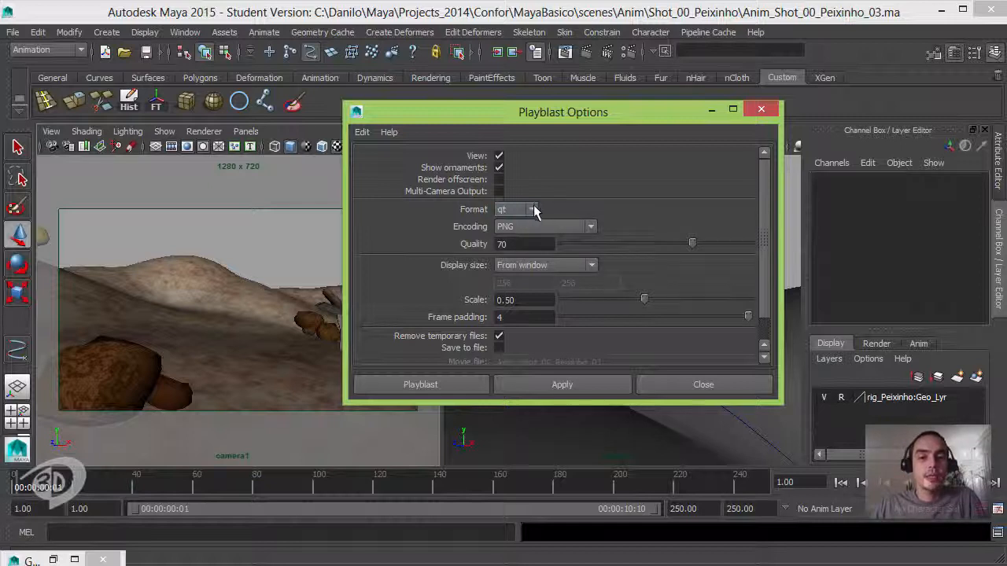
pyautogui.click(588, 228)
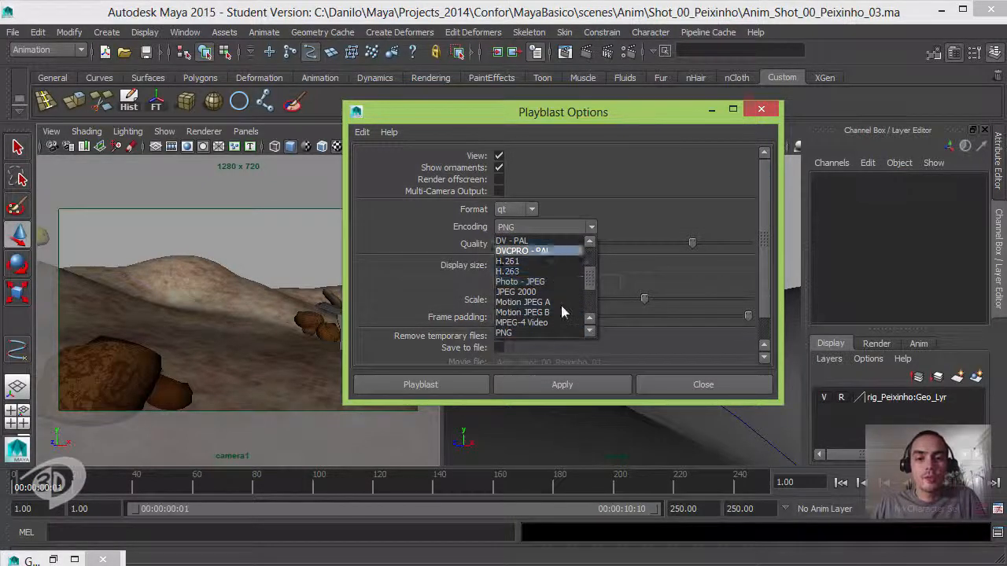
pyautogui.moveTo(586, 277)
pyautogui.mouseDown()
pyautogui.moveTo(591, 307)
pyautogui.moveTo(590, 267)
pyautogui.mouseUp()
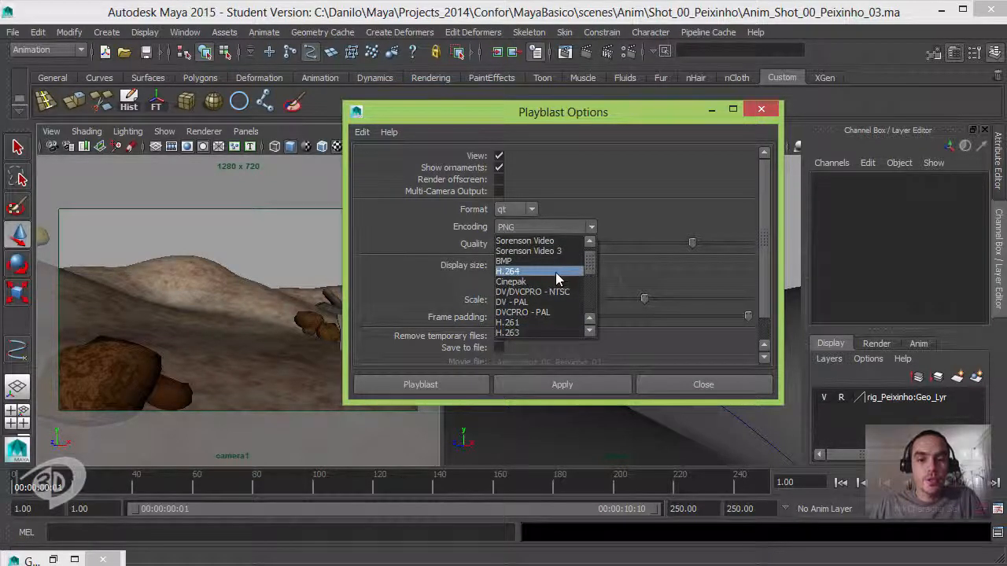
pyautogui.click(556, 272)
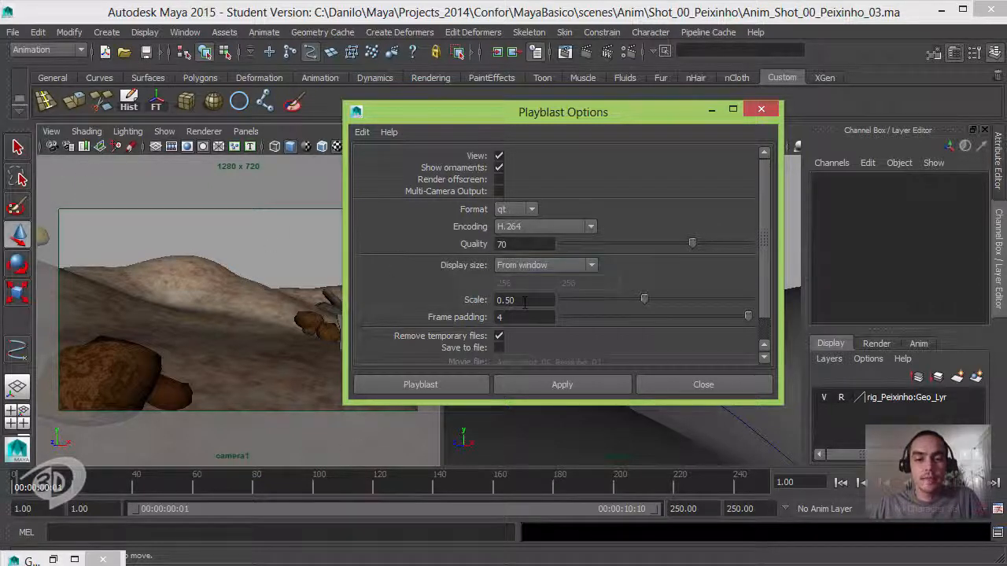
# - Set the playblast scale to 1.00
pyautogui.doubleClick(528, 302)
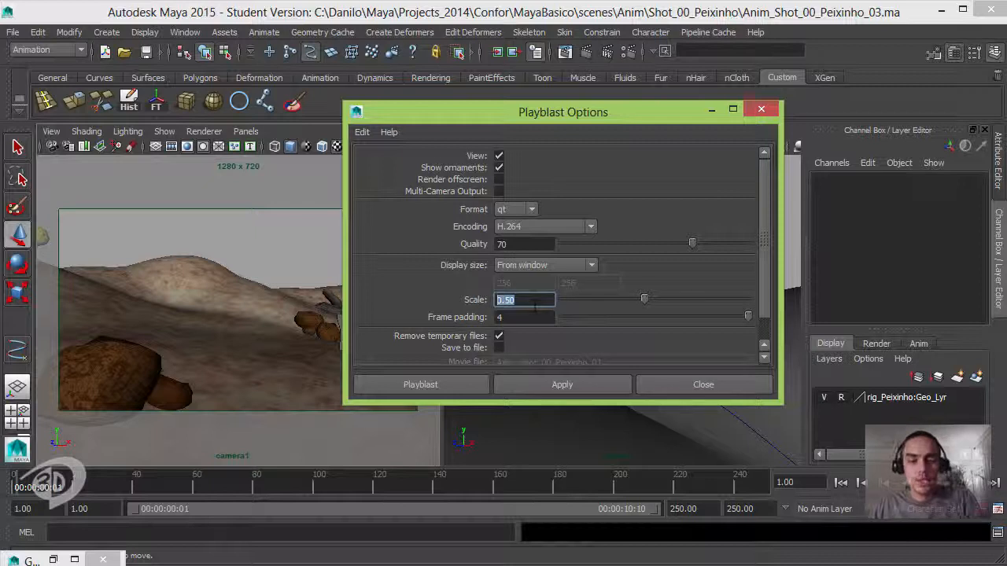
pyautogui.write('1.')
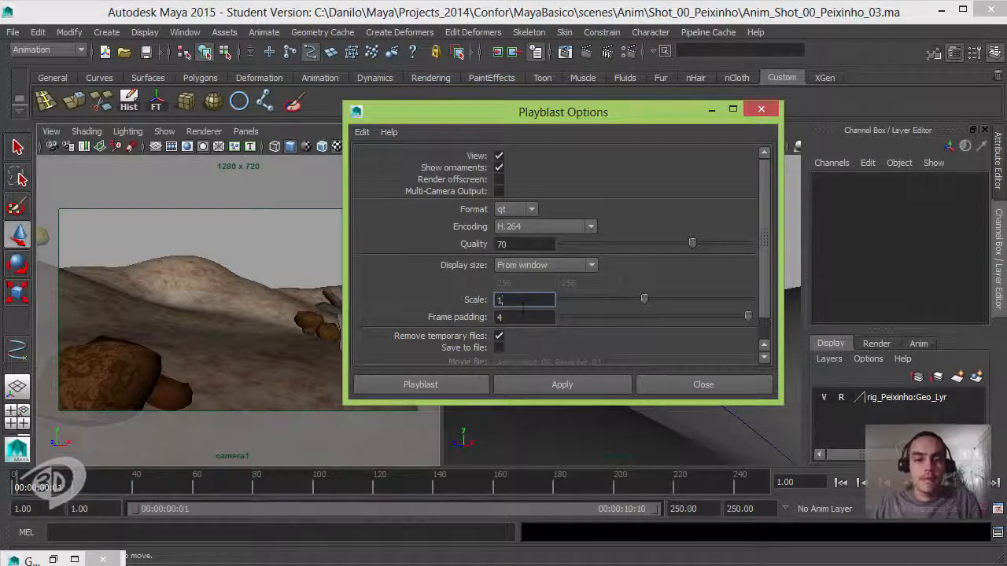
pyautogui.press('BackSpace')
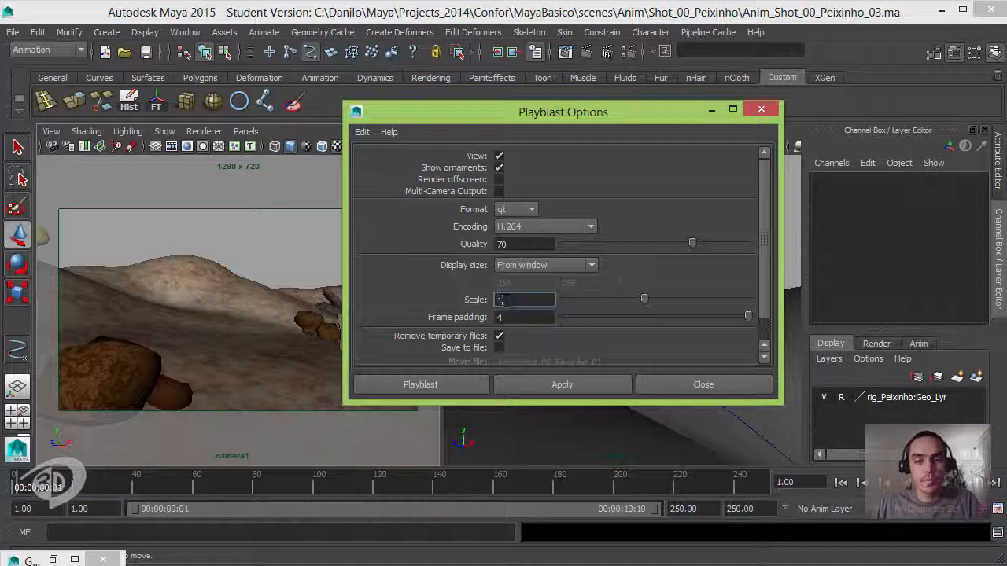
pyautogui.press('Tab')
# - Enable saving the playblast to a file and name the movie file Anim_Shot_00_Peixinho_03_playblast
pyautogui.scroll(-1, 762, 313)
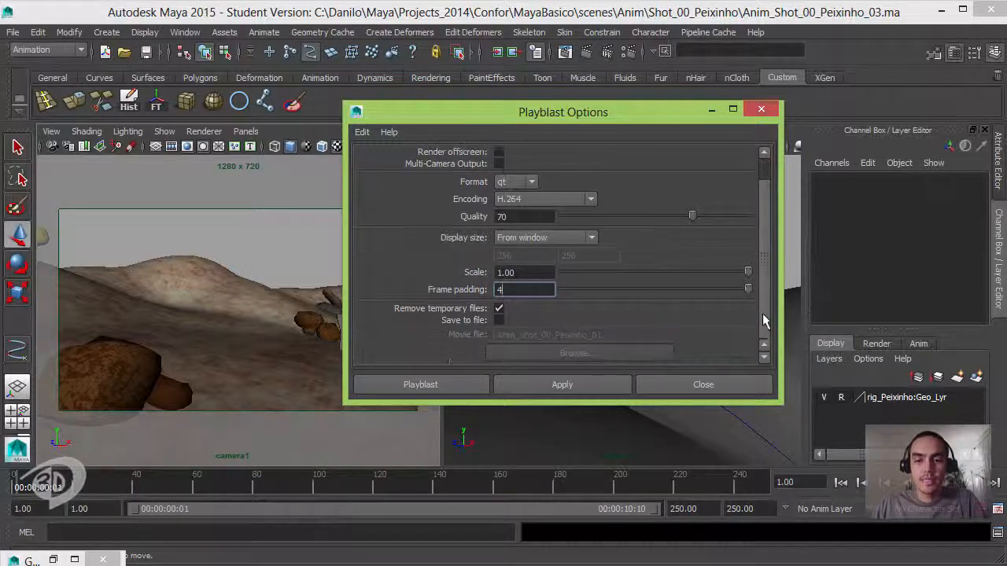
pyautogui.click(499, 320)
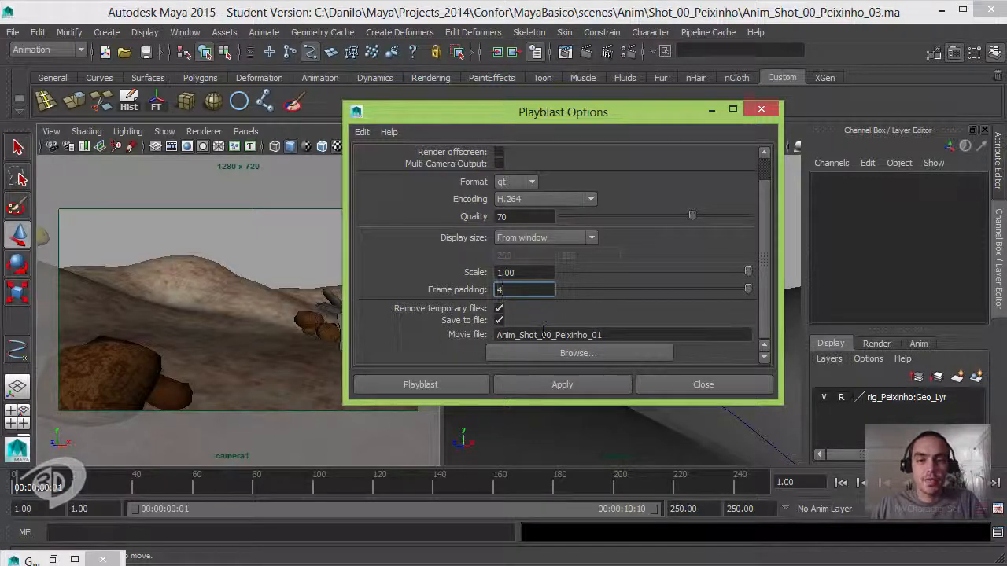
pyautogui.click(616, 335)
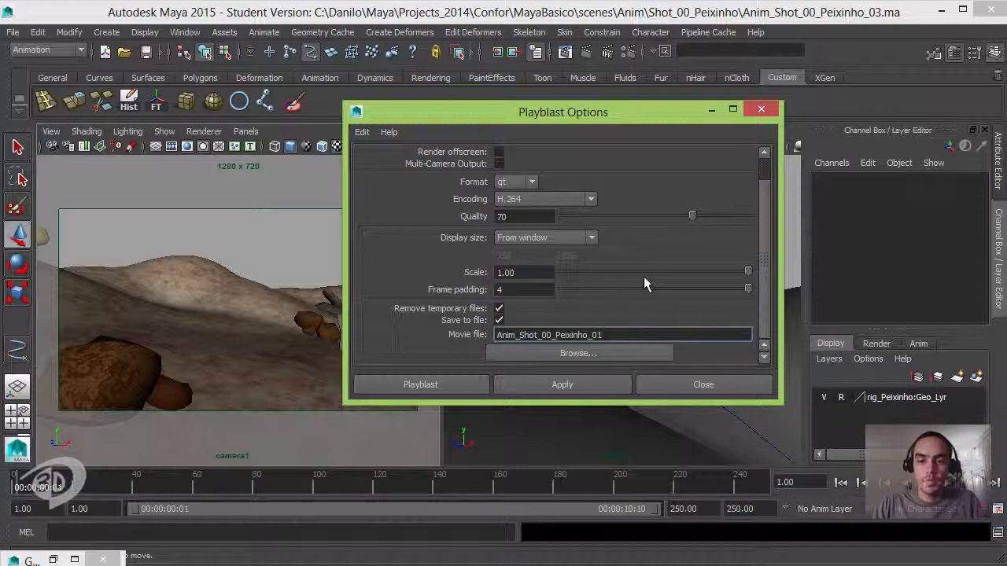
pyautogui.press('BackSpace')
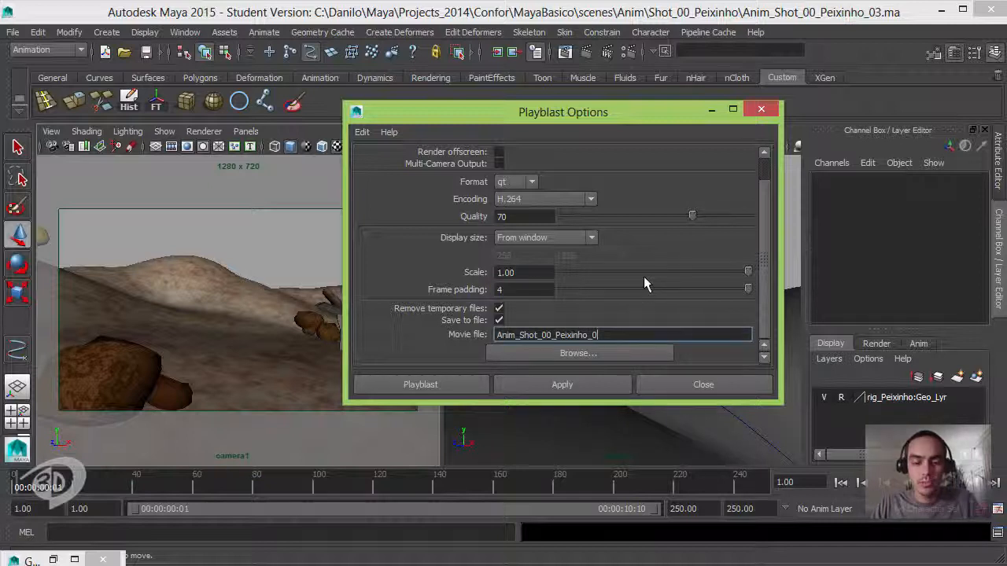
pyautogui.write('3')
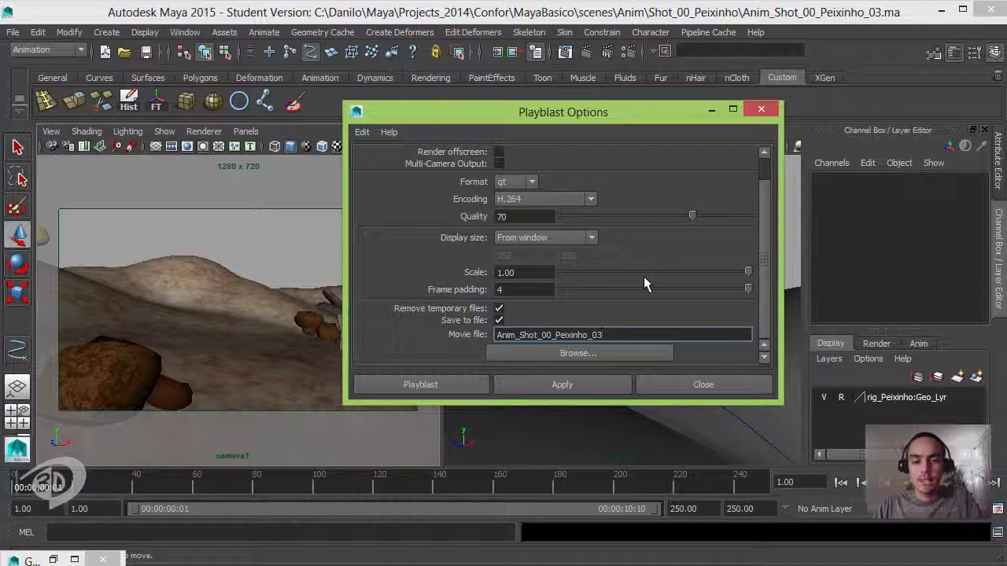
pyautogui.write('_playb')
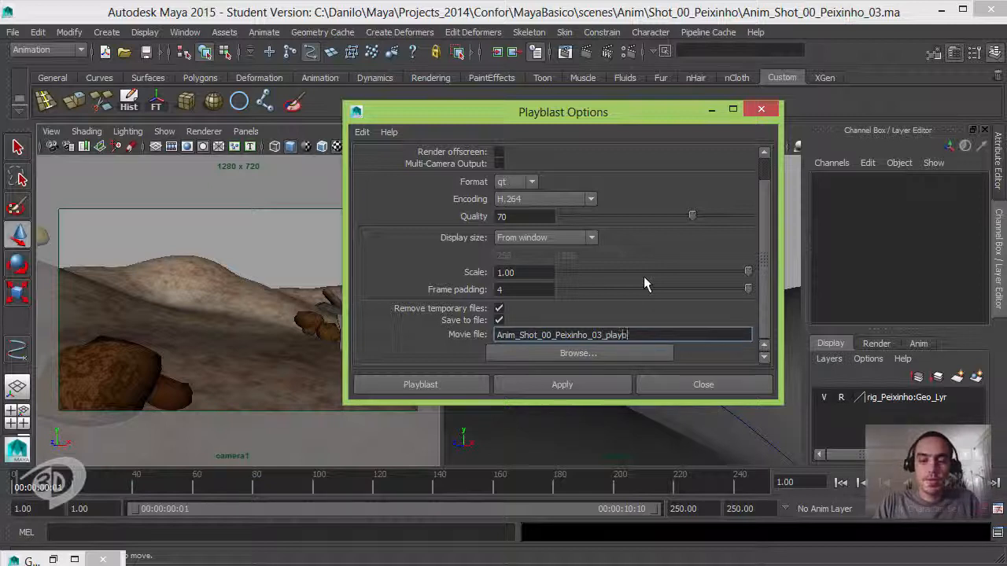
pyautogui.write('last')
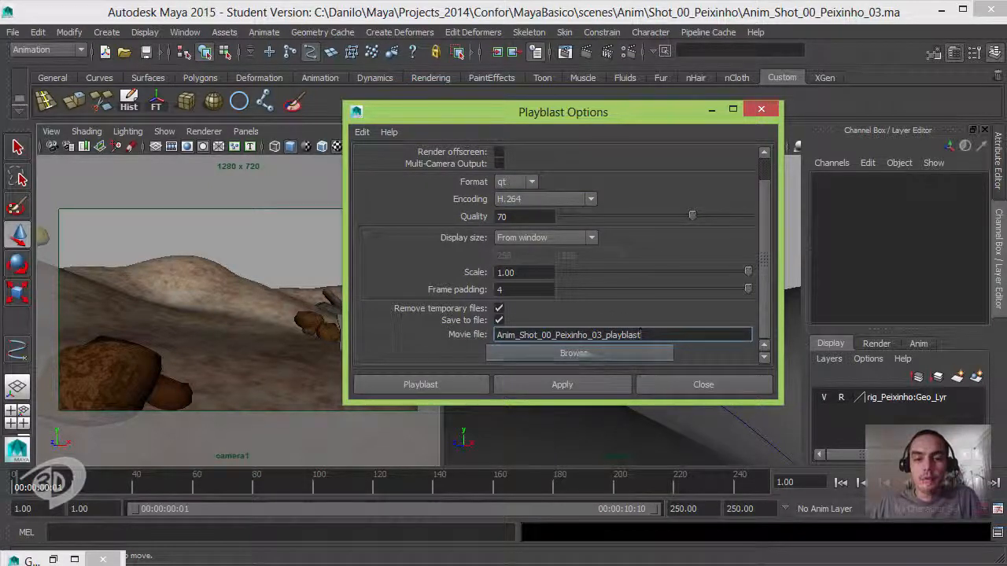
# - Check which project folder the playblast movie file is saved to, without changing its location
pyautogui.doubleClick(658, 334)
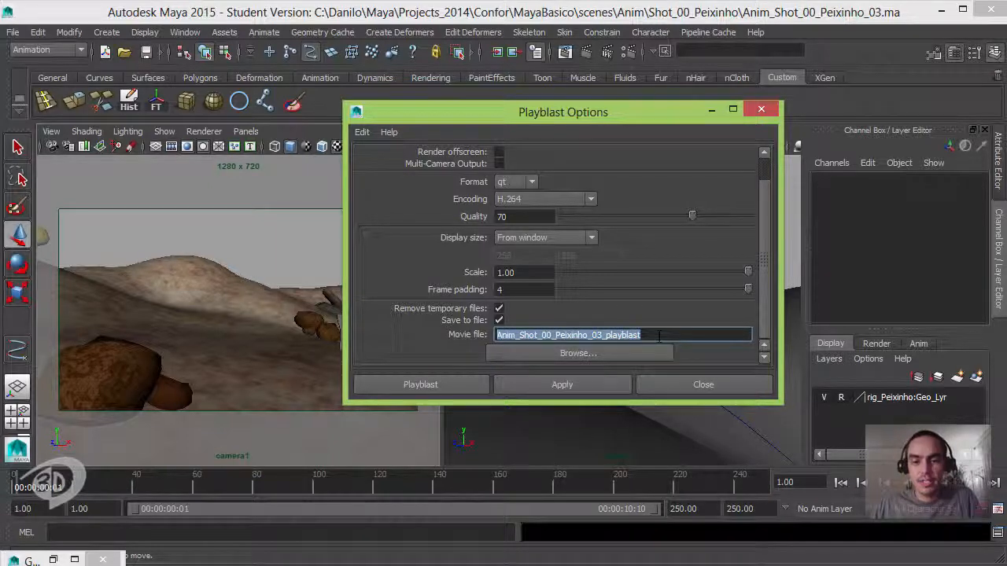
pyautogui.click(631, 354)
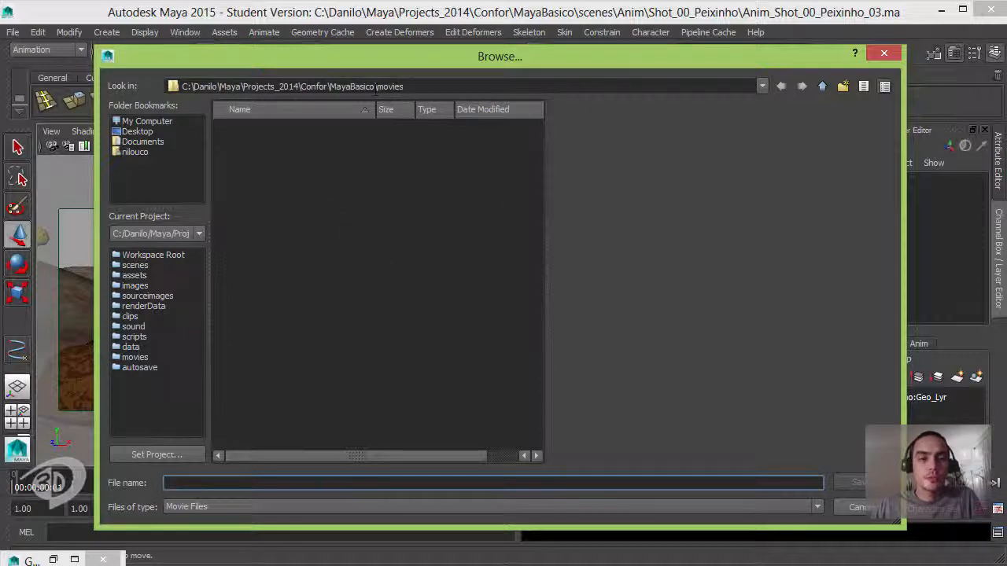
pyautogui.click(859, 506)
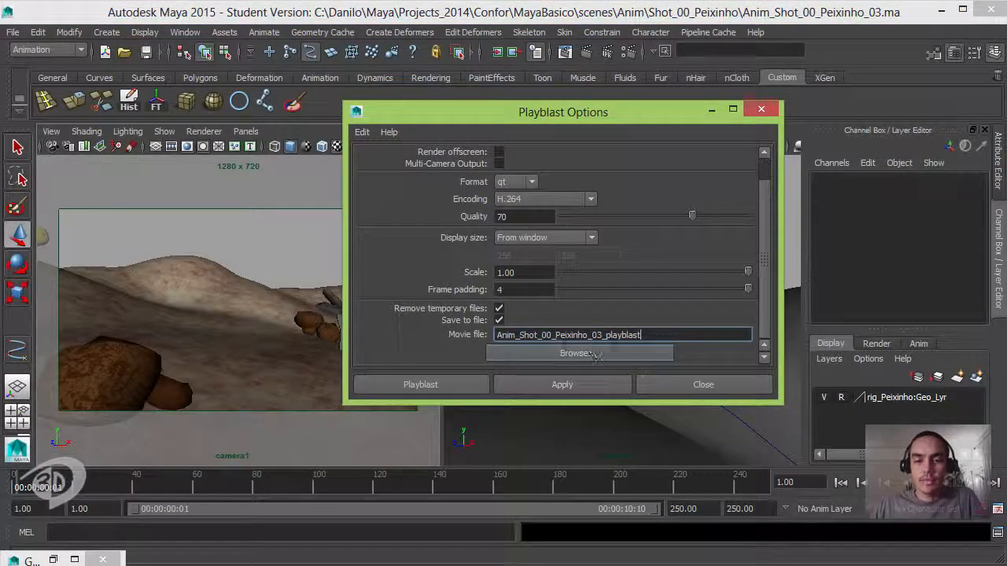
# - Generate the camera1 playblast, move the movie player clear of the camera view, and play the movie twice
pyautogui.click(446, 383)
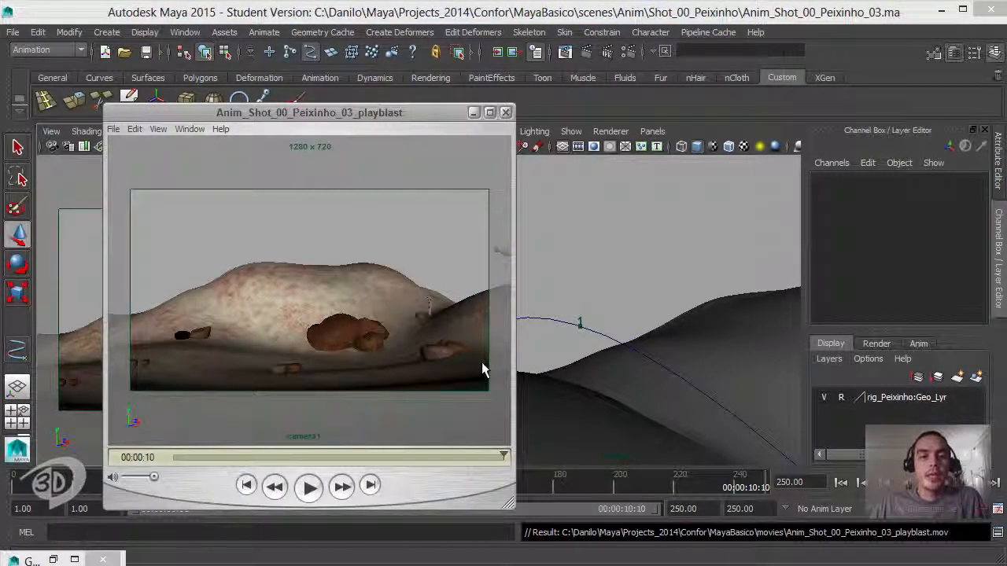
pyautogui.moveTo(431, 121); pyautogui.dragTo(652, 72)
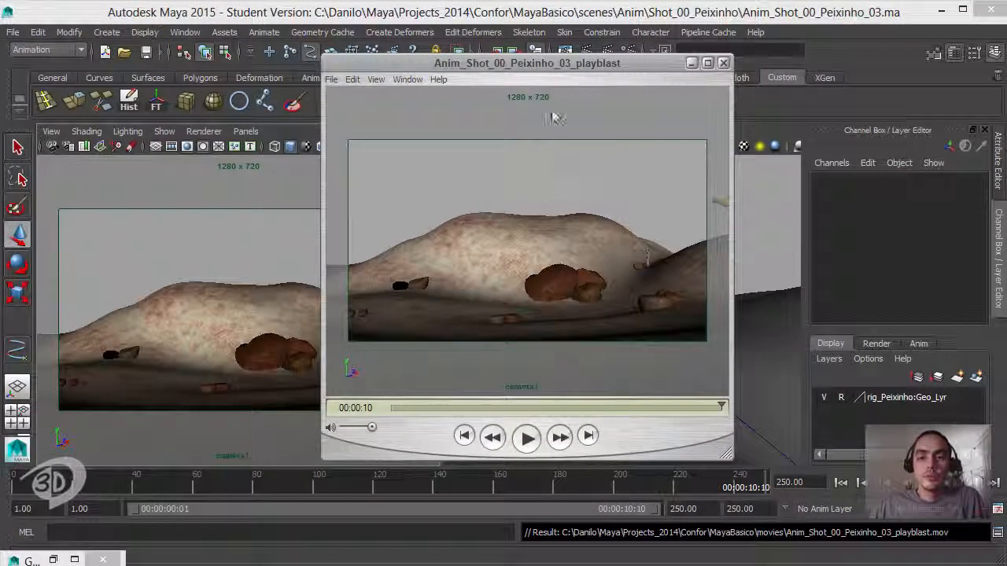
pyautogui.click(526, 438)
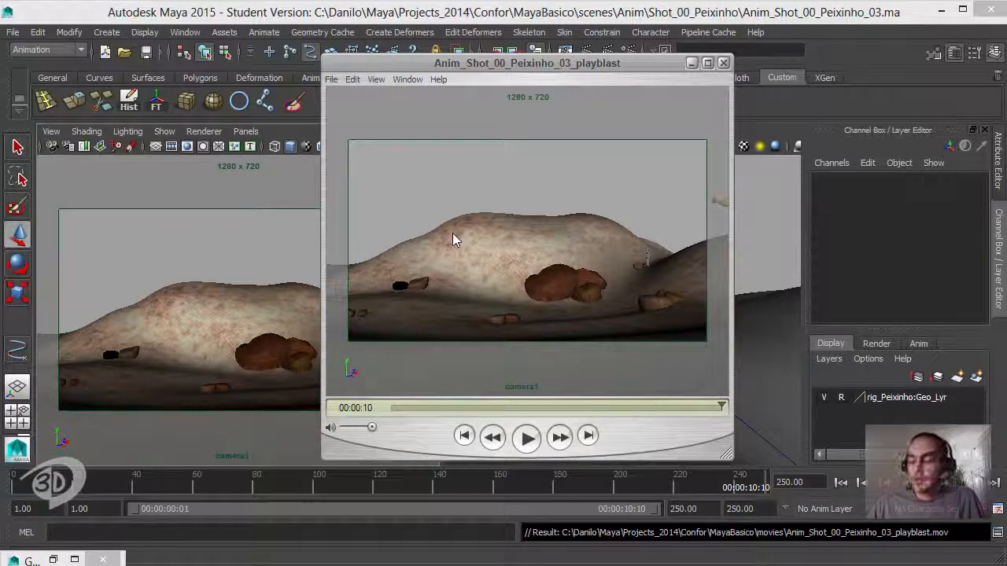
pyautogui.click(528, 437)
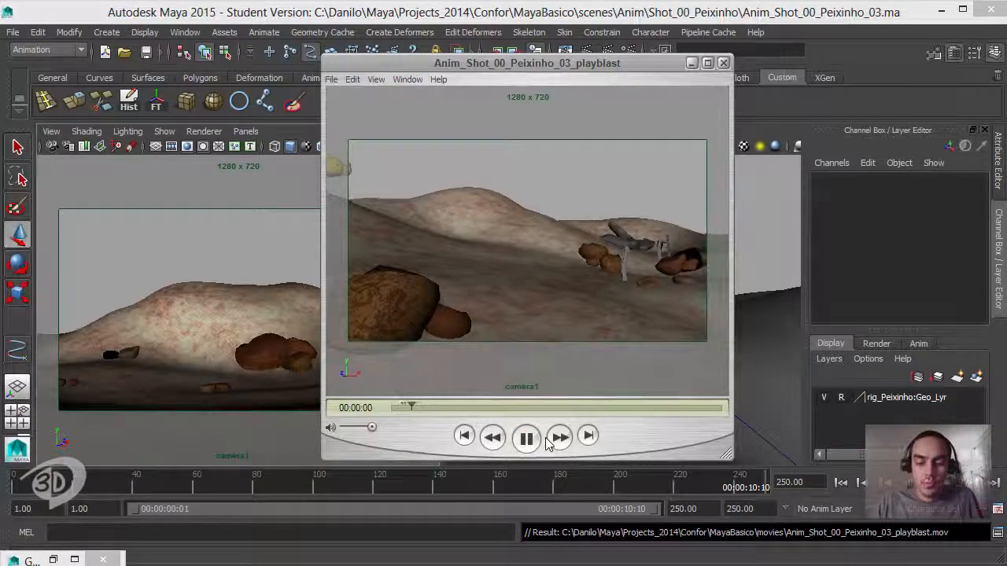